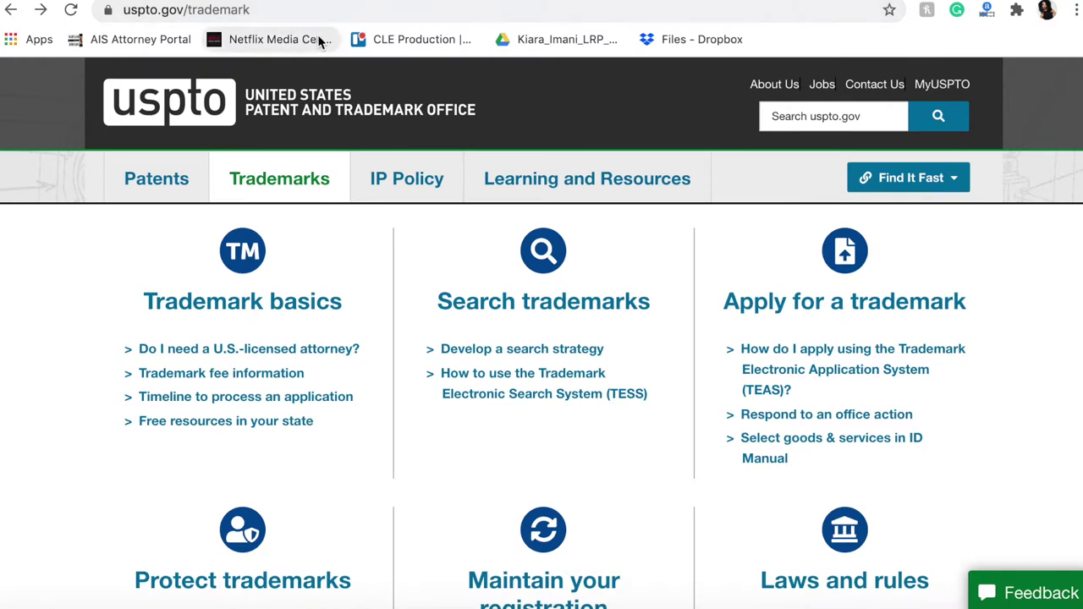
Open the trademark application section and look over the Apply online page's login and form information.
left_click(893, 312)
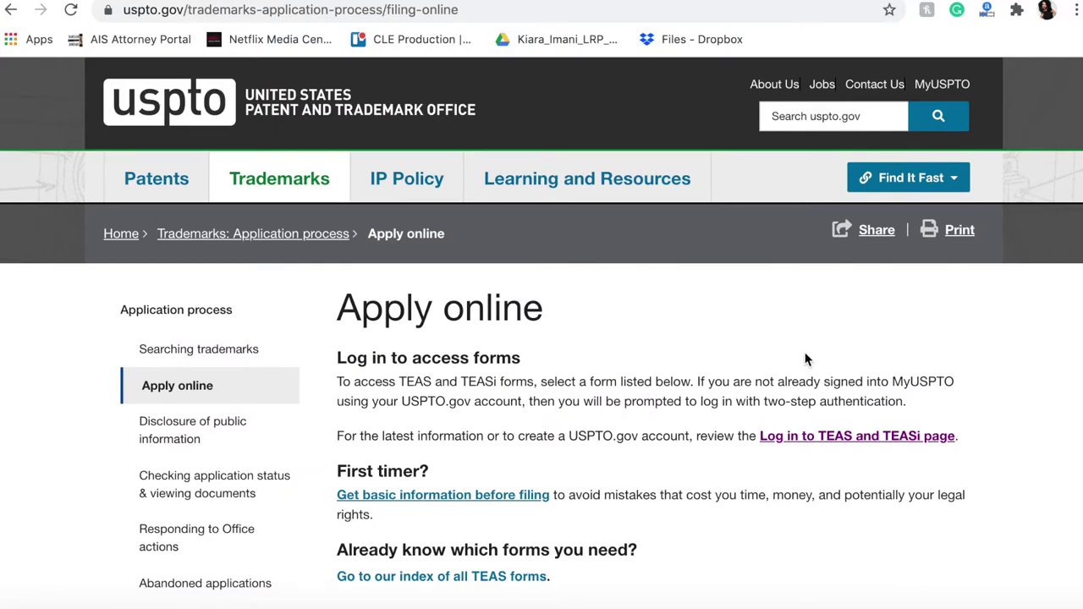
scroll(805, 360, "down", 1)
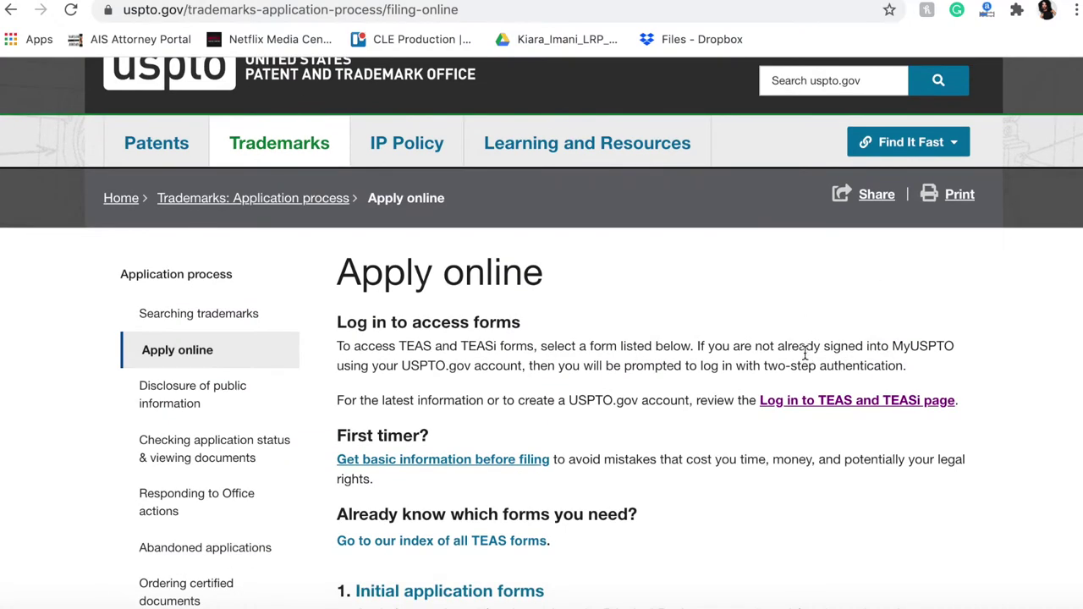
scroll(805, 356, "down", 1)
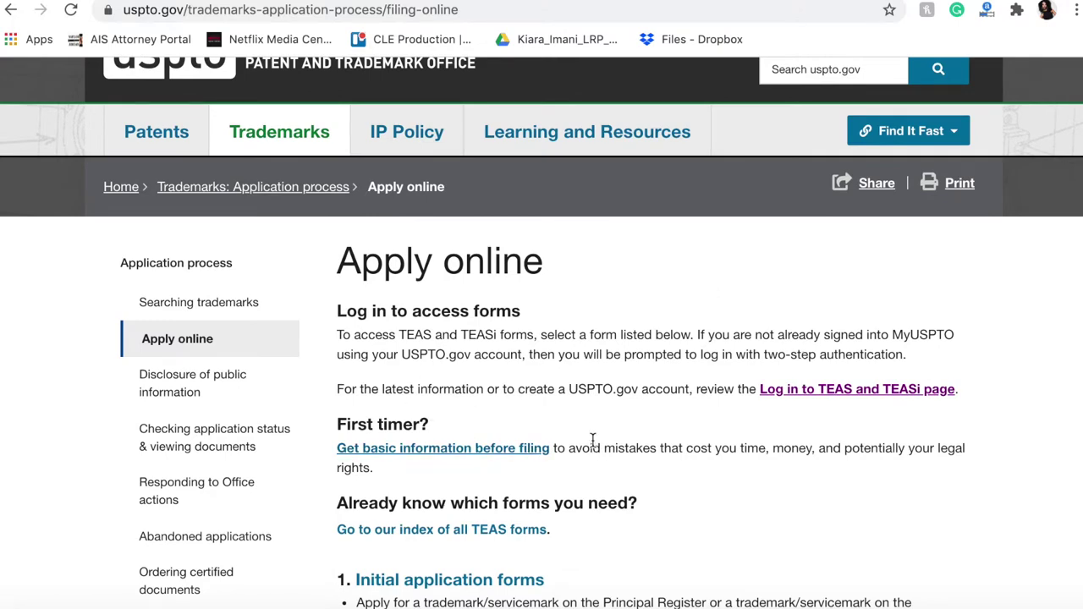
scroll(592, 439, "down", 2)
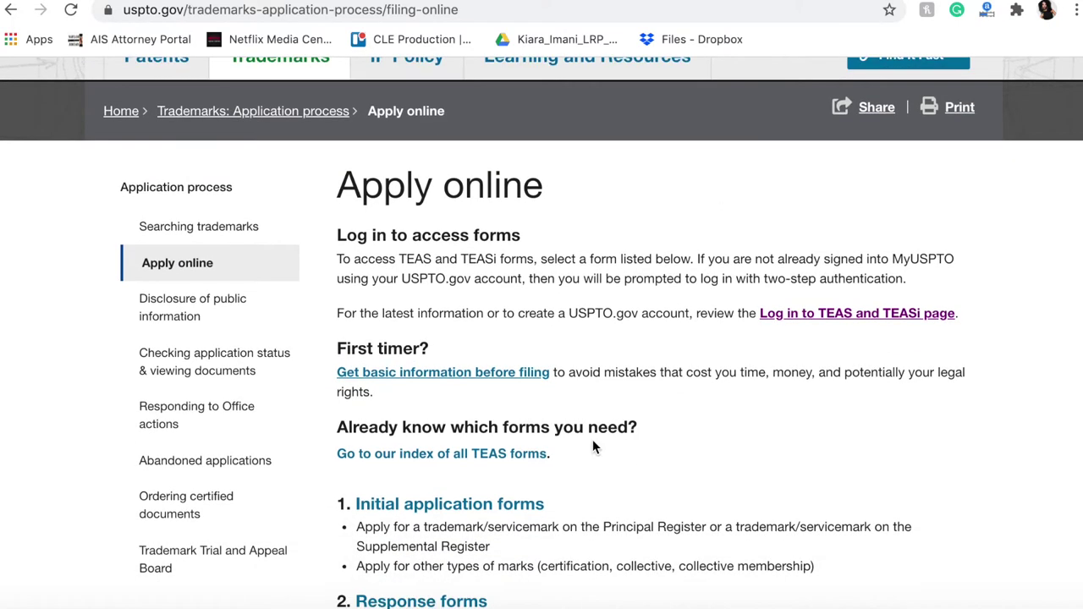
scroll(593, 441, "down", 1)
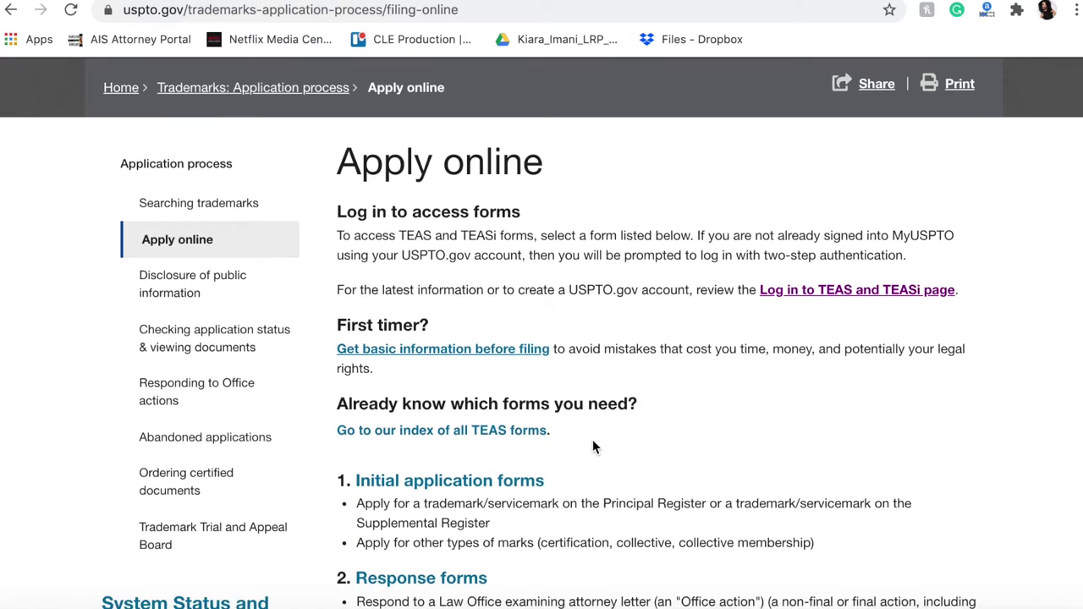
Open the basic information for first-time filers and read what to know before filing on the Trademark basics page.
left_click(478, 351)
scroll(504, 425, "down", 3)
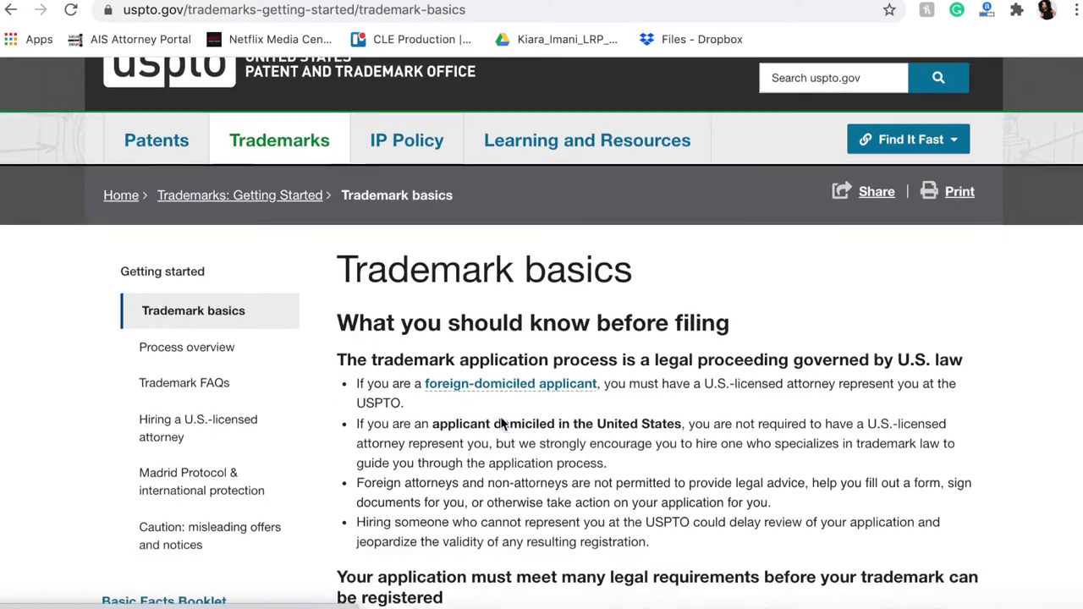
scroll(626, 352, "down", 3)
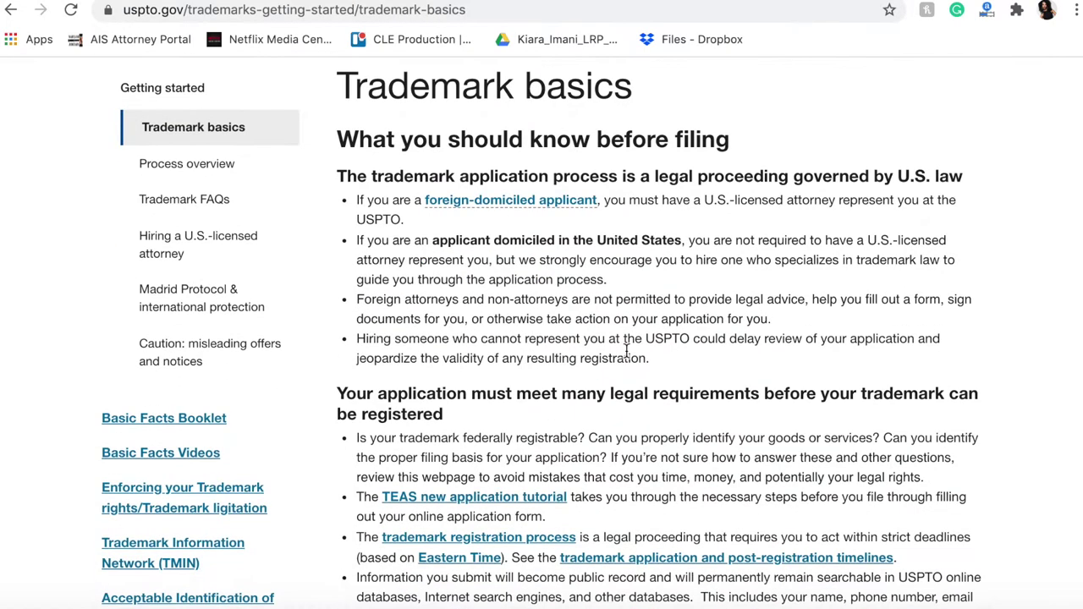
scroll(600, 389, "down", 3)
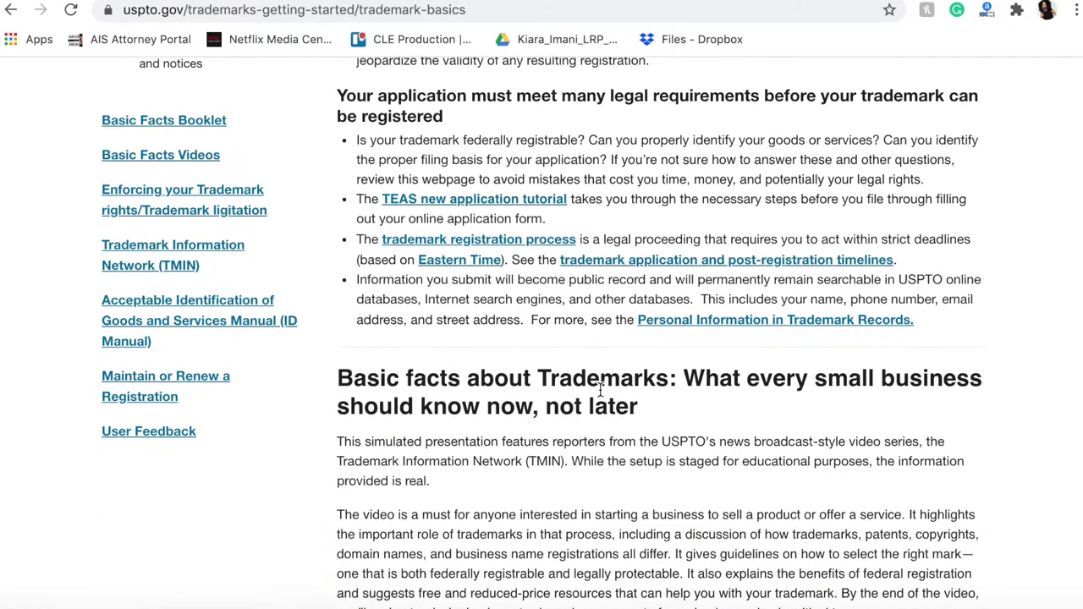
scroll(599, 390, "down", 2)
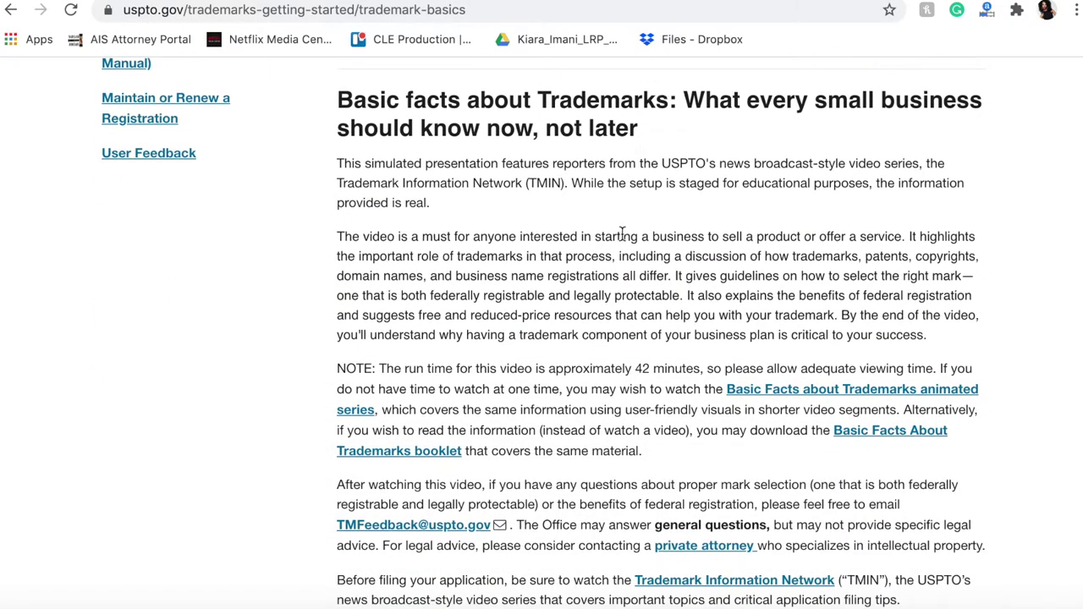
scroll(621, 234, "down", 1)
scroll(622, 234, "down", 1)
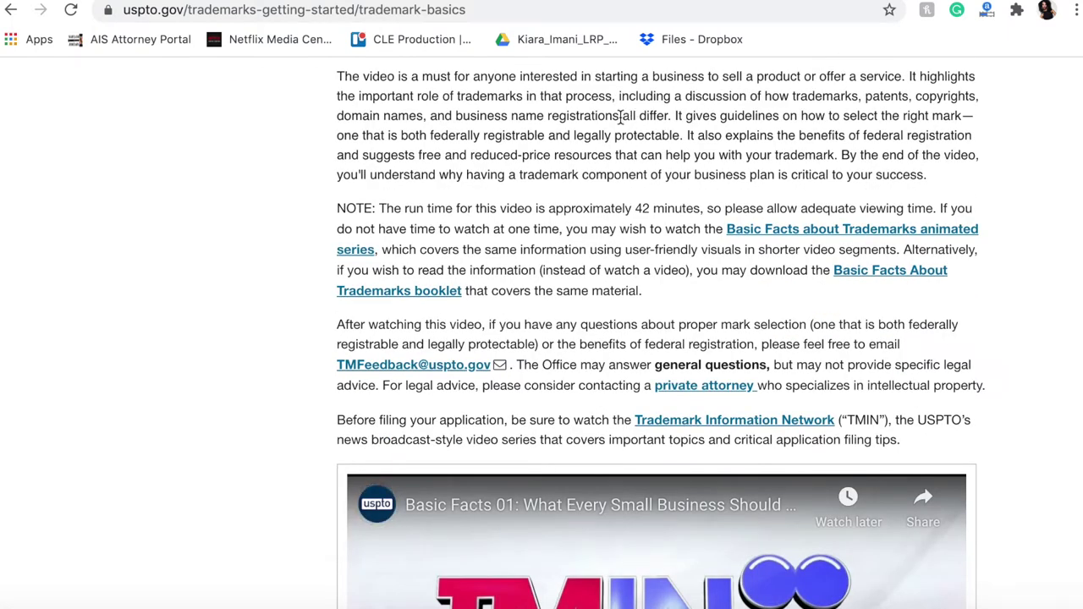
scroll(622, 116, "up", 5)
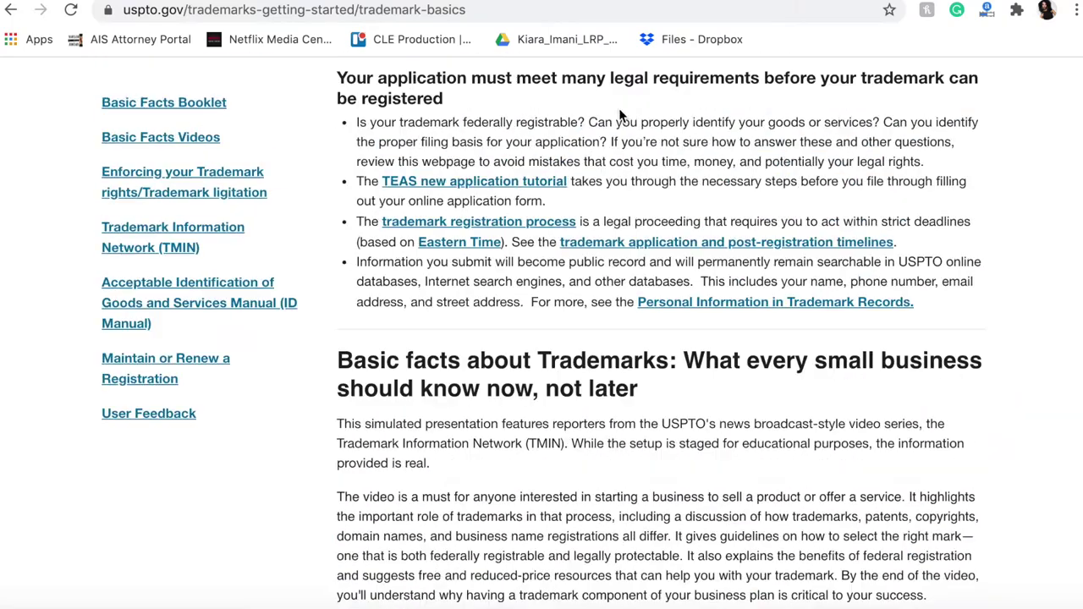
Return to the Apply online page and open the index of all TEAS forms.
left_click(11, 10)
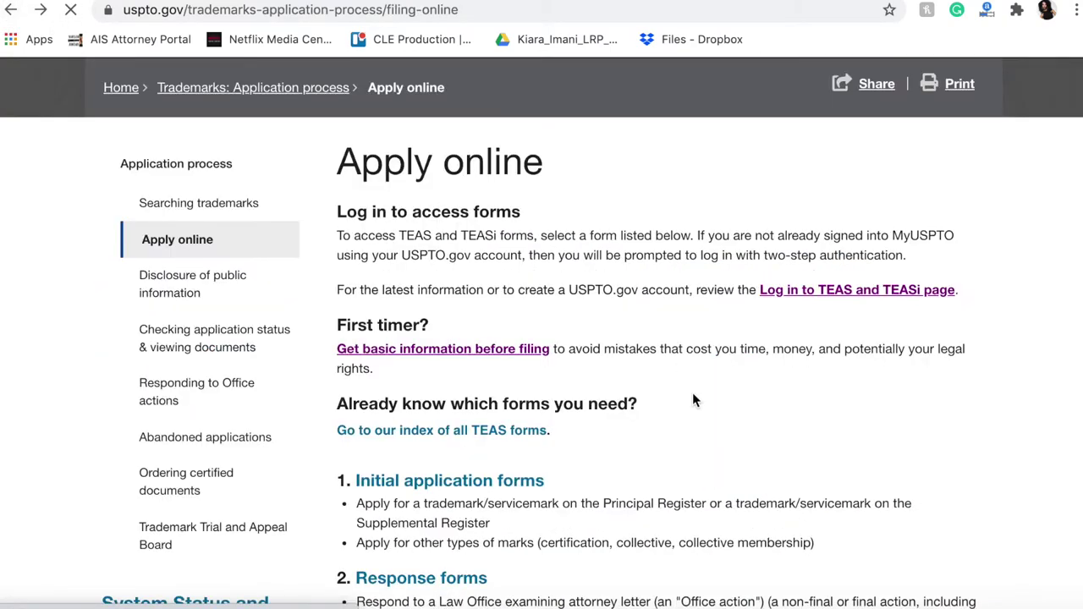
scroll(692, 393, "down", 1)
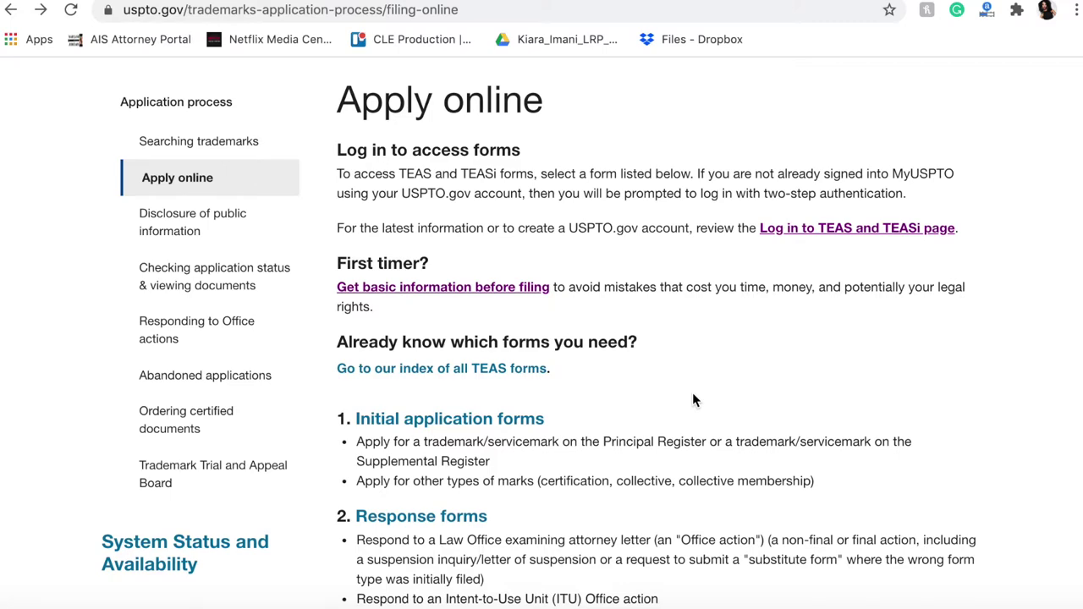
scroll(692, 392, "down", 2)
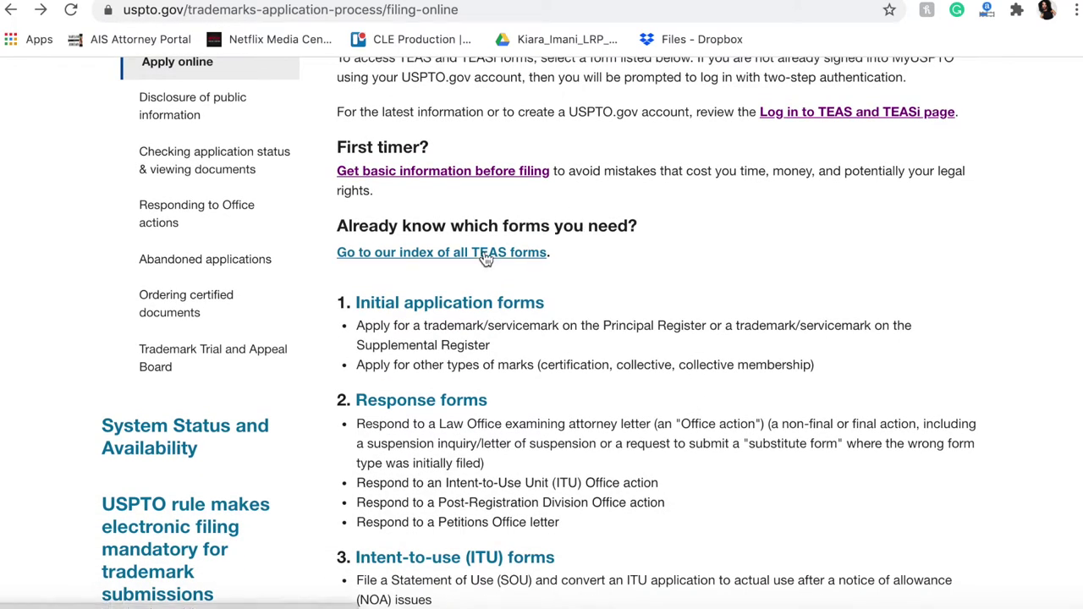
left_click(487, 253)
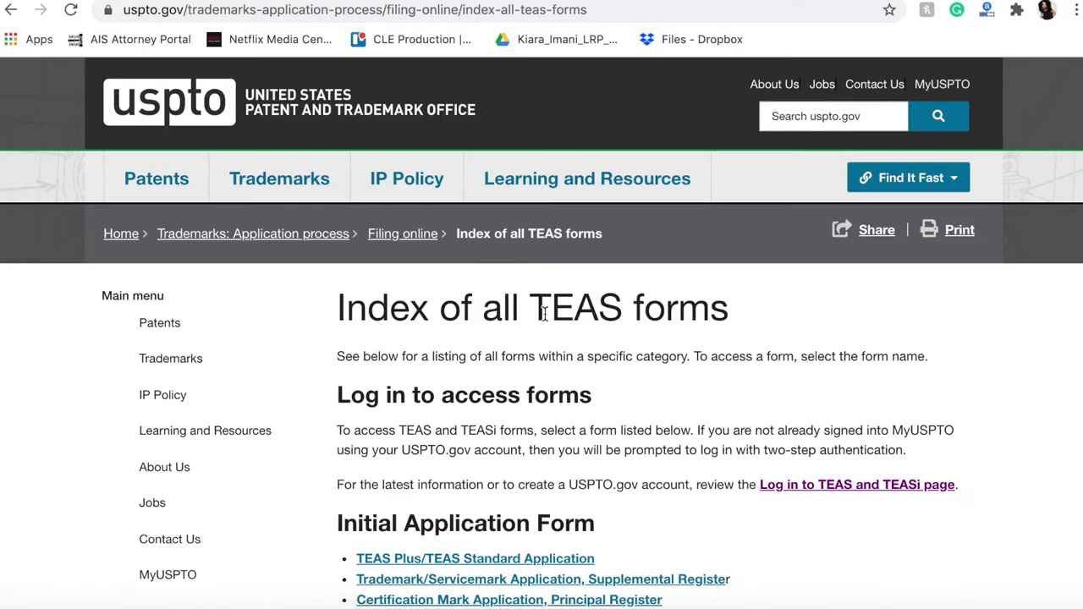
Open the TEAS Plus/TEAS Standard Application from the initial application forms.
scroll(544, 314, "down", 2)
scroll(544, 314, "down", 2)
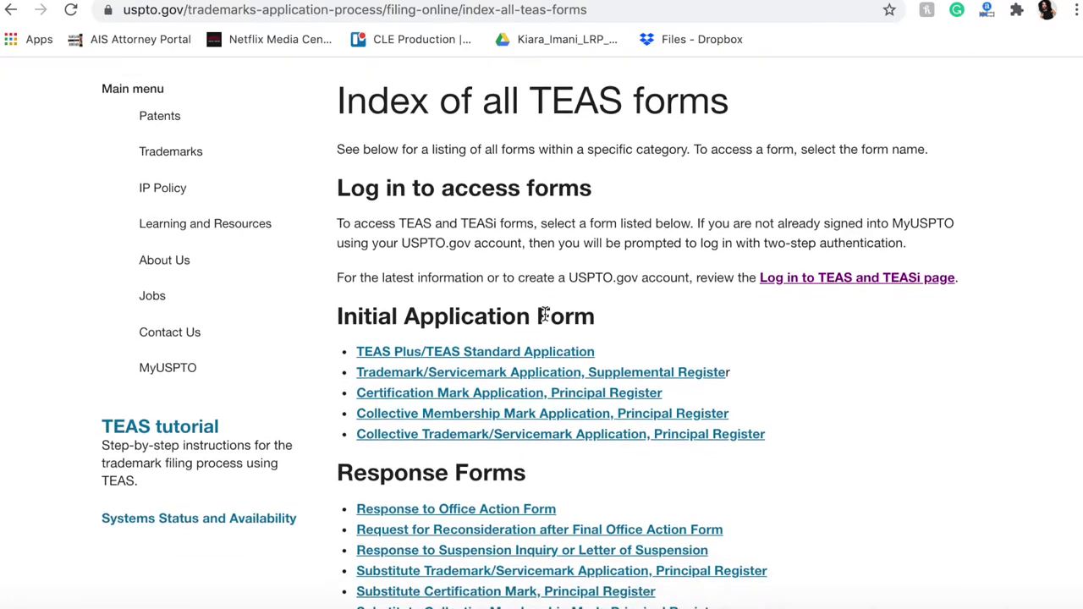
scroll(546, 318, "down", 1)
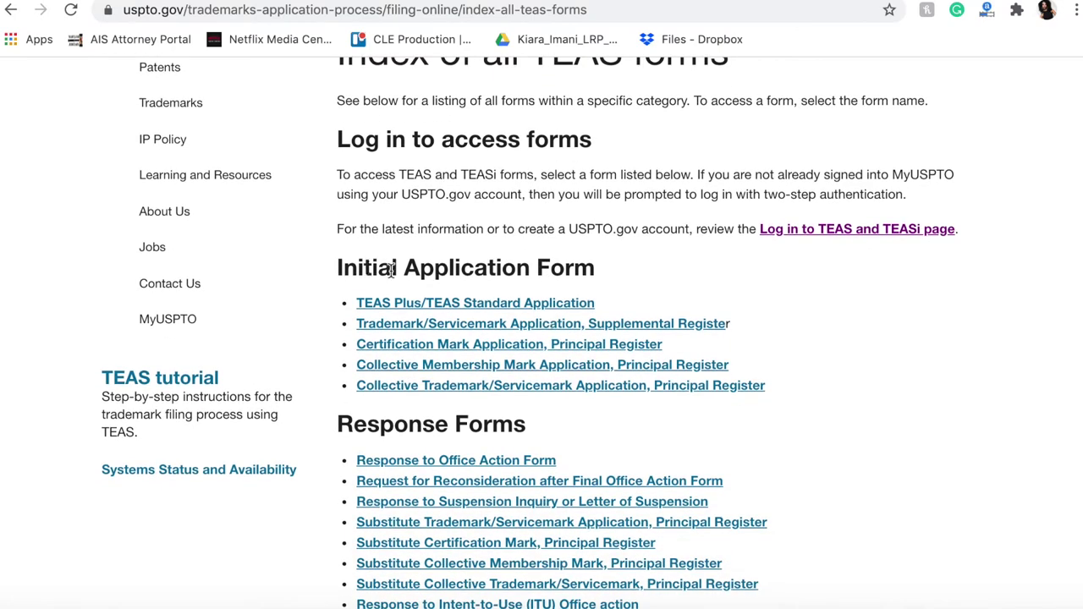
scroll(592, 271, "down", 1)
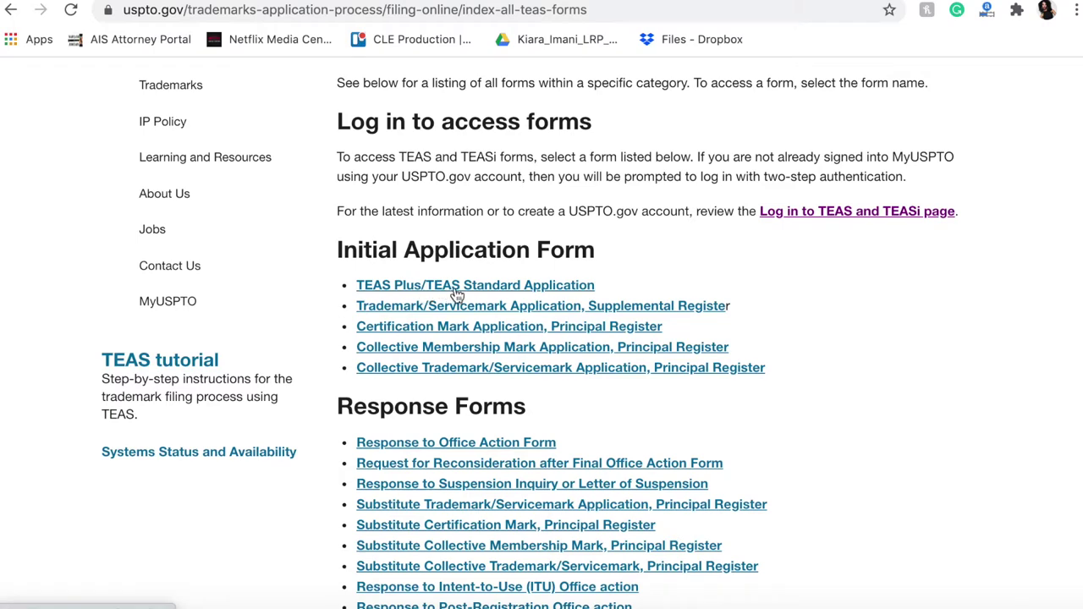
left_click(472, 288)
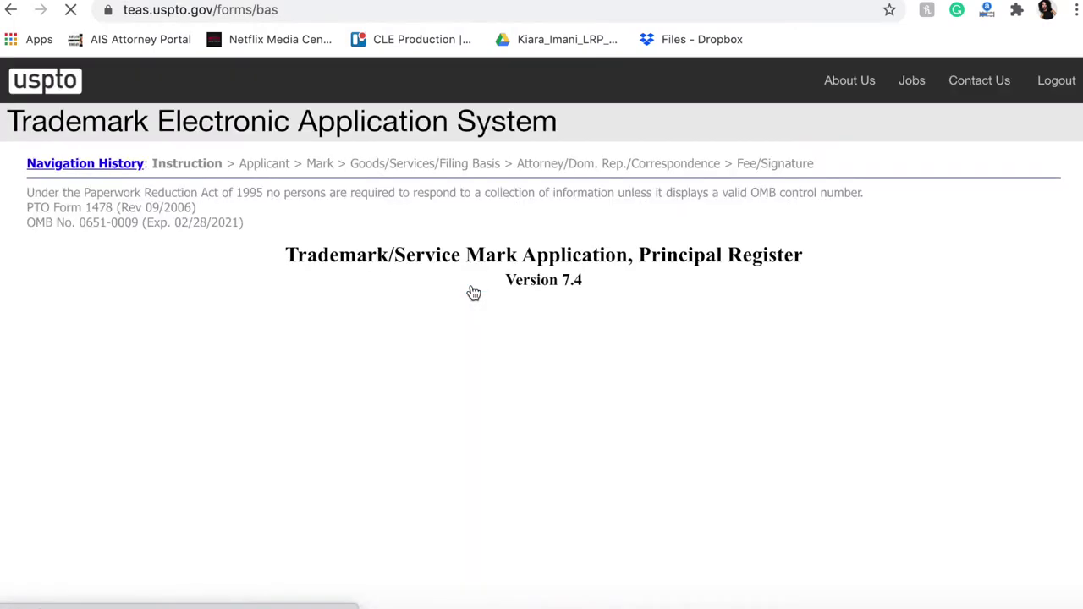
Review the filing instructions and options, and answer No to whether an attorney is filing this application.
scroll(472, 305, "down", 3)
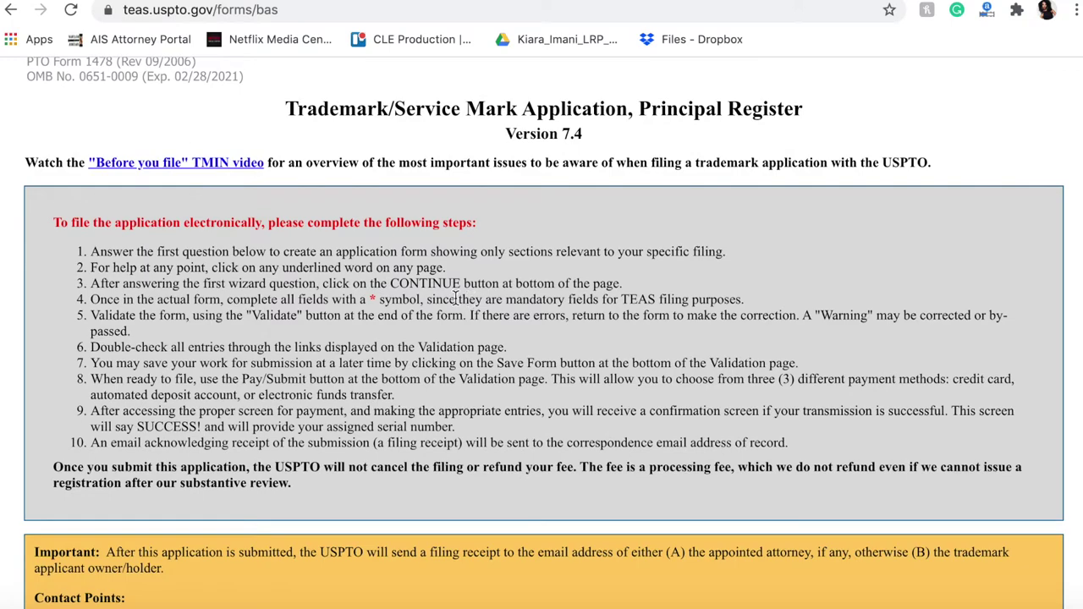
scroll(455, 298, "down", 9)
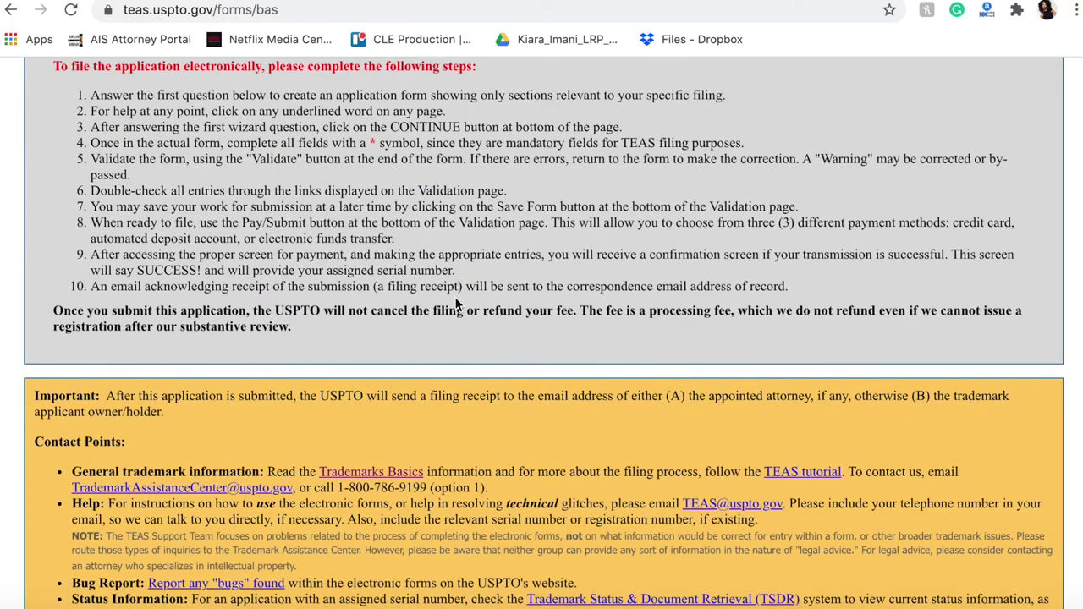
scroll(454, 296, "down", 3)
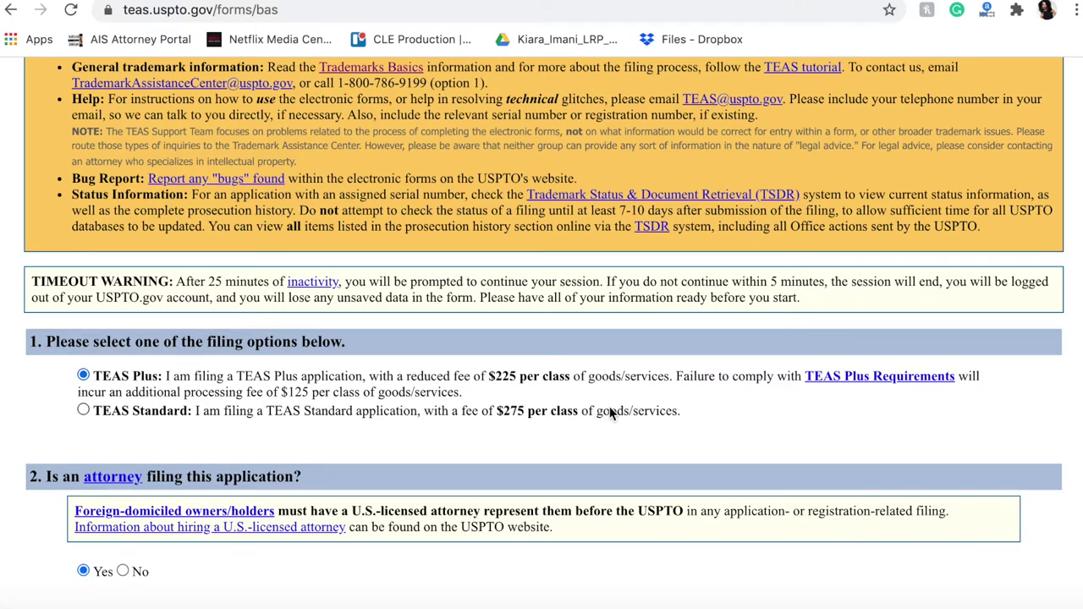
scroll(618, 352, "down", 1)
scroll(617, 352, "down", 3)
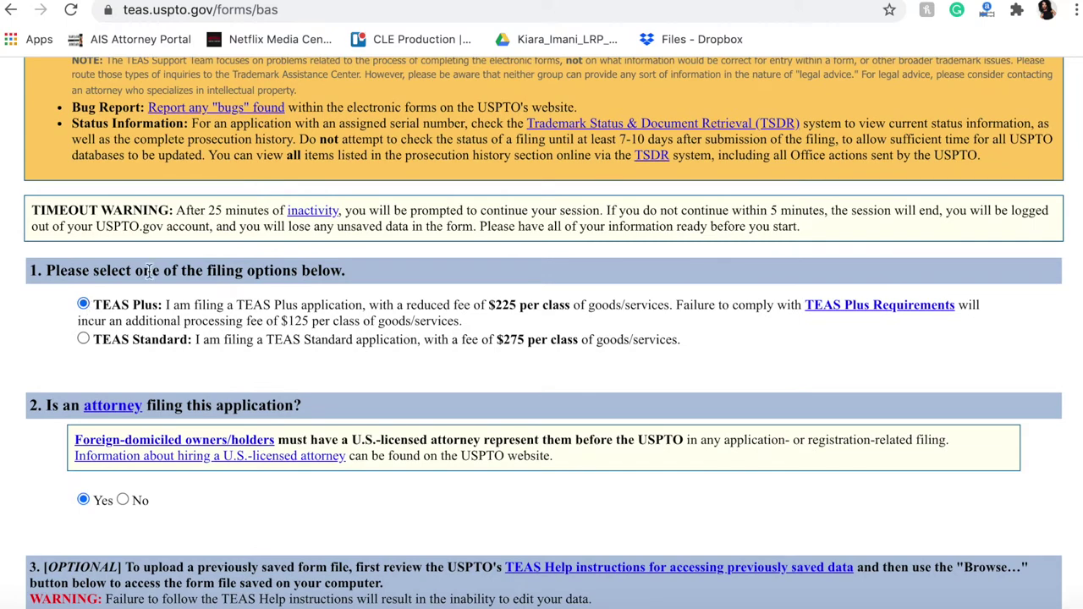
scroll(243, 255, "down", 4)
scroll(241, 249, "down", 2)
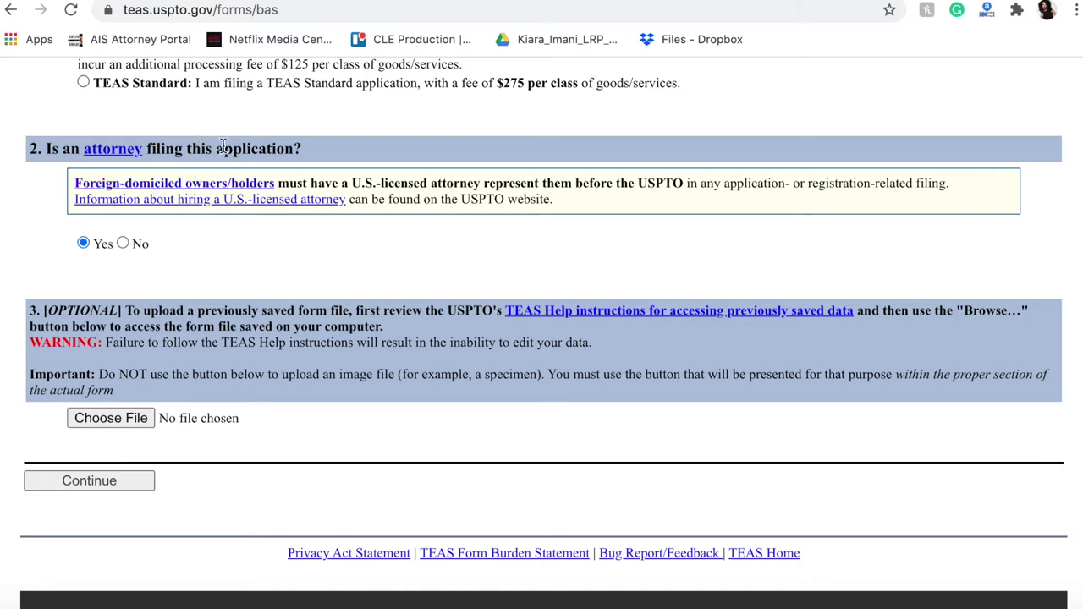
left_click(123, 243)
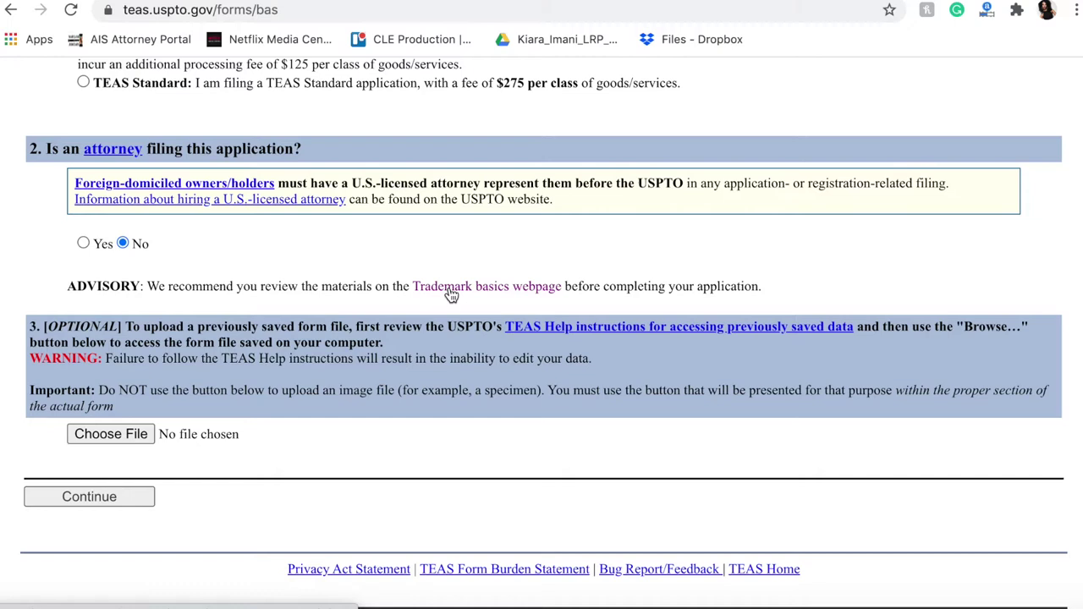
Continue to the applicant information page without uploading a previously saved form file.
scroll(451, 293, "down", 2)
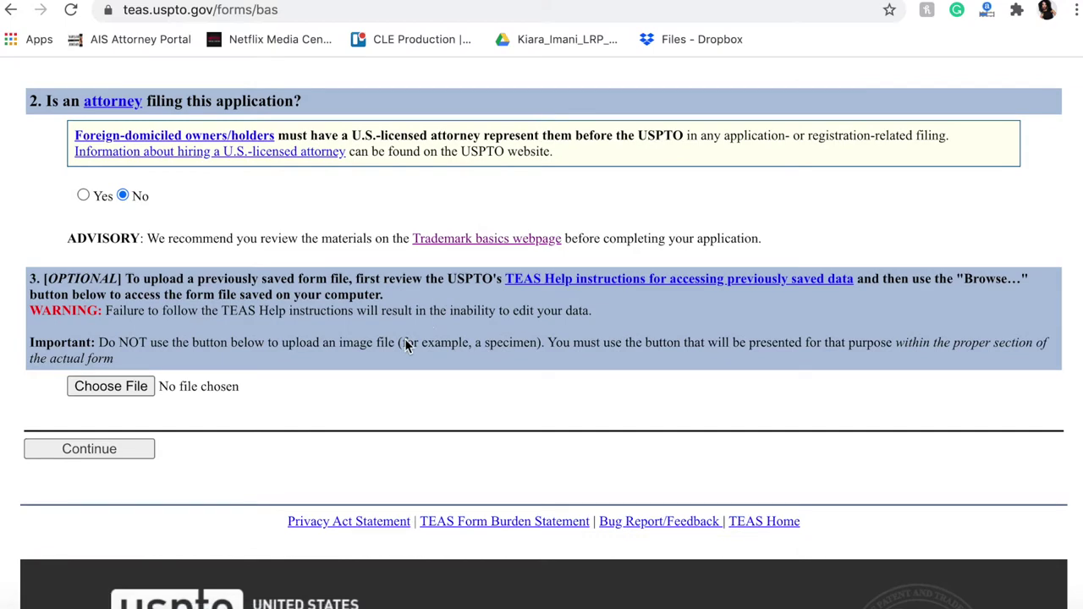
scroll(405, 338, "down", 1)
scroll(406, 342, "down", 1)
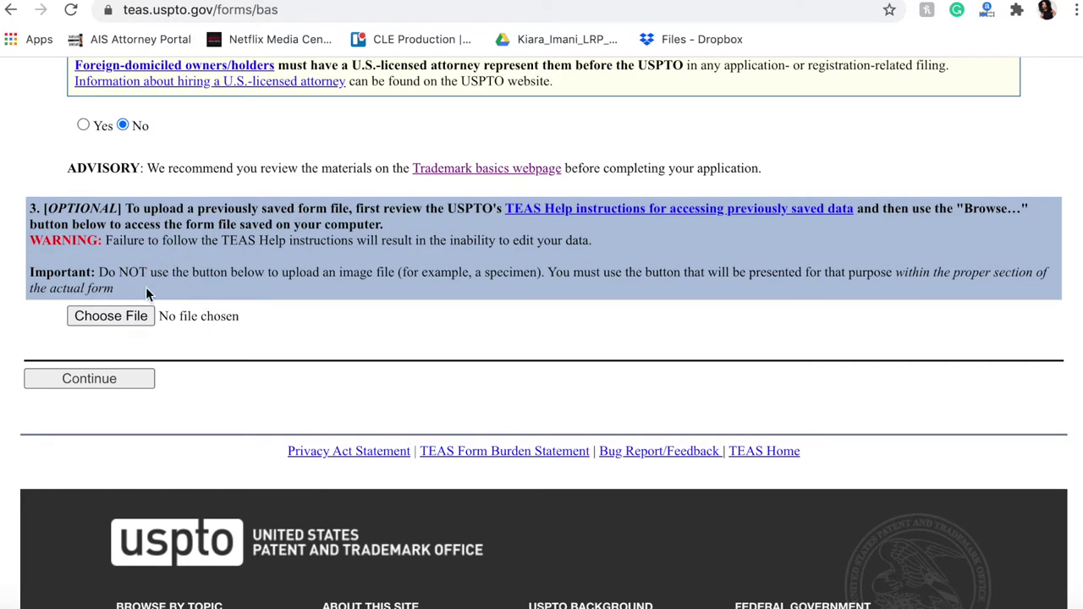
scroll(225, 289, "up", 1)
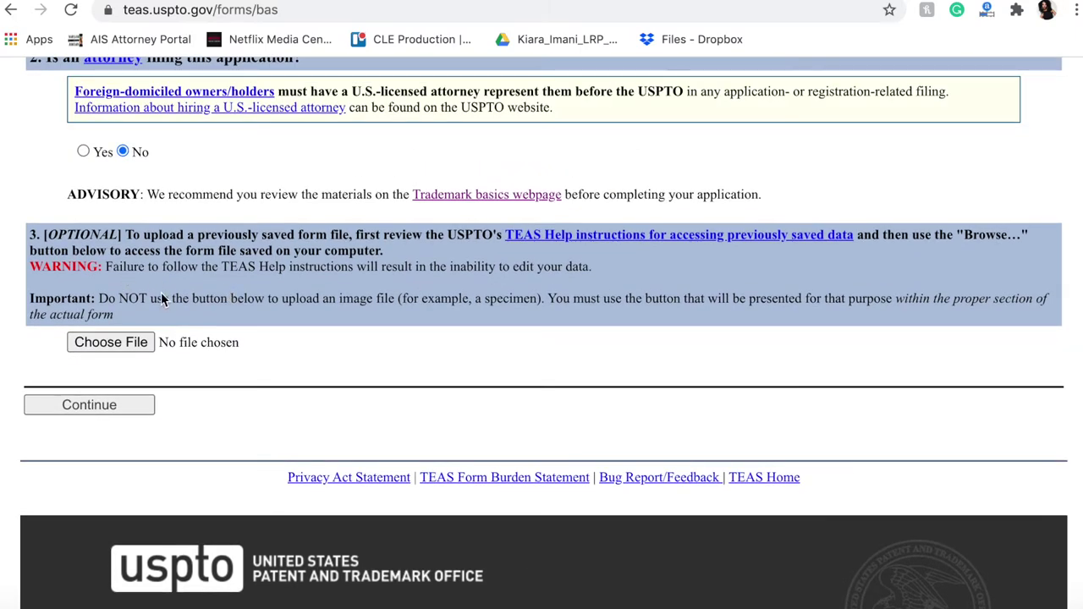
left_click(104, 406)
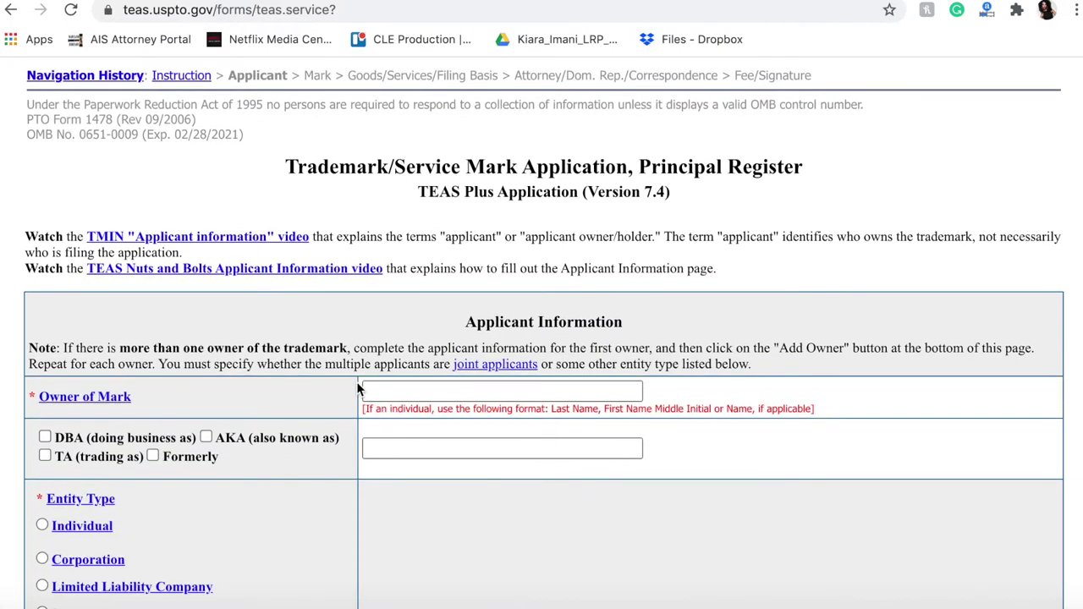
Set the applicant's entity type to Individual in the applicant information.
scroll(359, 389, "down", 3)
scroll(356, 389, "down", 1)
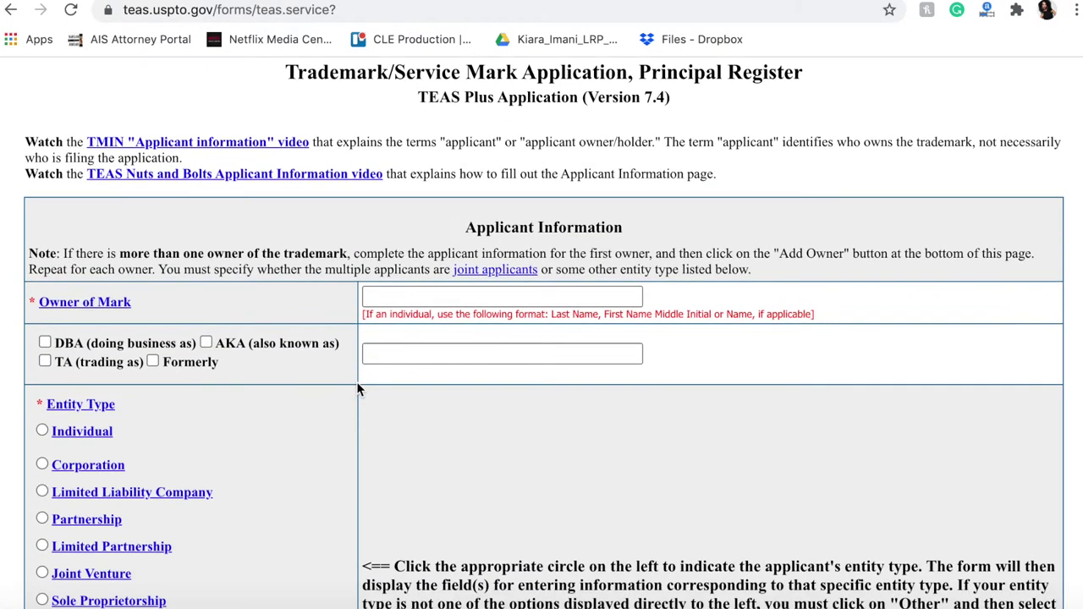
scroll(356, 388, "down", 1)
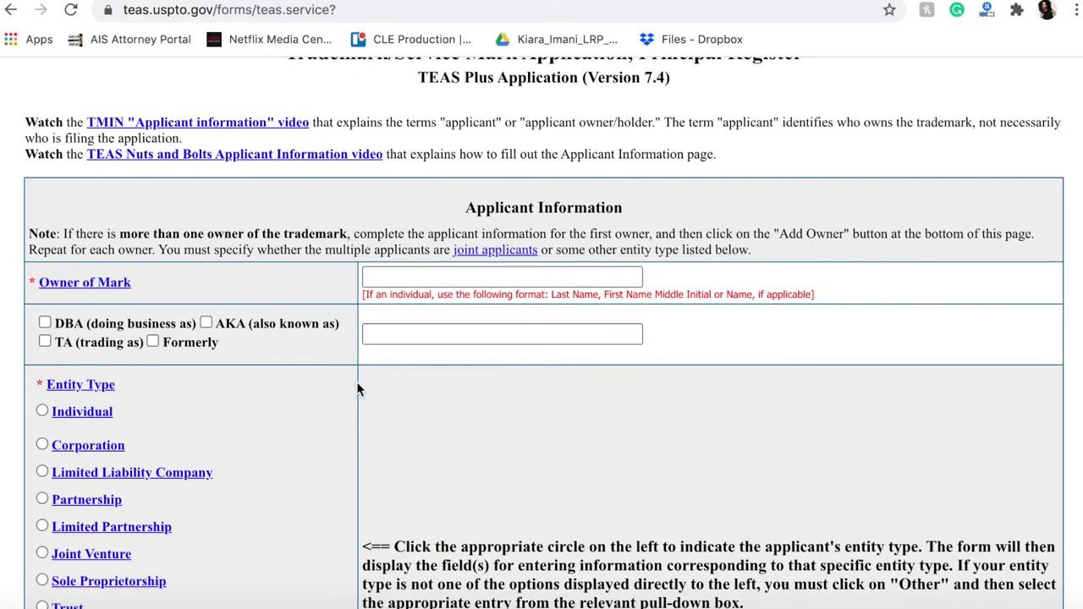
left_click(427, 278)
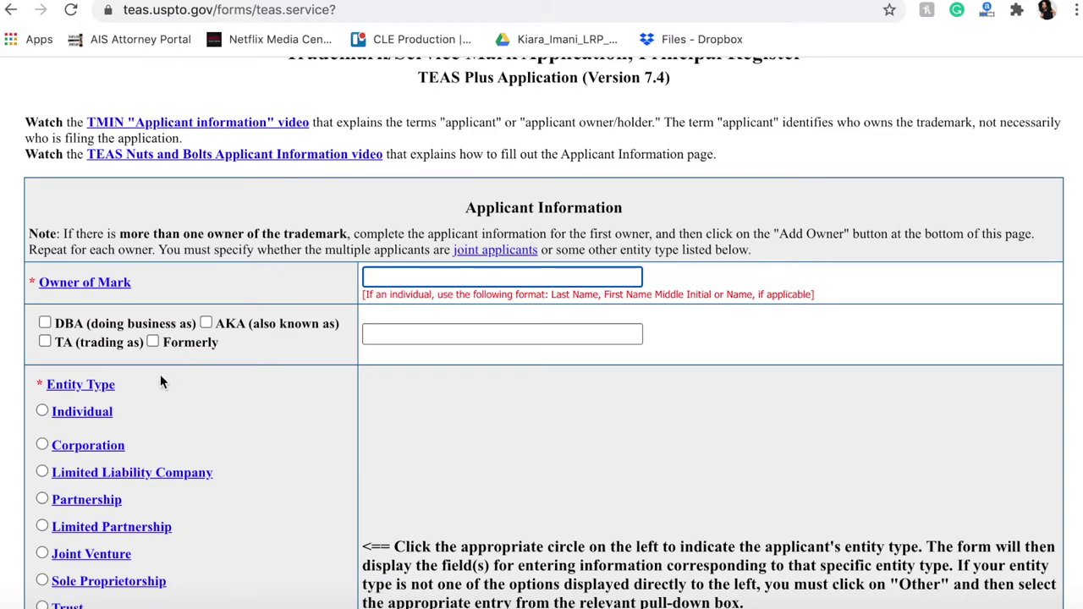
scroll(161, 381, "down", 2)
scroll(160, 383, "down", 1)
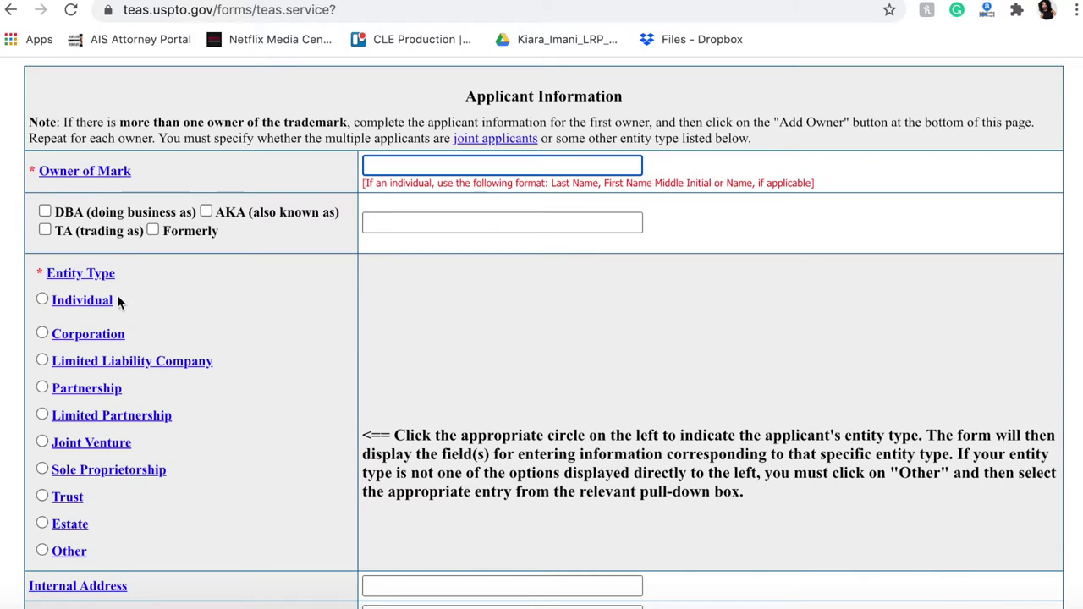
left_click(42, 300)
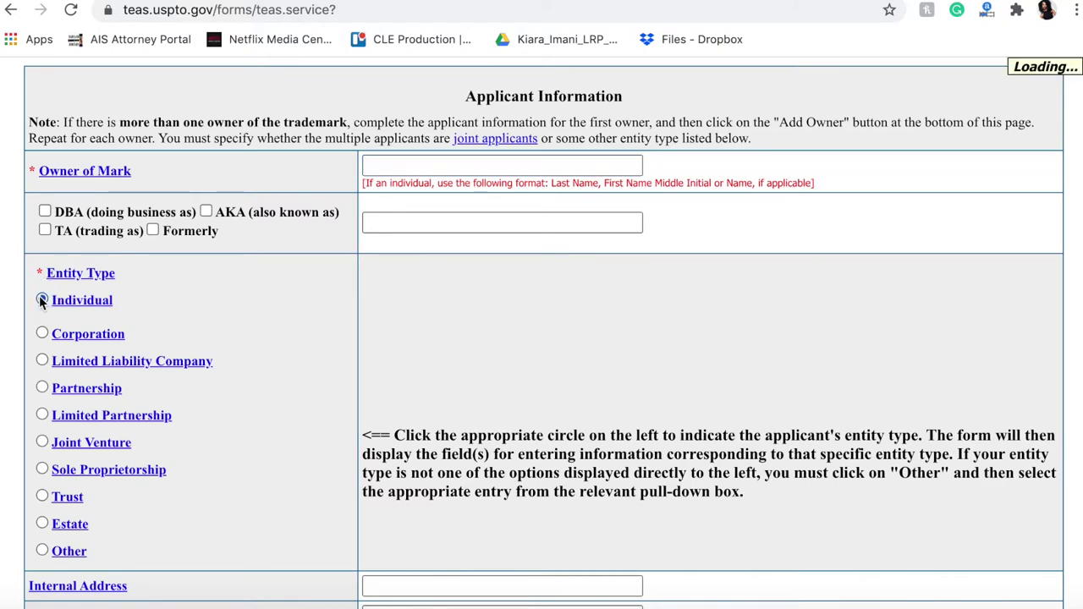
scroll(436, 355, "down", 3)
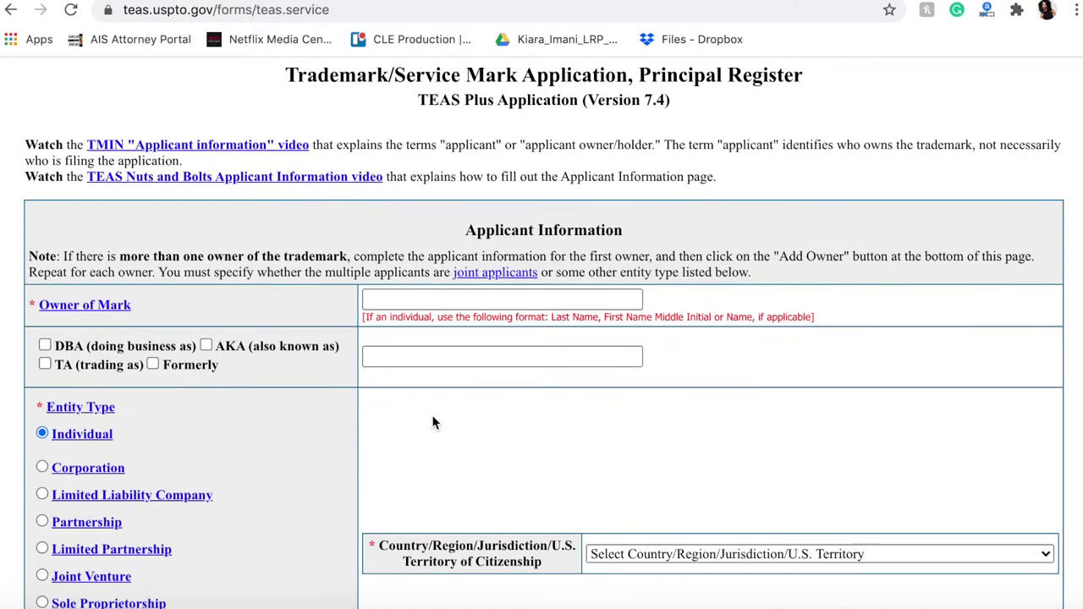
Enter the individual applicant's name as the owner of the mark.
left_click(429, 300)
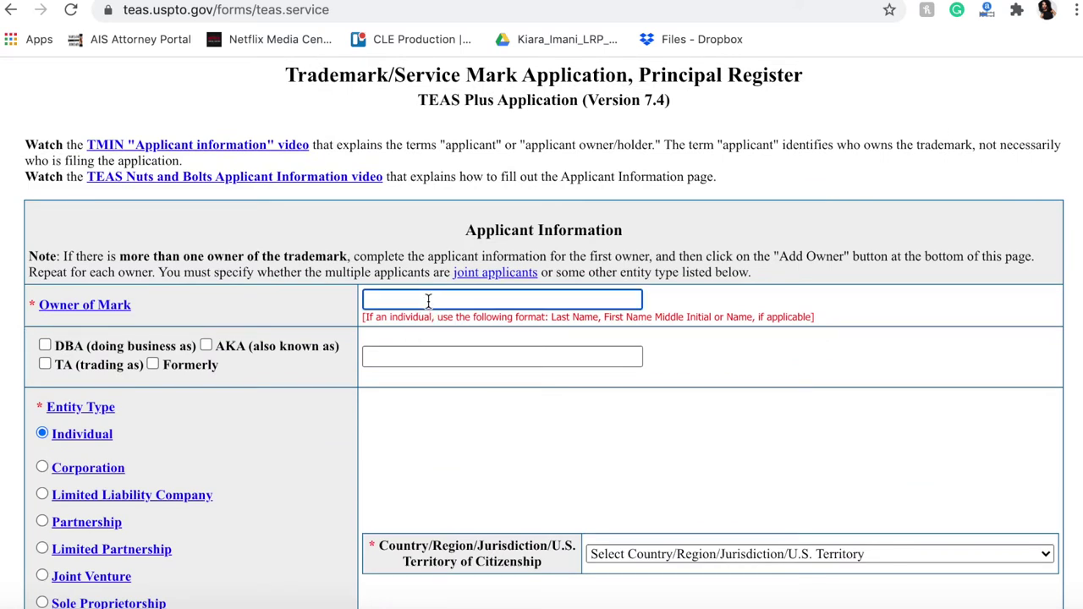
type("Kiki Lulu")
Review the remaining applicant fields, including entity type, citizenship, mailing and domicile address, phone, email and website.
scroll(511, 414, "down", 3)
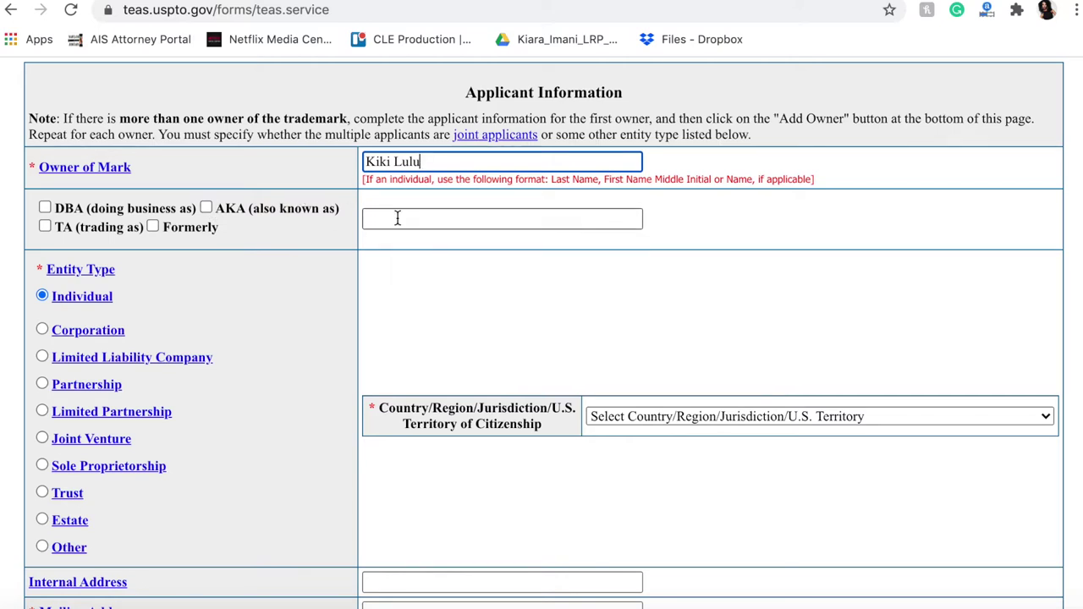
scroll(161, 343, "down", 2)
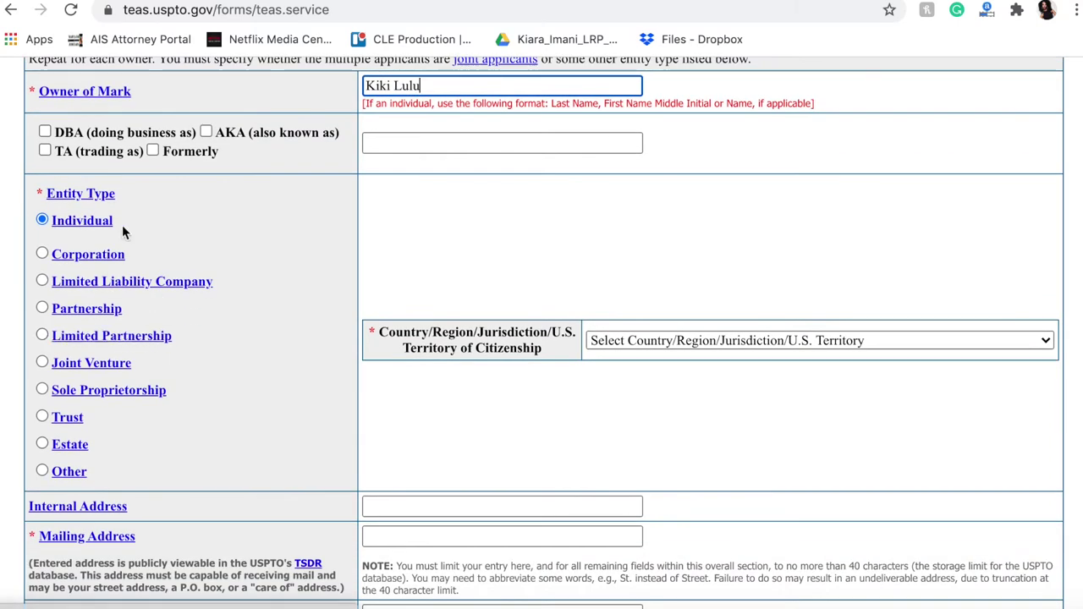
scroll(309, 335, "down", 3)
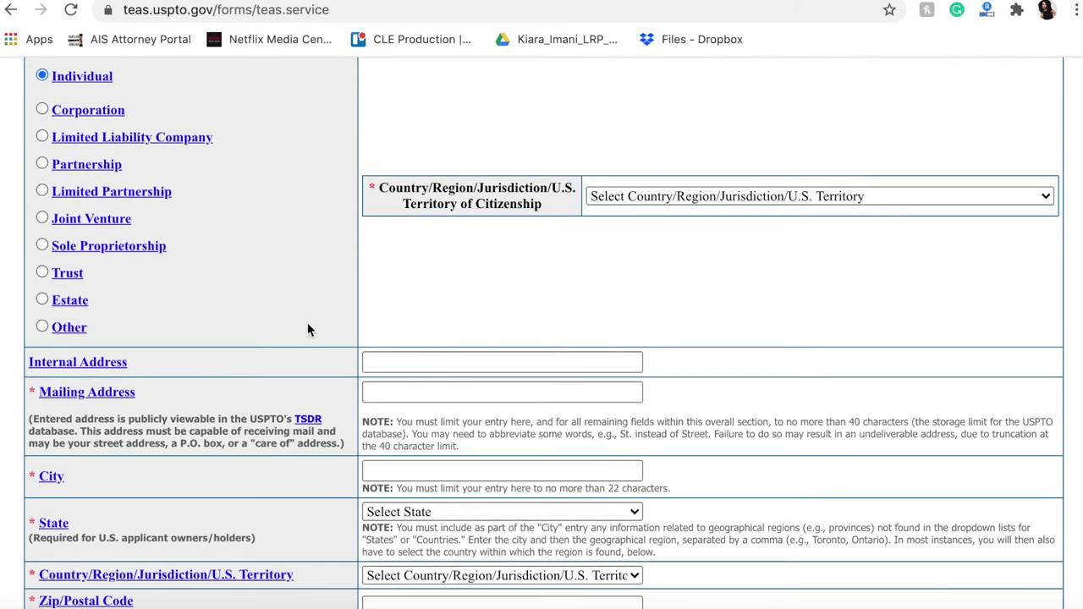
scroll(308, 330, "down", 3)
scroll(307, 323, "down", 1)
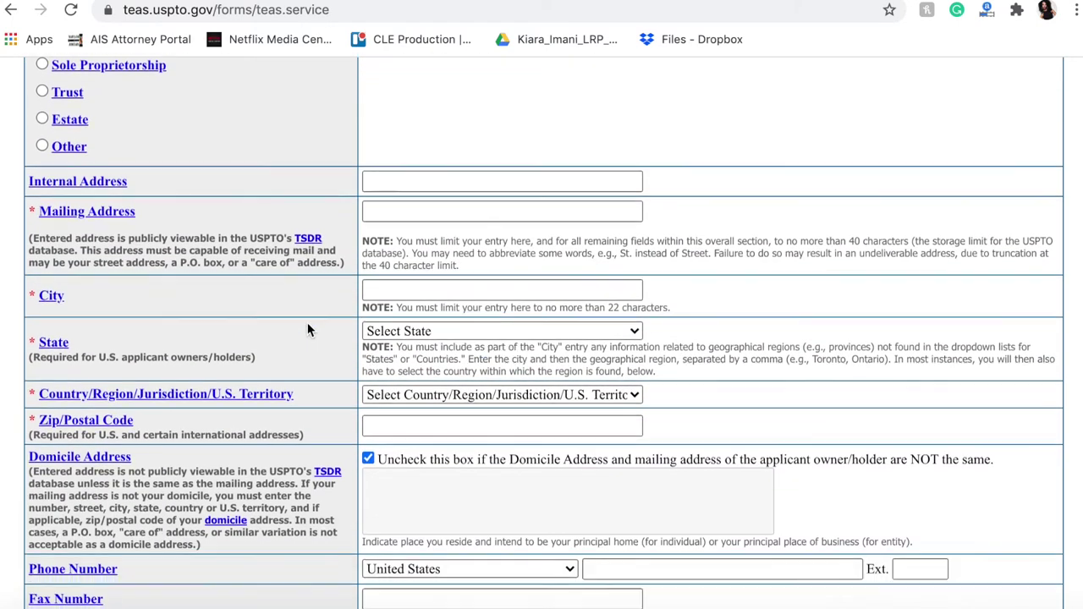
left_click(407, 204)
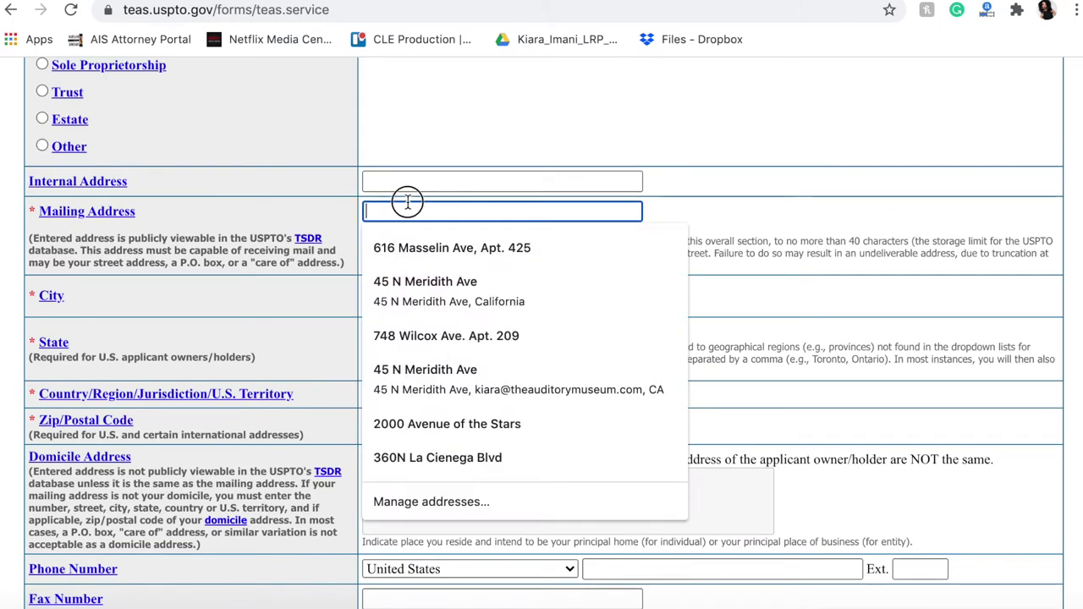
left_click(731, 166)
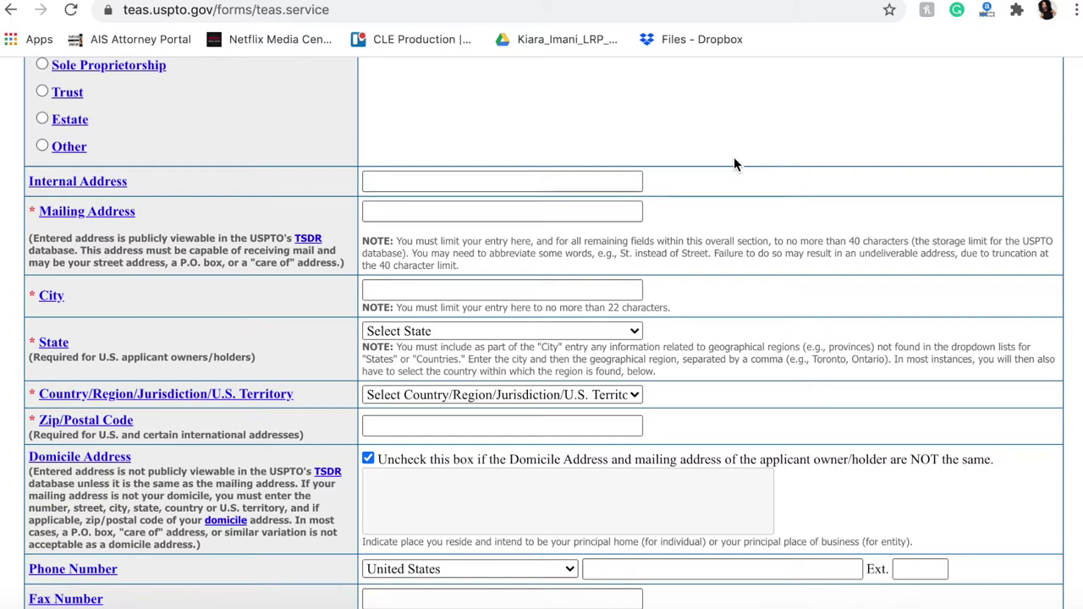
scroll(734, 160, "down", 1)
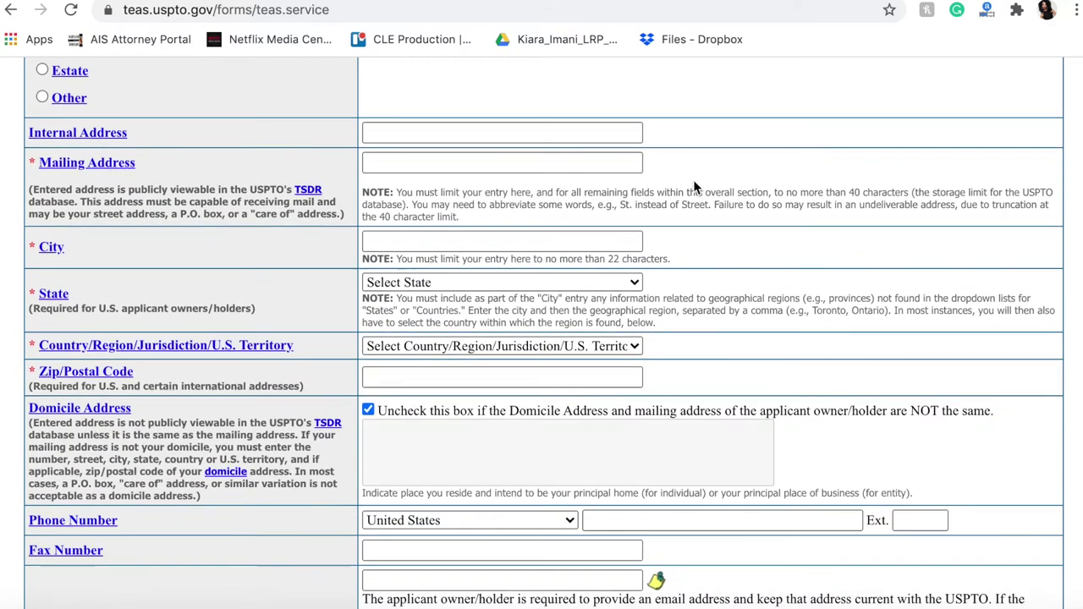
scroll(485, 286, "down", 1)
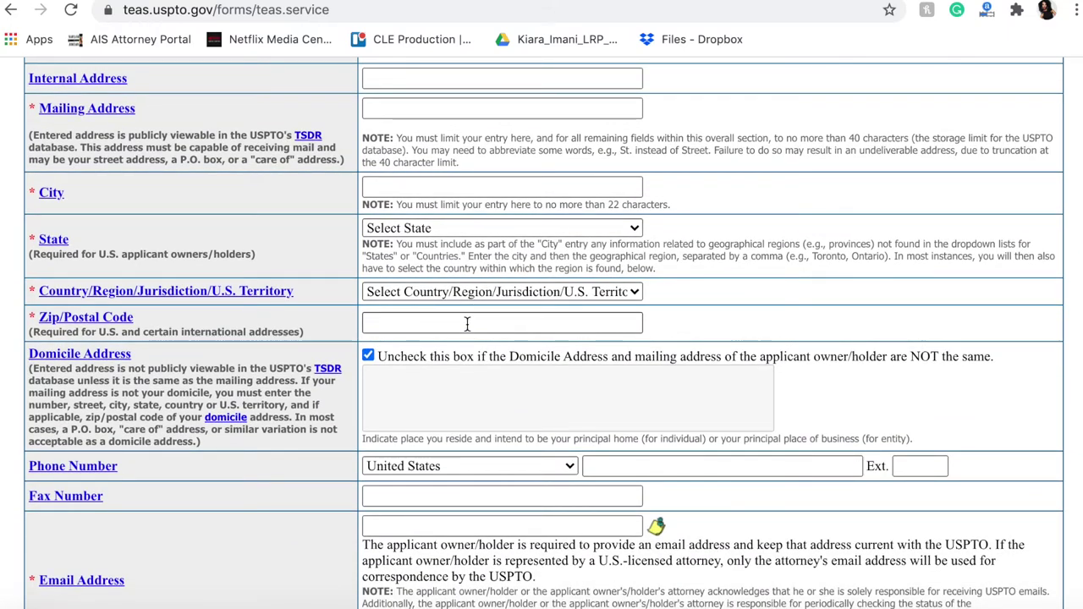
scroll(466, 324, "down", 1)
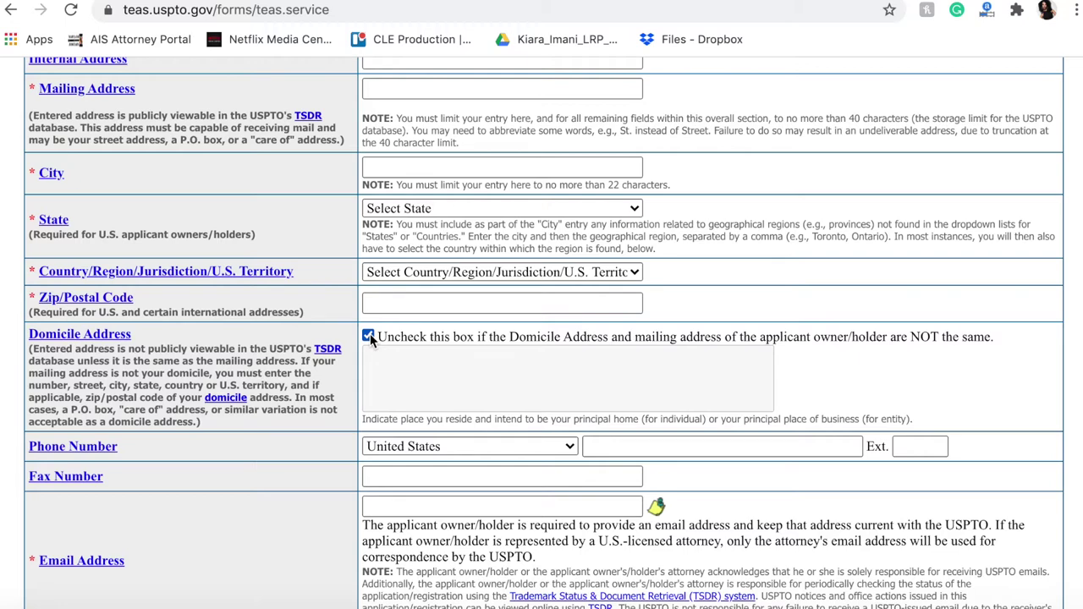
scroll(373, 339, "down", 5)
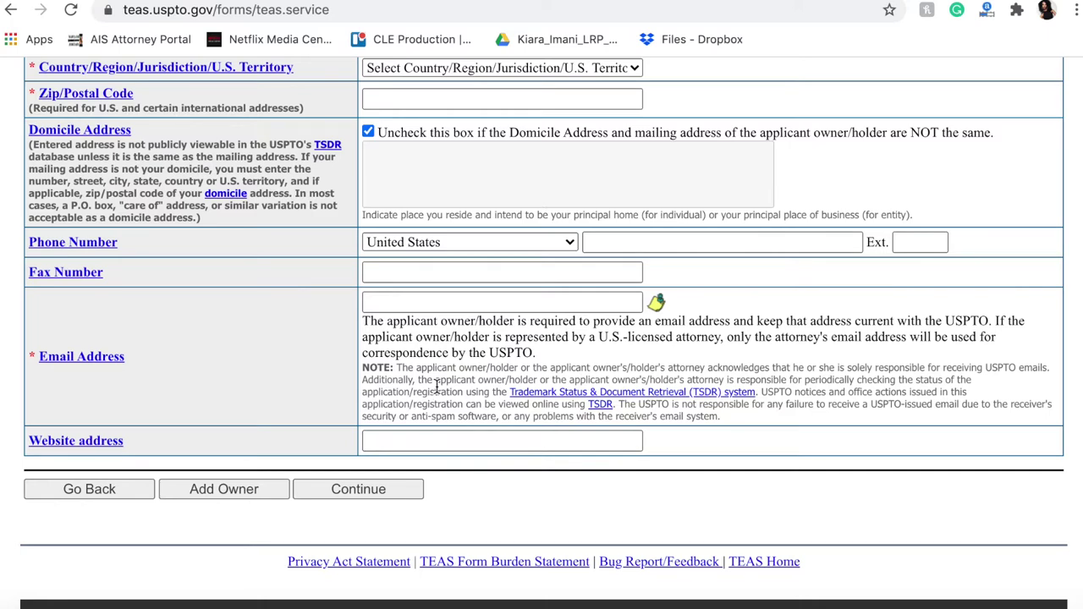
scroll(436, 386, "up", 8)
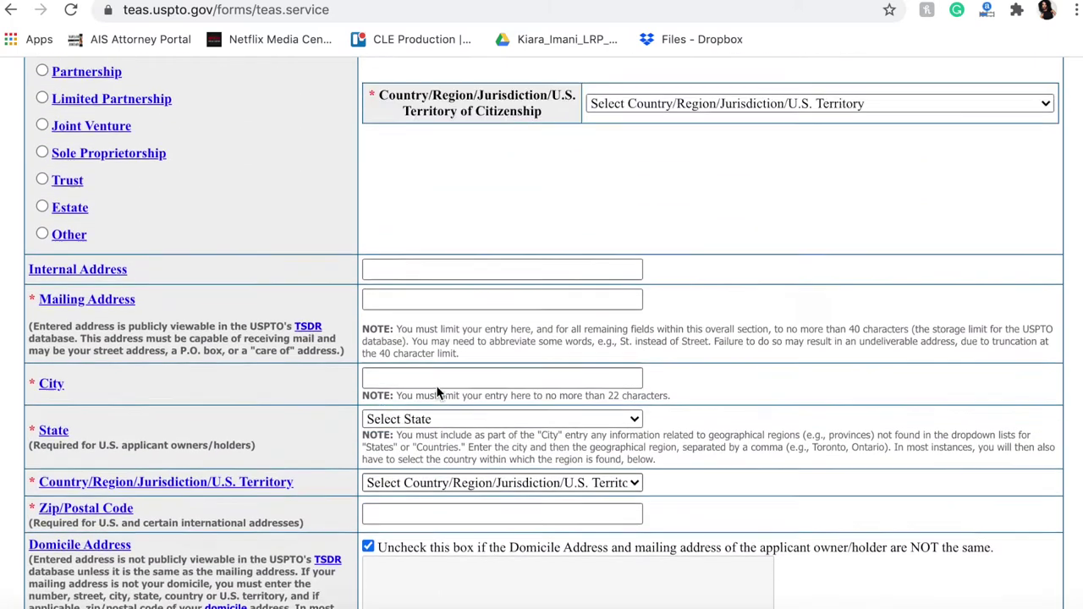
scroll(436, 385, "up", 5)
scroll(436, 385, "down", 5)
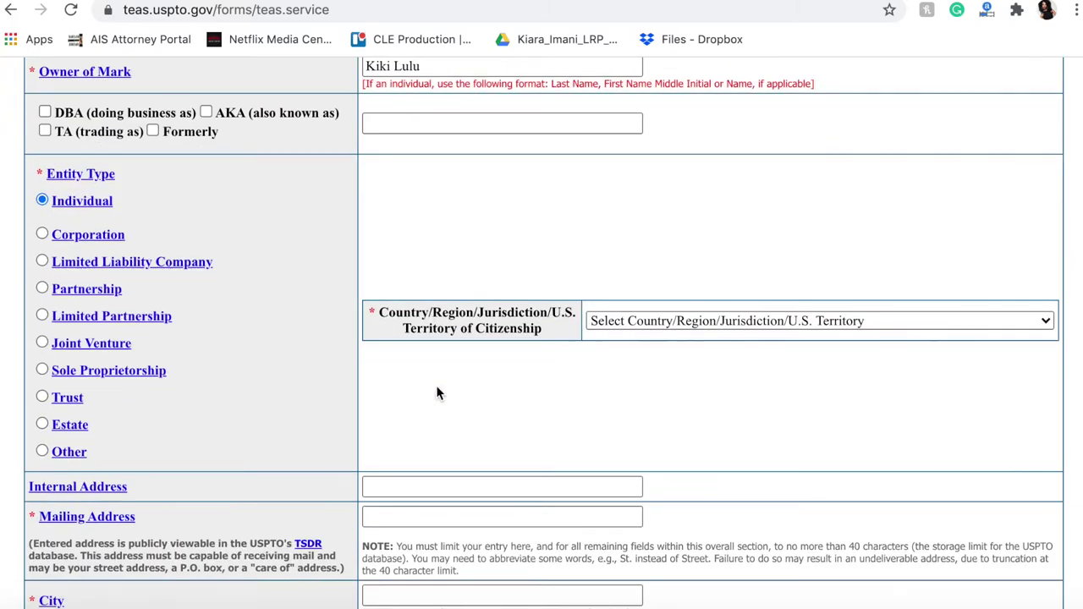
scroll(438, 393, "up", 5)
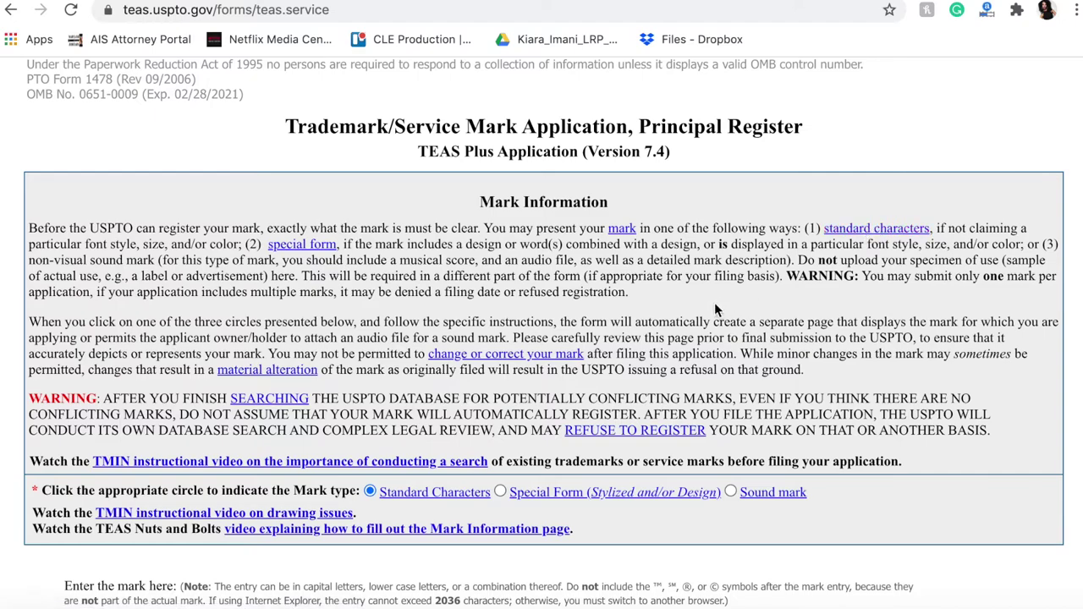
Enter "Fluffy Pillow" as the standard characters mark in the mark information.
scroll(714, 302, "down", 5)
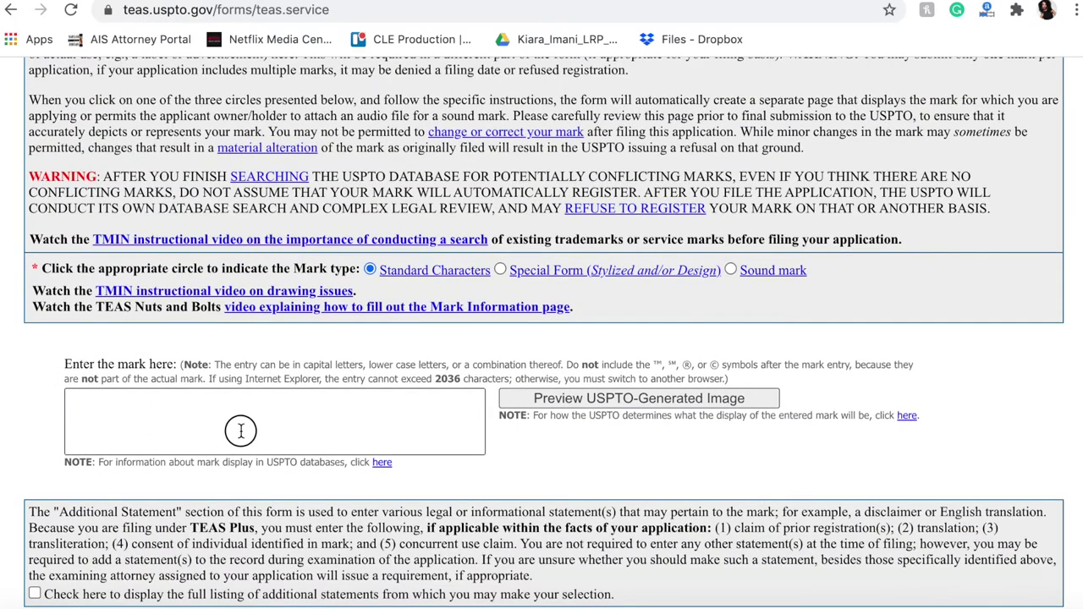
left_click(240, 431)
type("Flyffy")
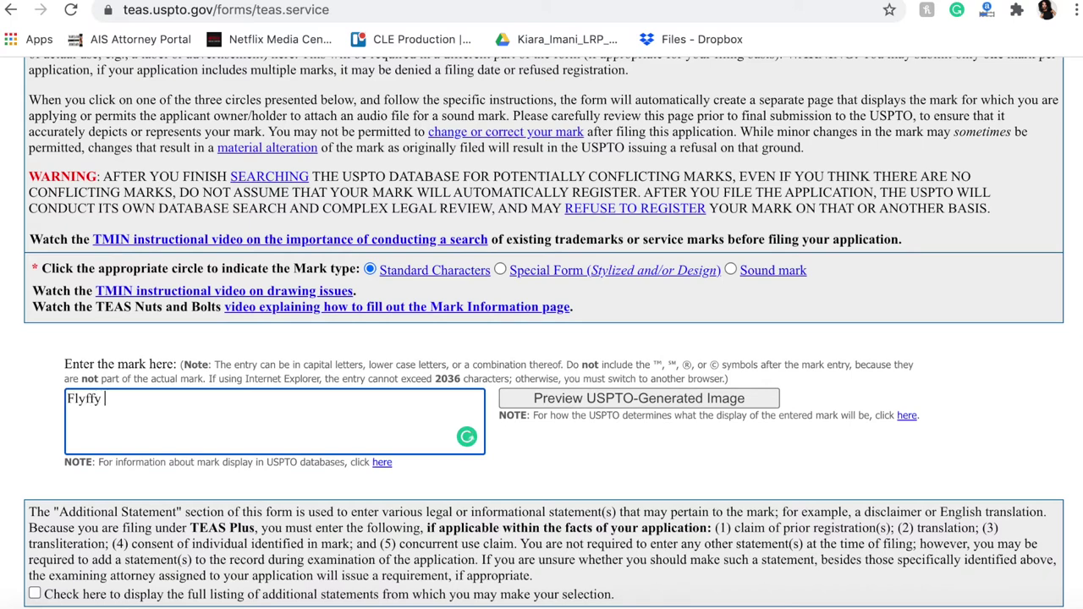
key("BackSpace")
key("BackSpace")
key("BackSpace")
key("BackSpace")
key("BackSpace")
type("uffy Pillow")
Display the full listing of additional statements for the mark.
scroll(568, 478, "down", 1)
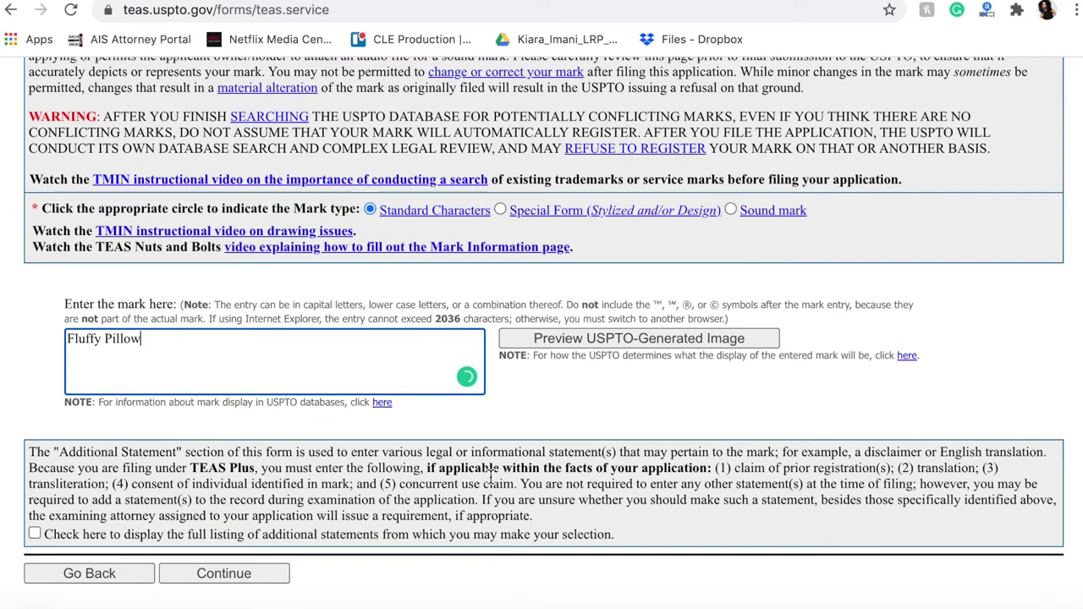
scroll(490, 476, "down", 2)
scroll(490, 475, "down", 2)
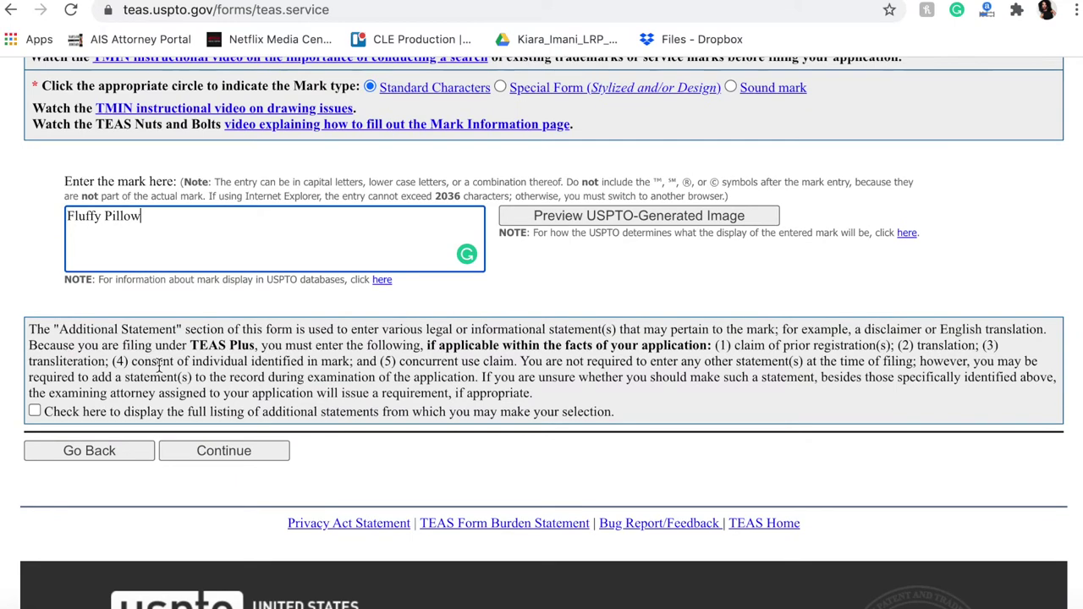
left_click(33, 411)
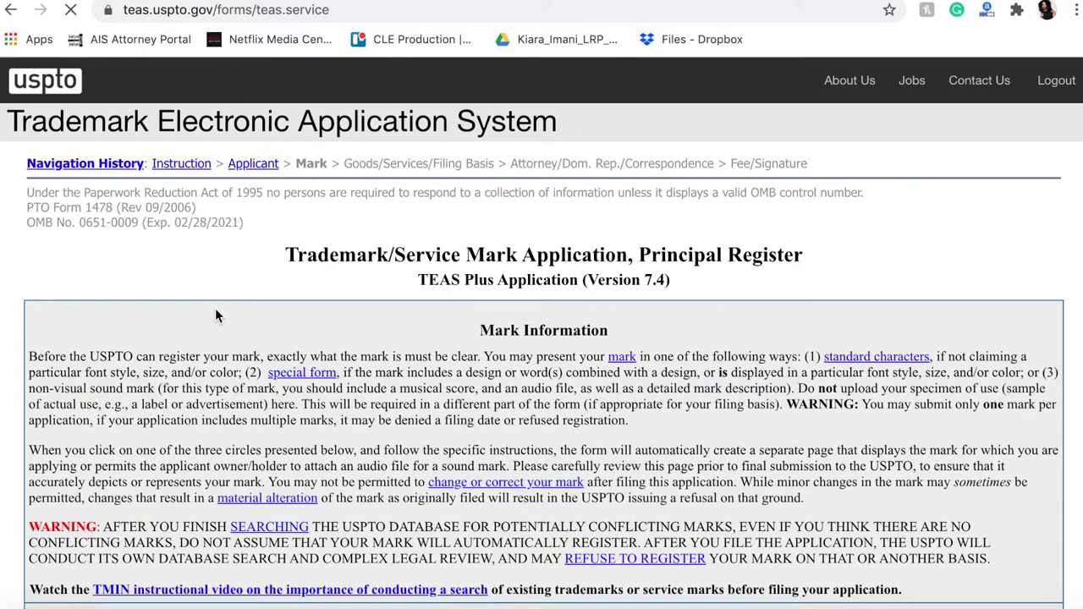
Examine the additional statement options, including disclaimer, prior registrations, translation, transliteration, wording significance, acquired distinctiveness, individual consent and concurrent use.
scroll(279, 425, "down", 5)
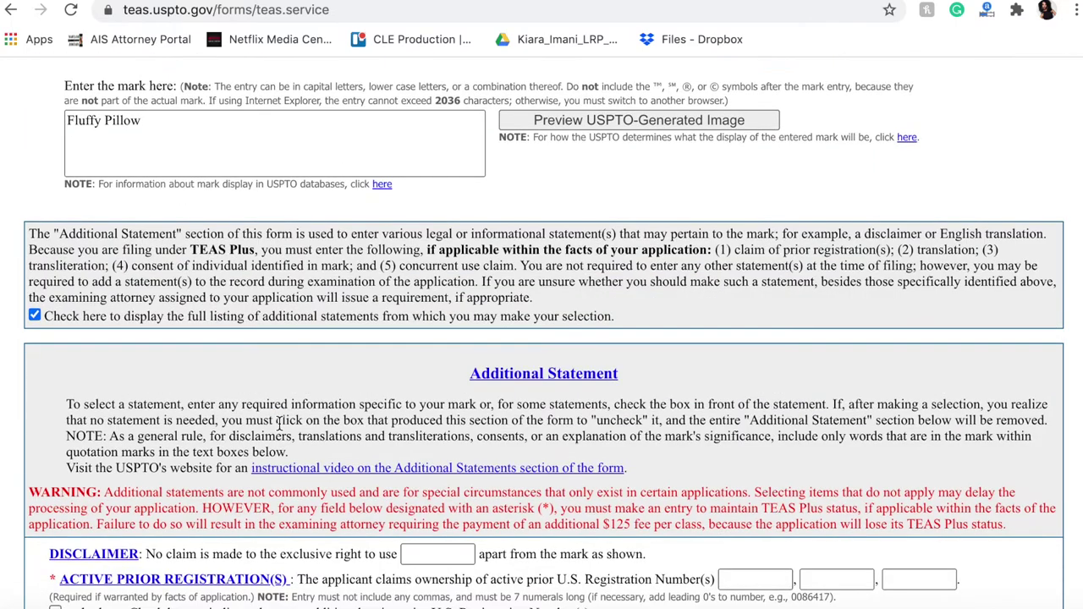
scroll(280, 425, "down", 4)
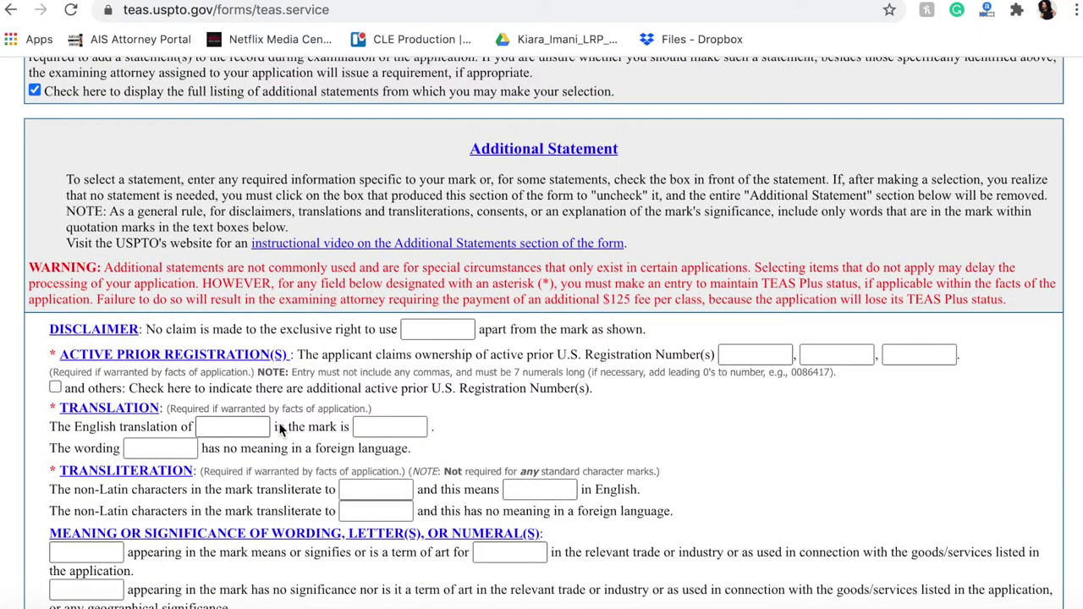
scroll(281, 430, "up", 2)
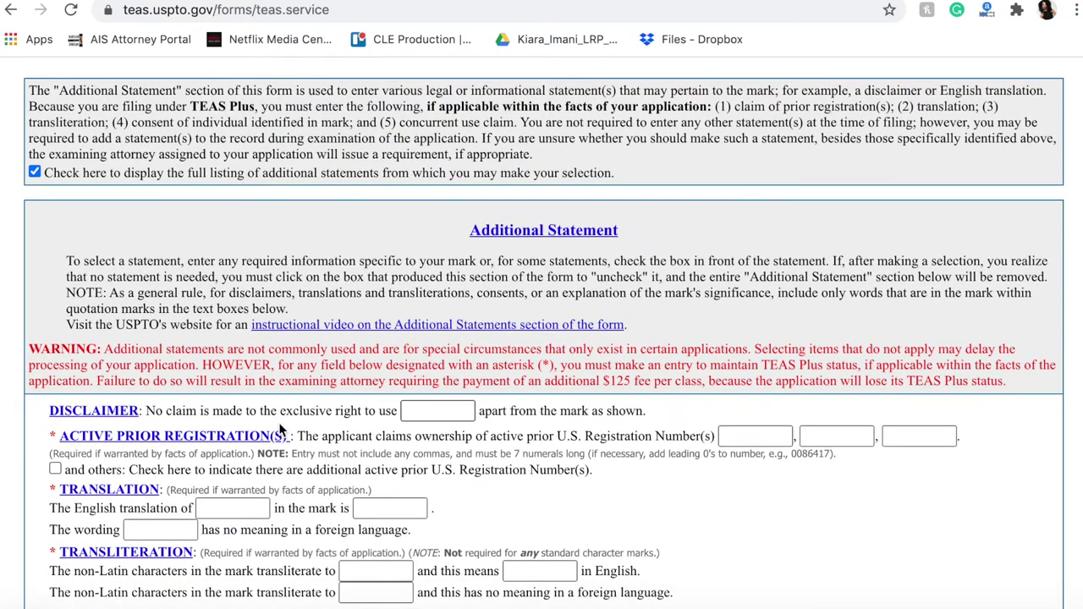
scroll(279, 427, "down", 4)
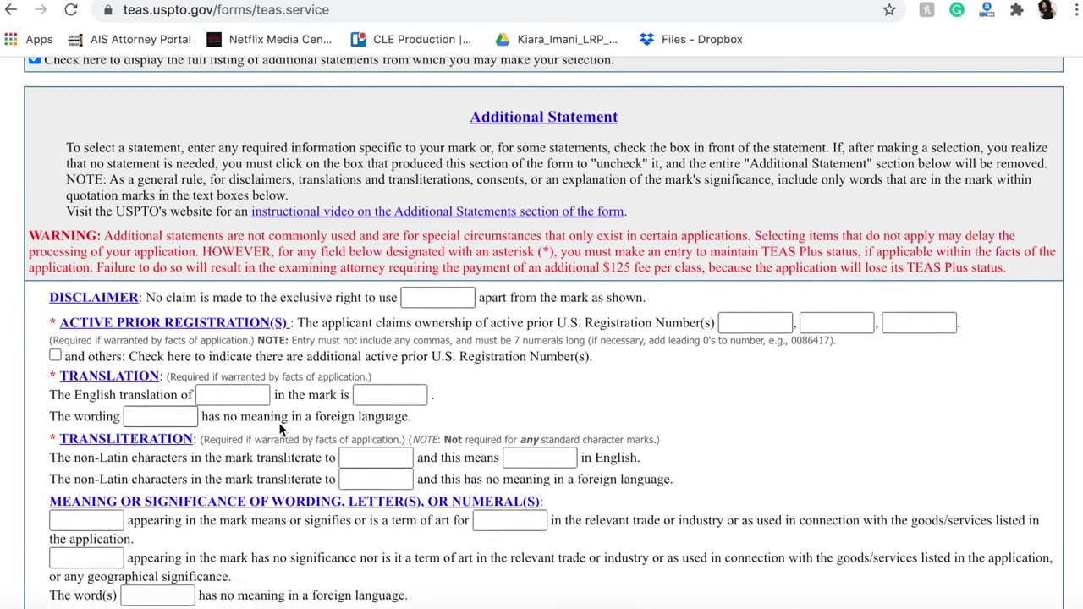
scroll(279, 423, "down", 2)
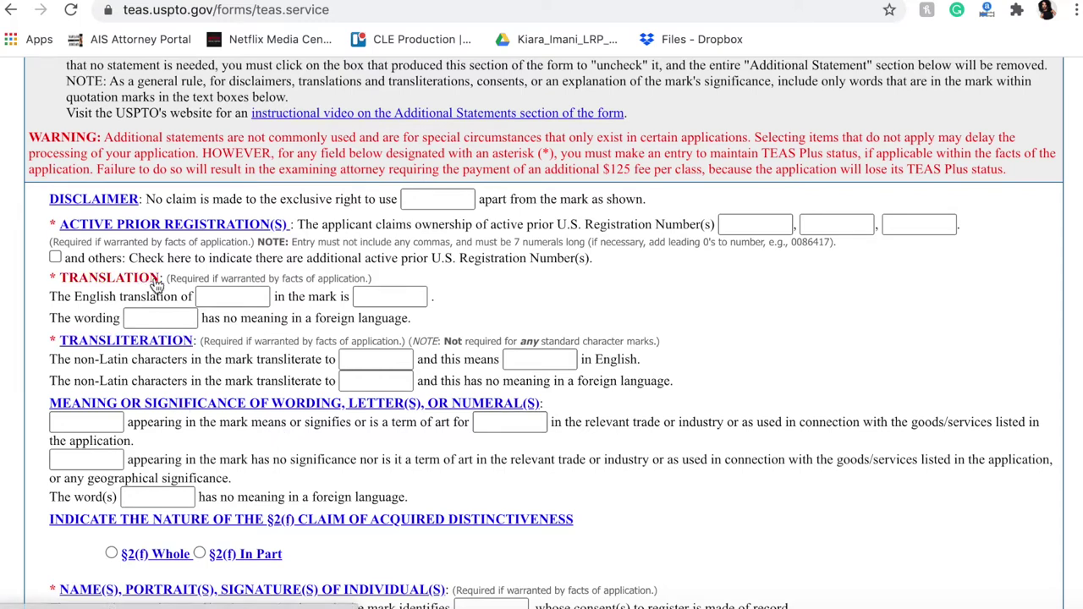
scroll(170, 355, "down", 1)
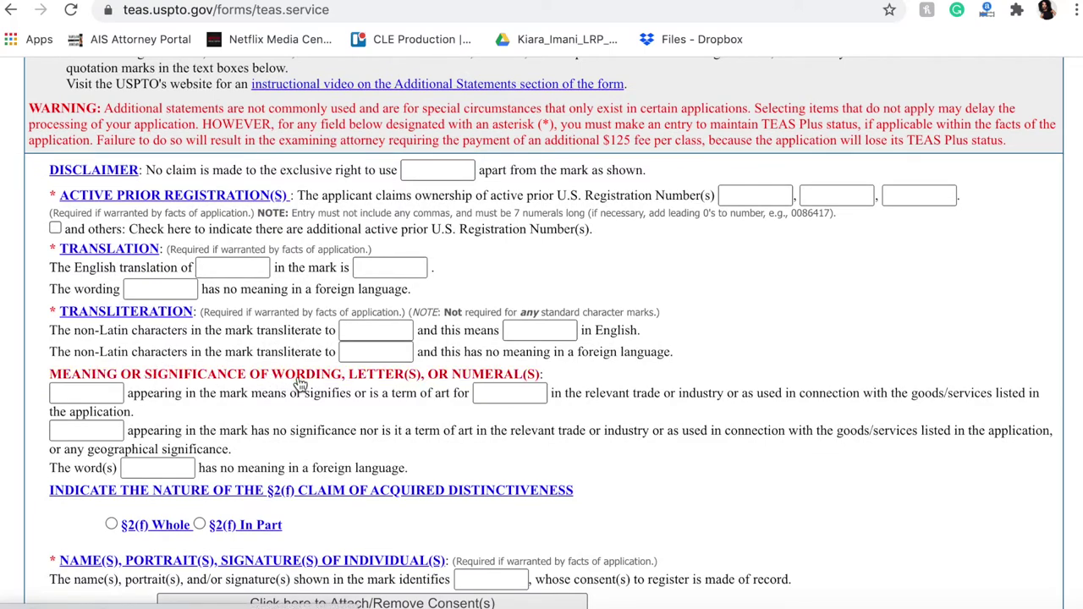
scroll(307, 384, "down", 1)
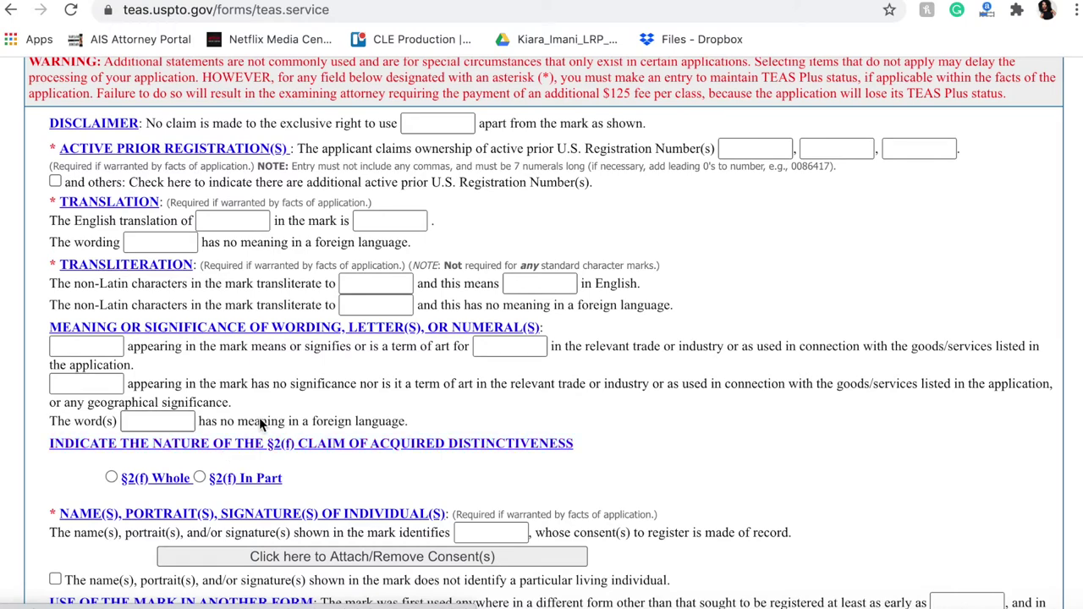
scroll(259, 417, "down", 2)
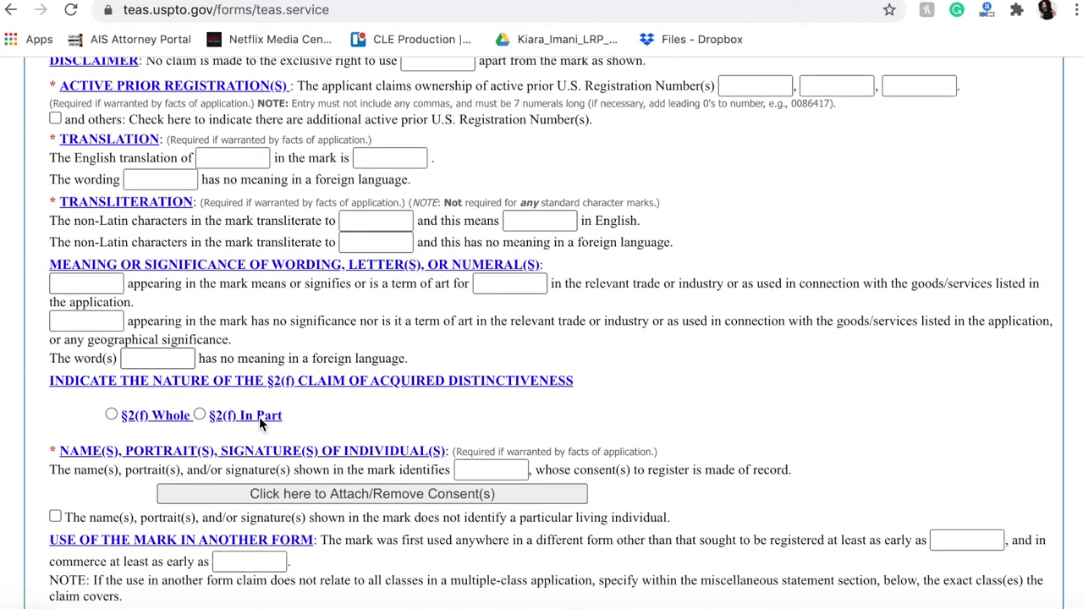
scroll(259, 417, "down", 3)
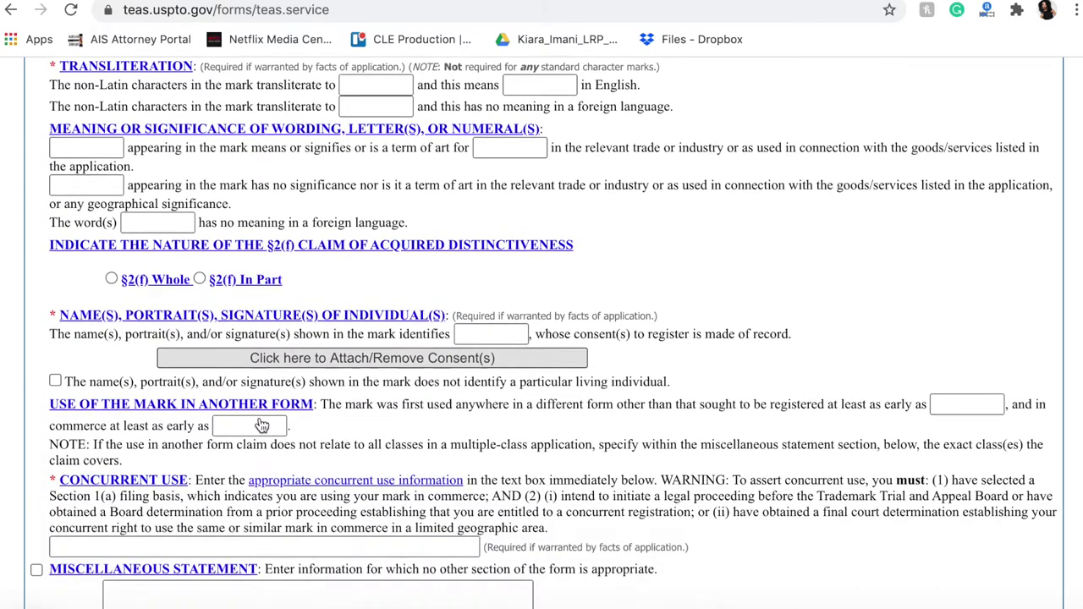
scroll(262, 426, "down", 2)
scroll(262, 425, "up", 1)
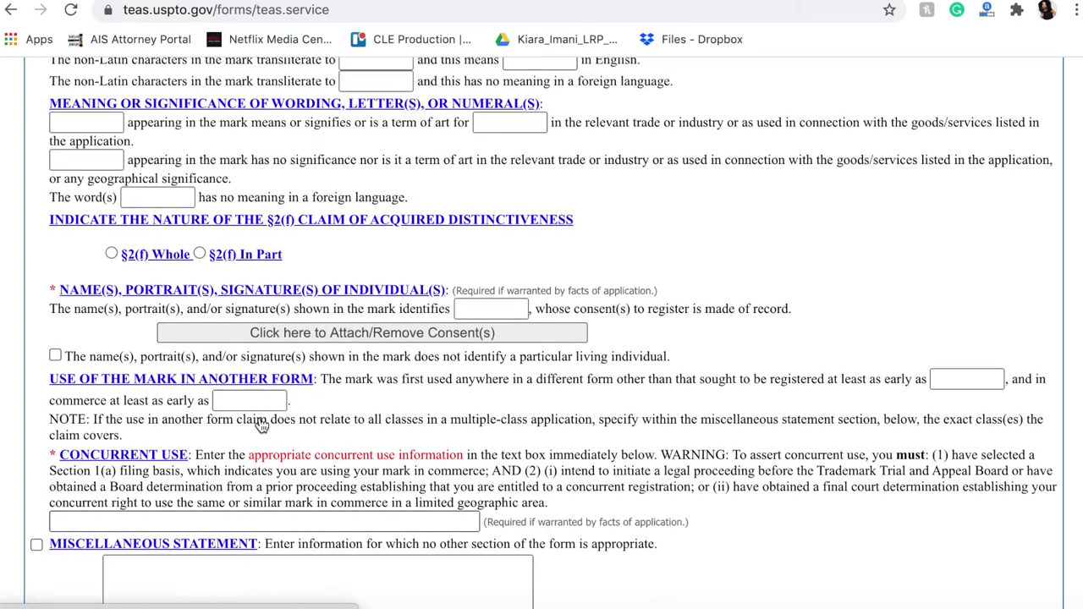
scroll(262, 425, "up", 8)
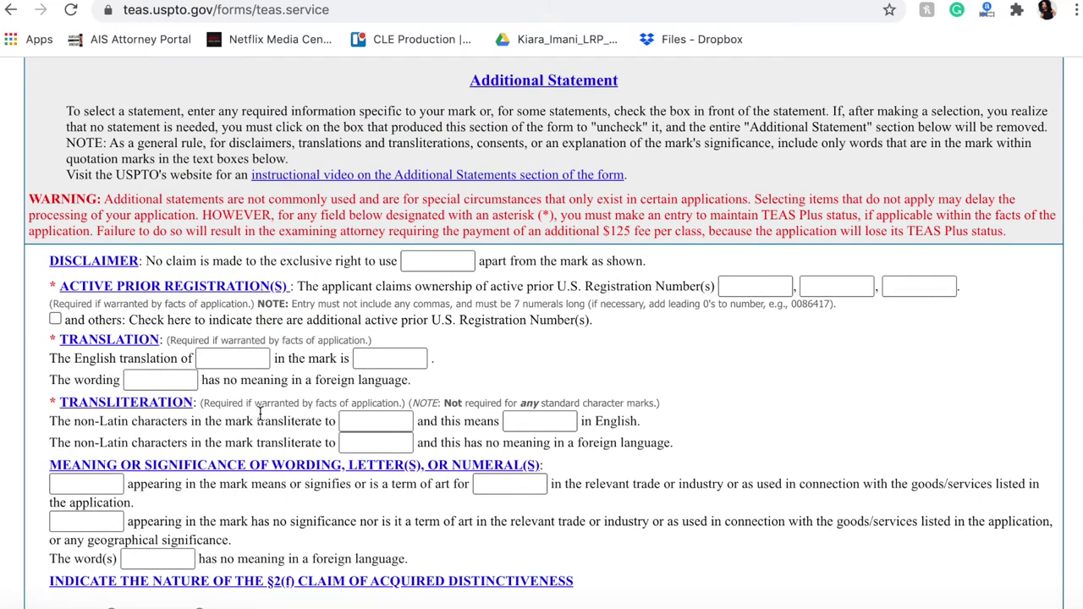
scroll(244, 434, "down", 1)
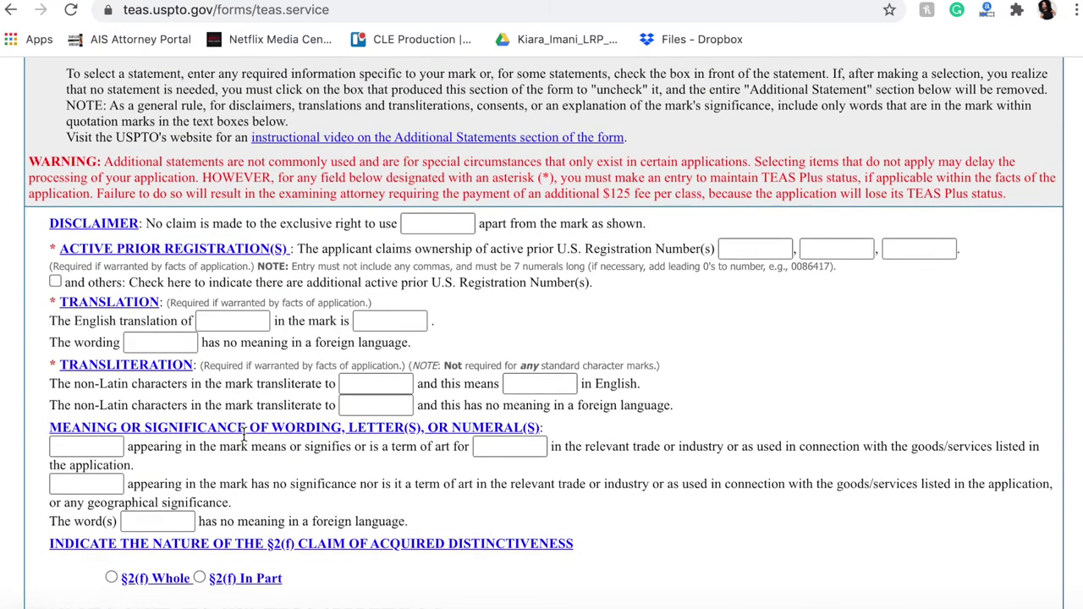
scroll(292, 349, "up", 2)
scroll(292, 350, "up", 7)
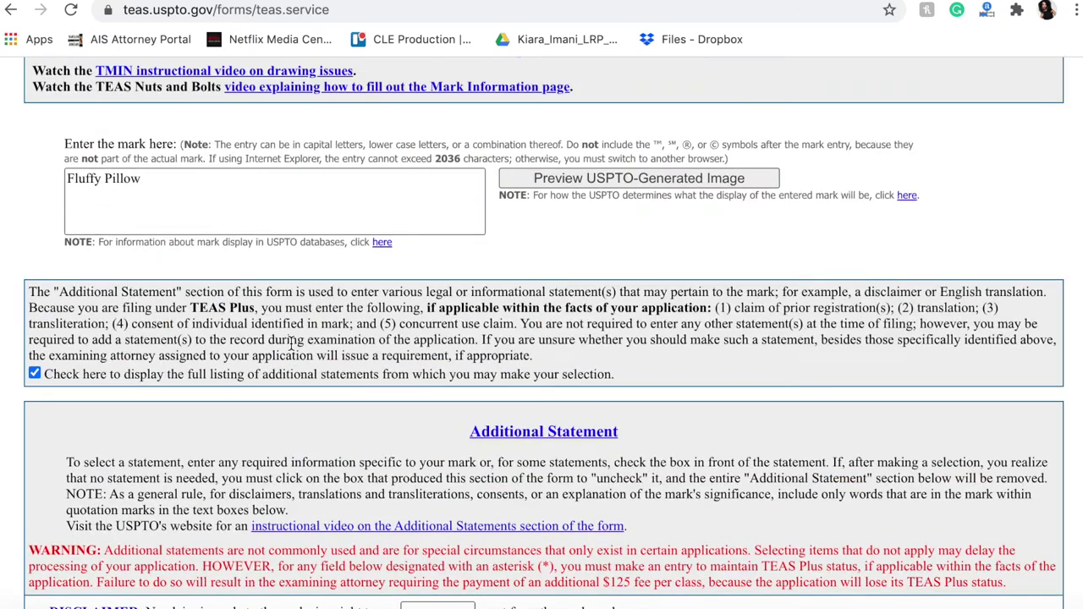
Hide the additional statements listing and continue to the Goods/Services information page.
left_click(34, 374)
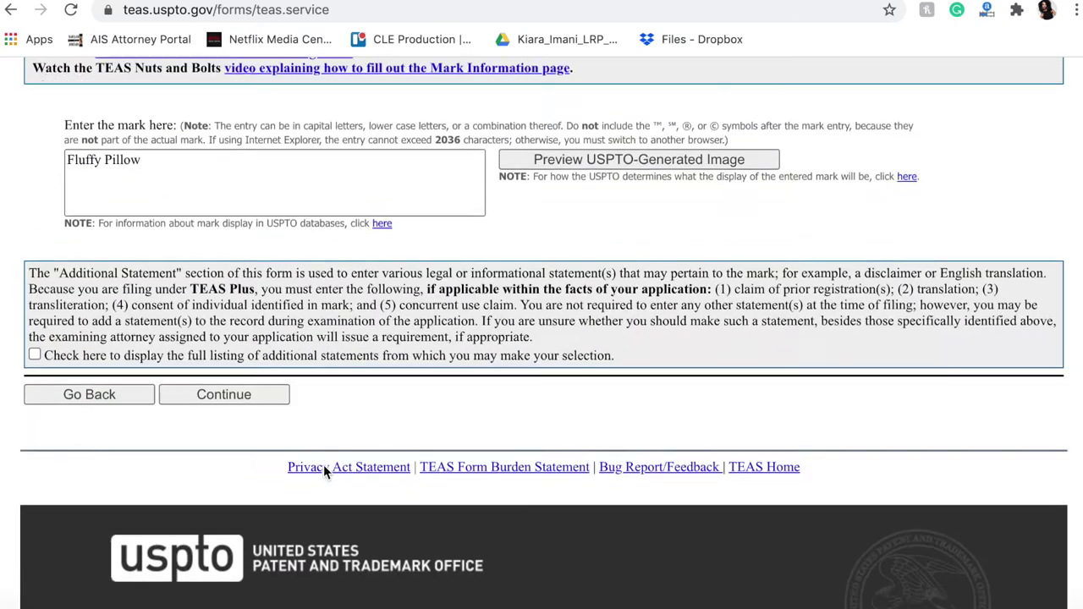
scroll(323, 465, "down", 3)
scroll(323, 464, "up", 2)
left_click(254, 362)
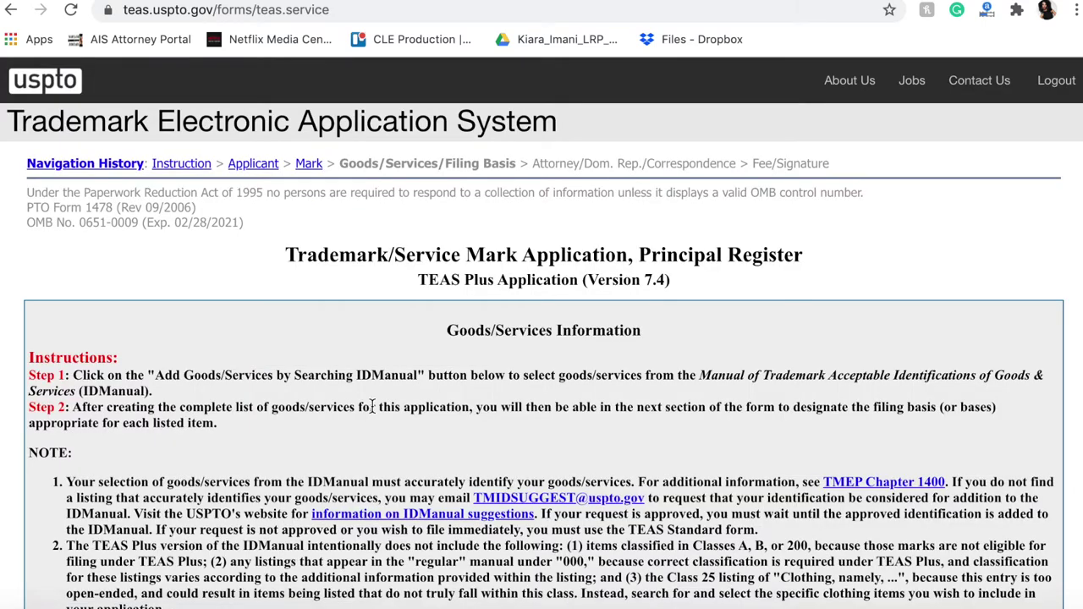
scroll(372, 407, "down", 1)
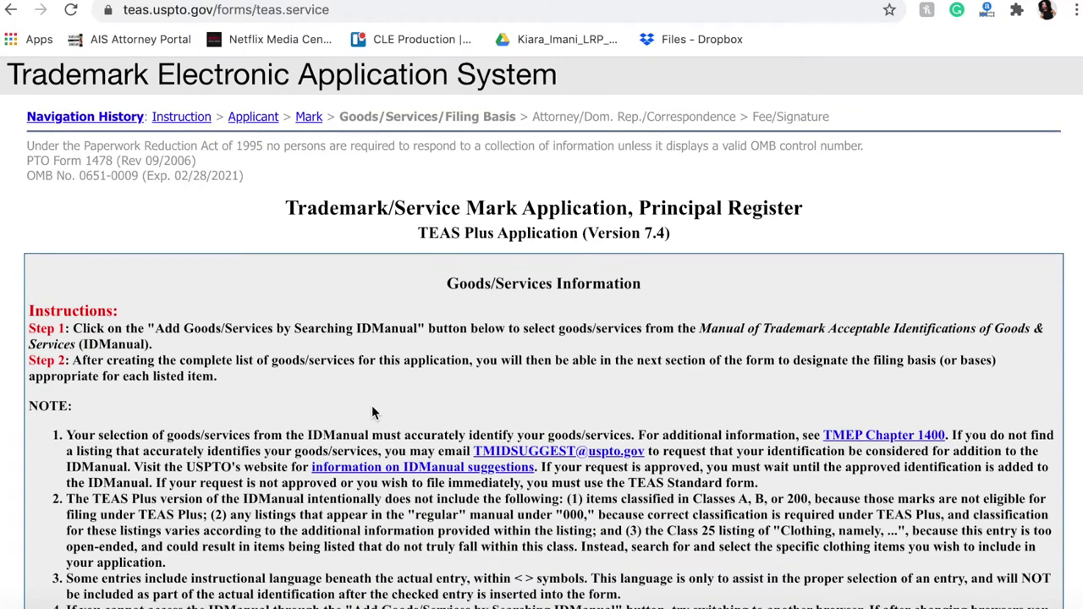
Review the Goods/Services instructions and start adding goods/services to the application.
scroll(372, 408, "down", 1)
scroll(372, 410, "down", 4)
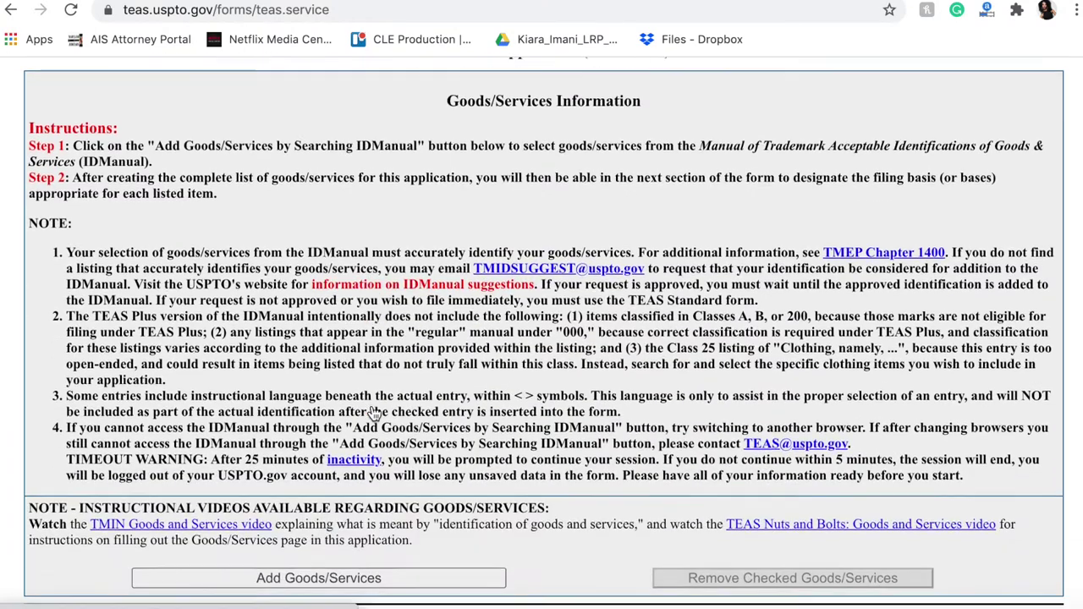
scroll(373, 413, "down", 2)
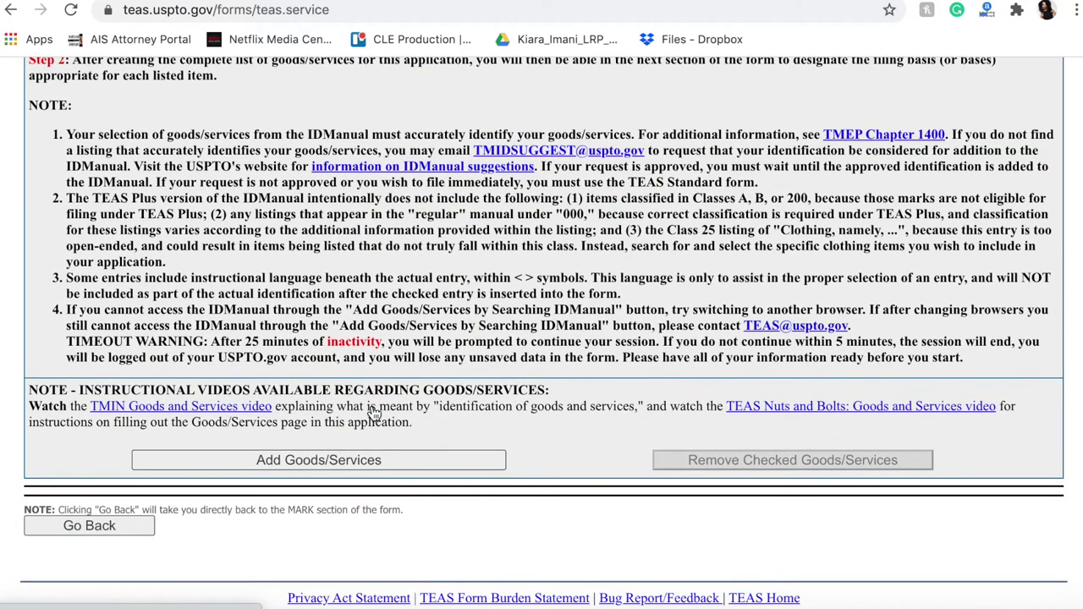
scroll(372, 406, "up", 1)
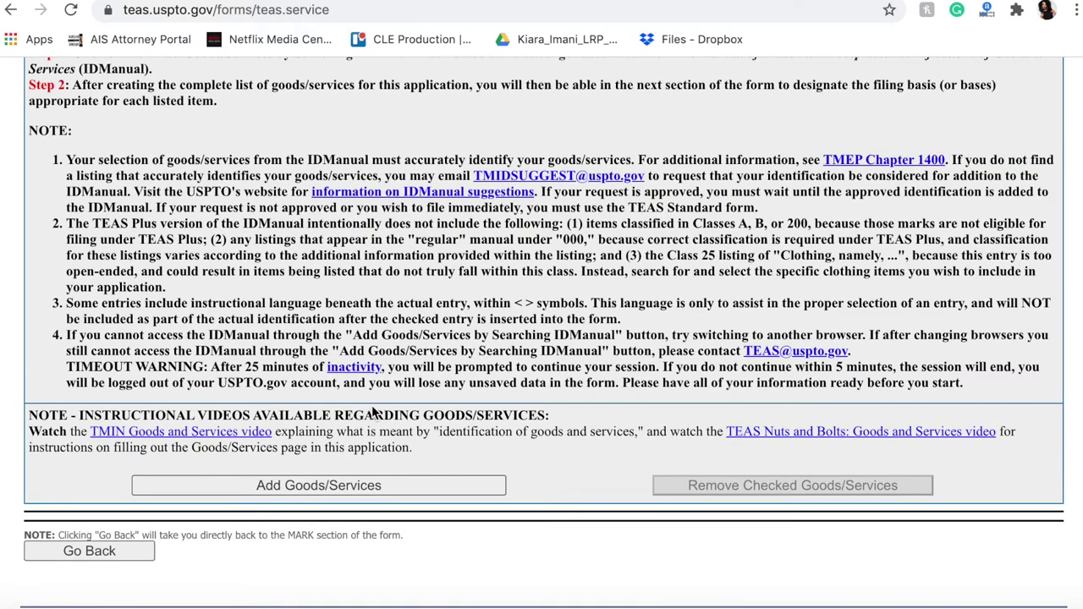
scroll(372, 408, "down", 2)
left_click(337, 414)
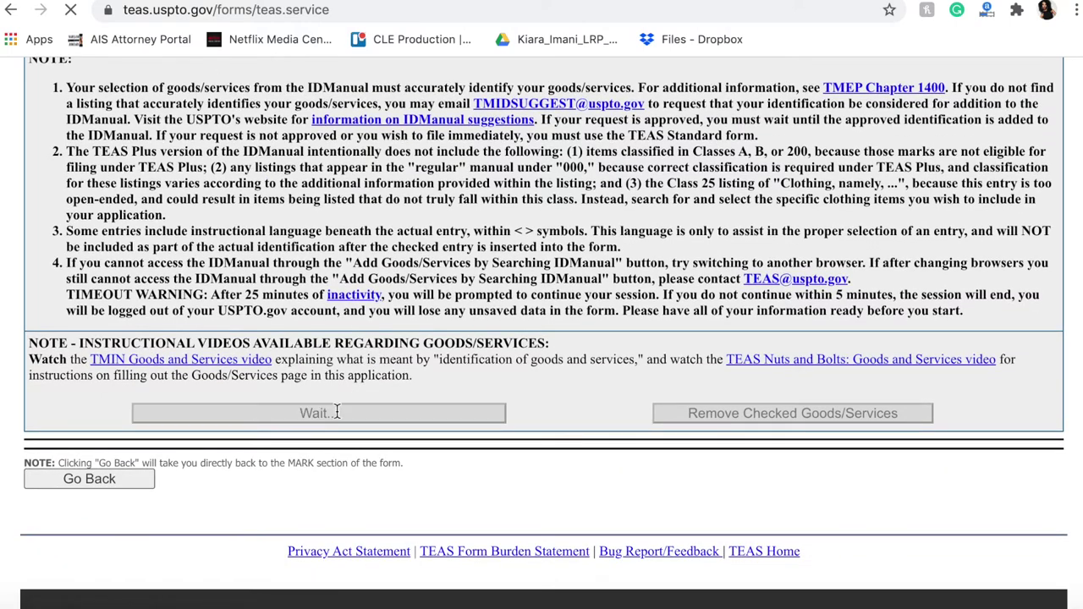
Read the ID Manual search instructions and search the goods/services entries for "lamp".
scroll(337, 410, "down", 3)
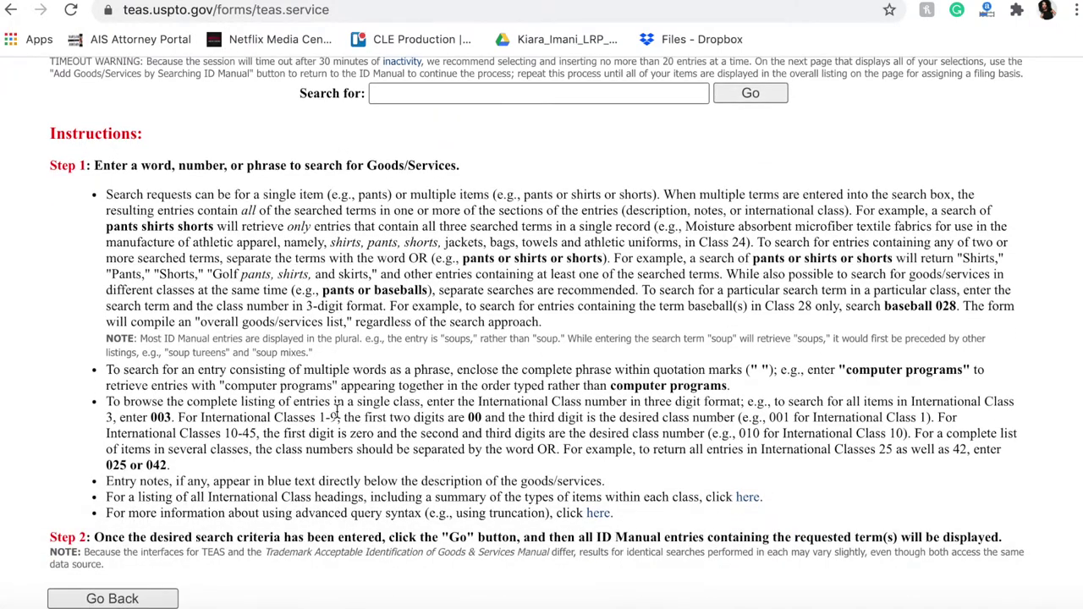
scroll(337, 411, "down", 2)
scroll(336, 410, "up", 5)
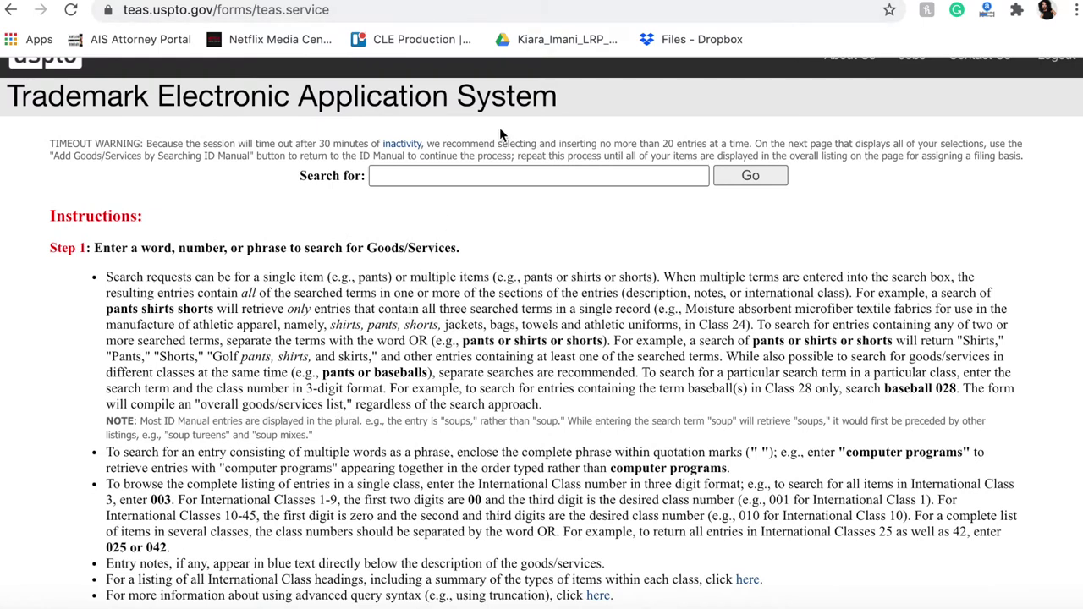
left_click(469, 174)
type("lam")
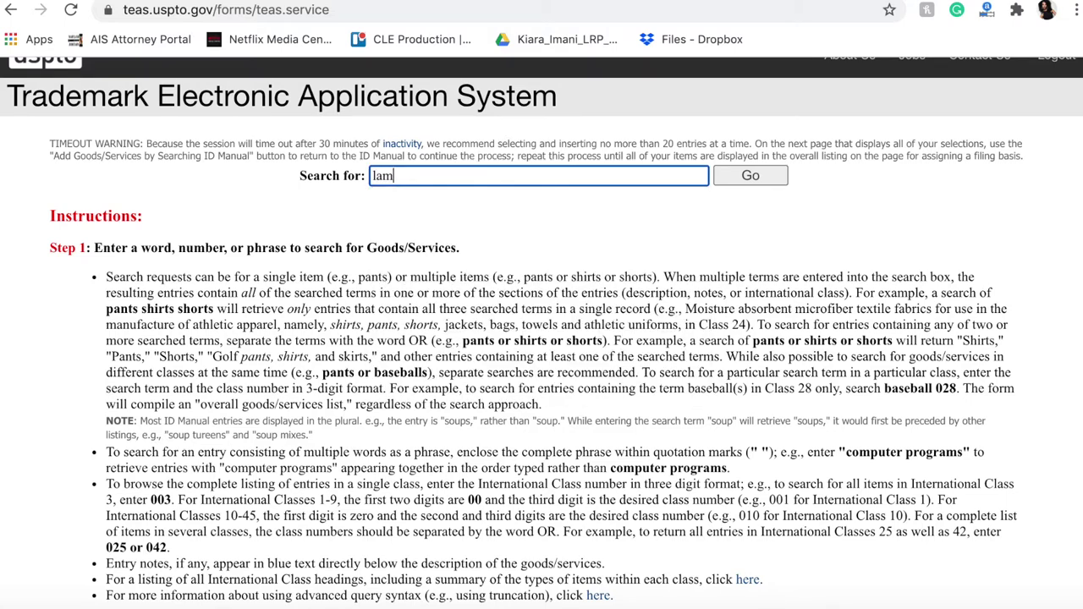
type("p")
left_click(753, 178)
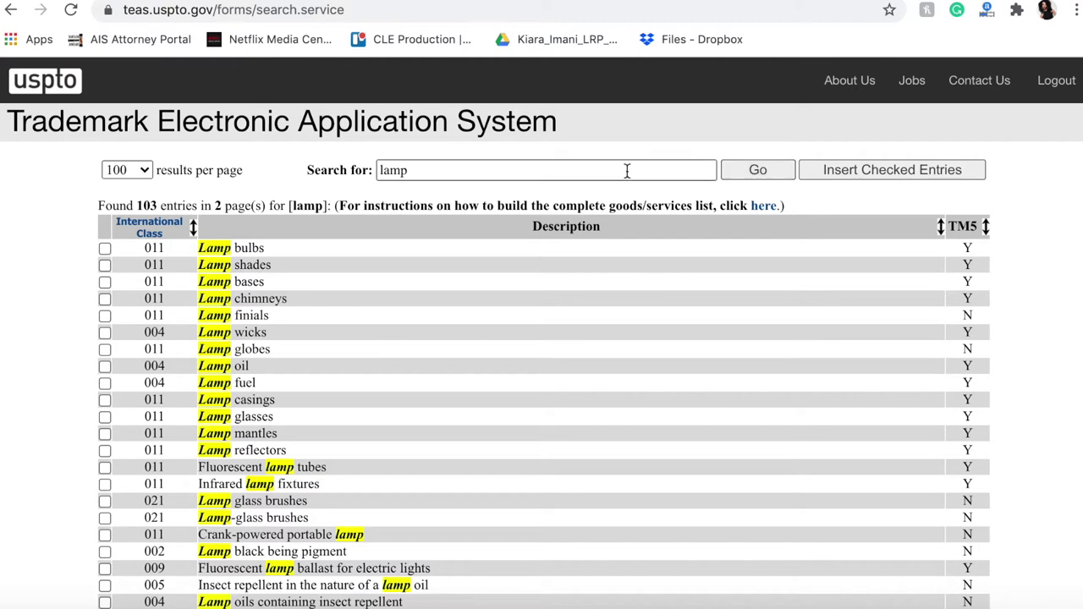
Compare the international classes of the lamp entries with LegalZoom's trademark class list, checking Class 11, and return to the search results.
scroll(241, 311, "down", 1)
scroll(241, 310, "down", 1)
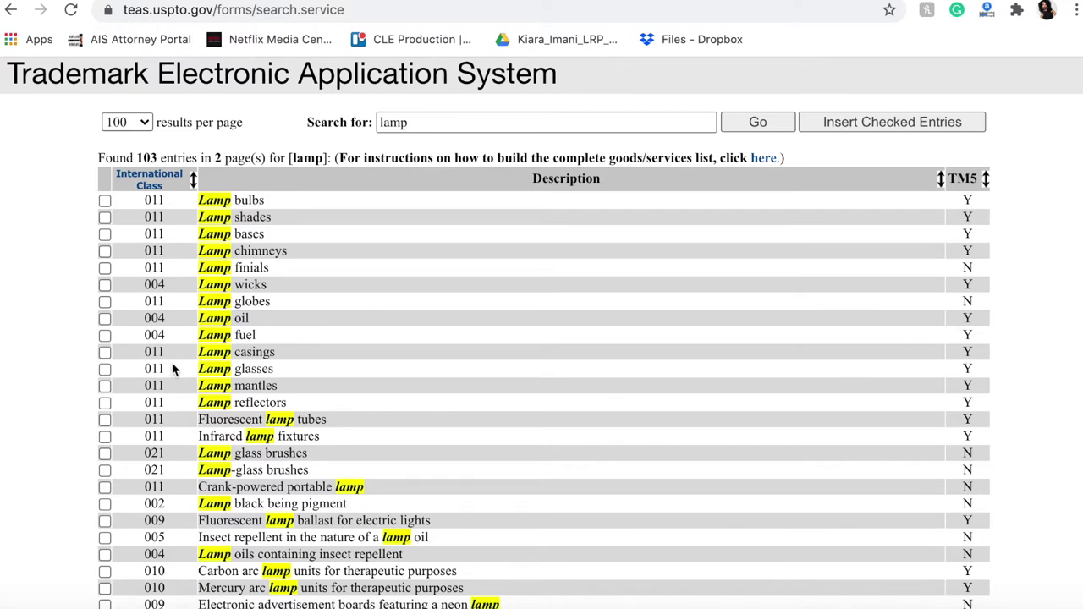
scroll(160, 396, "down", 2)
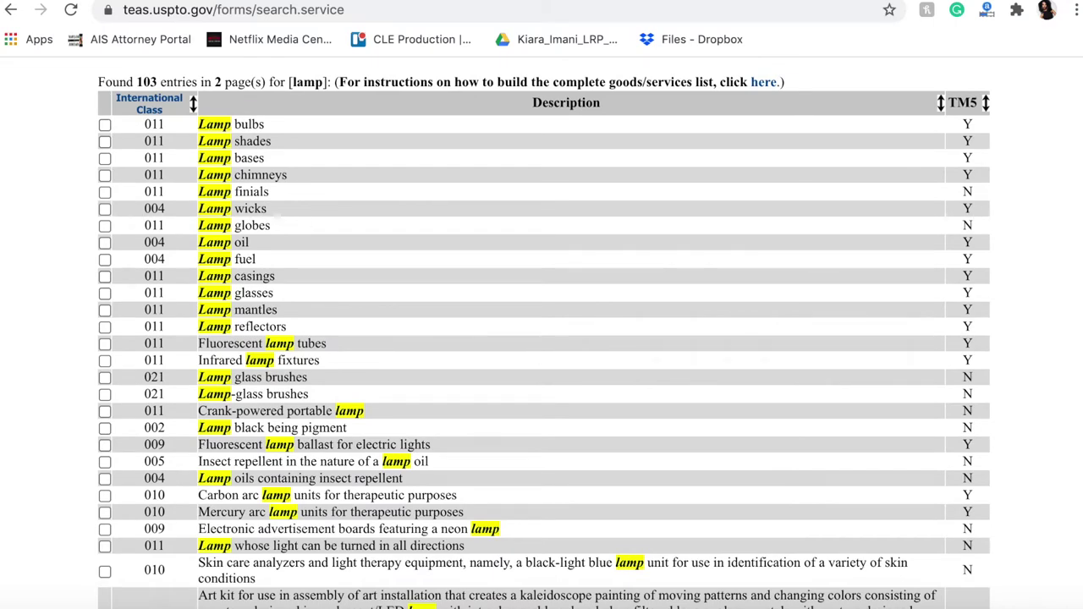
key("ctrl+Tab")
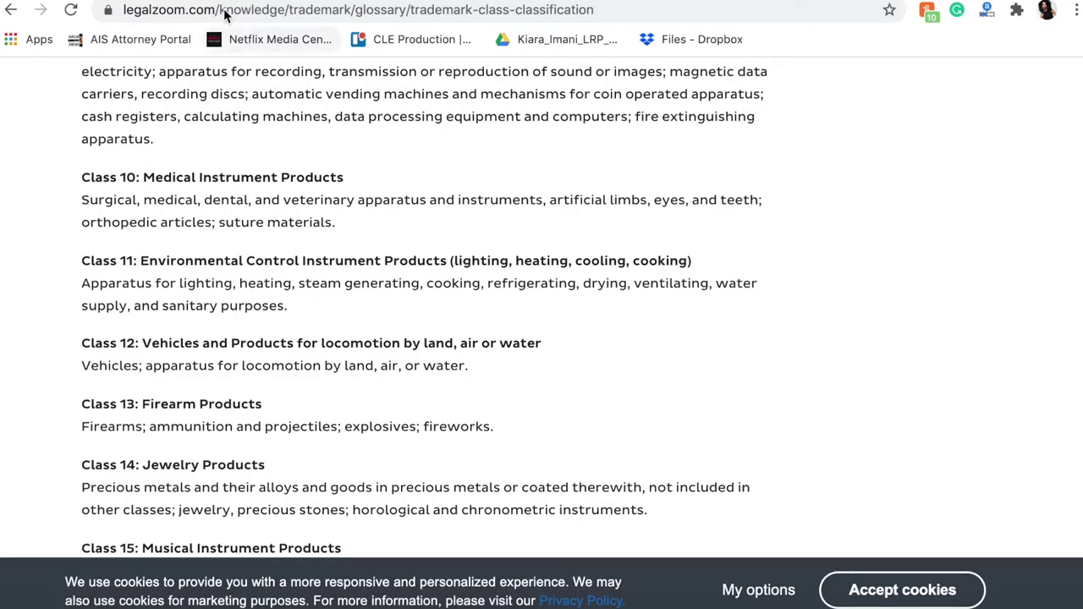
scroll(326, 198, "up", 15)
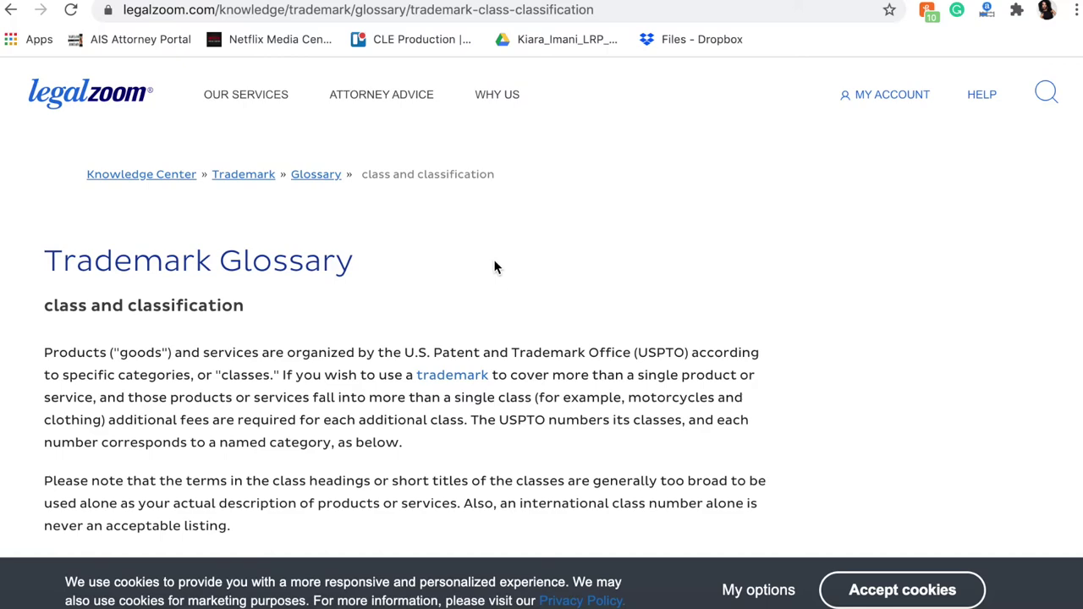
scroll(495, 266, "down", 3)
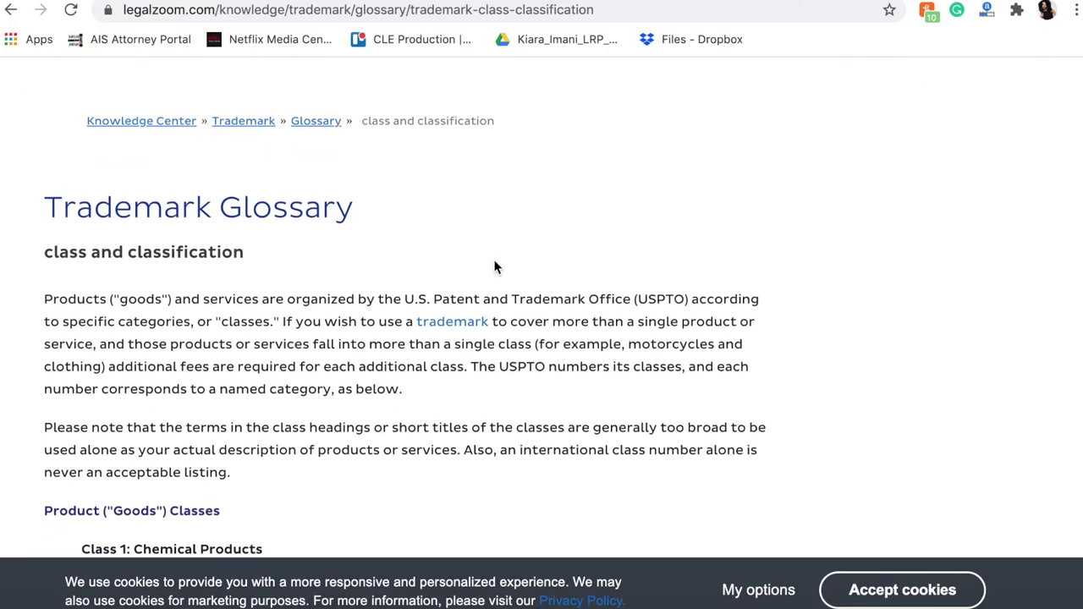
scroll(495, 265, "down", 3)
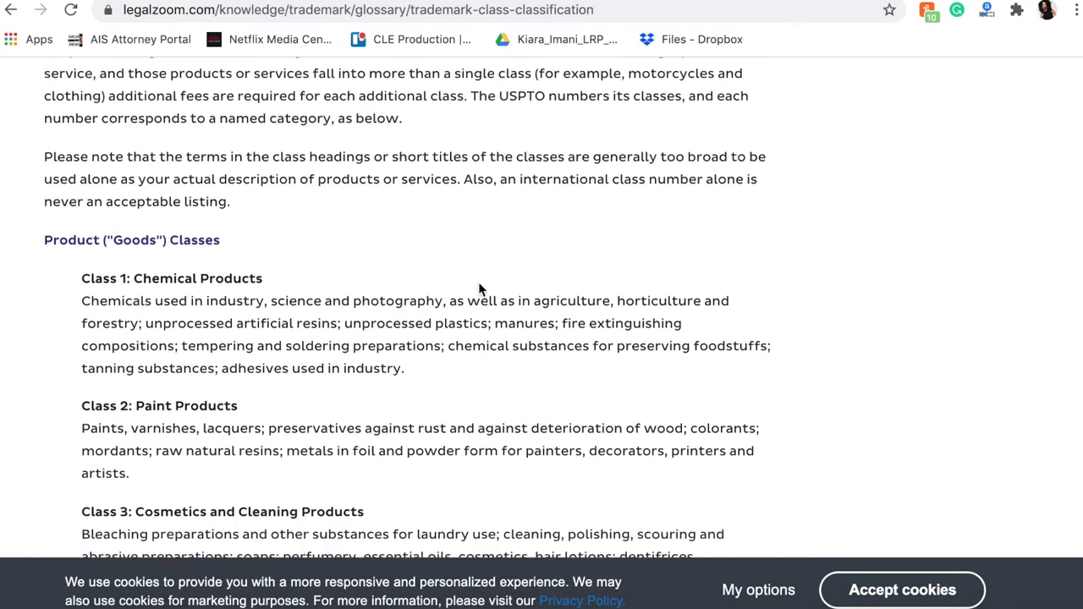
scroll(216, 417, "down", 10)
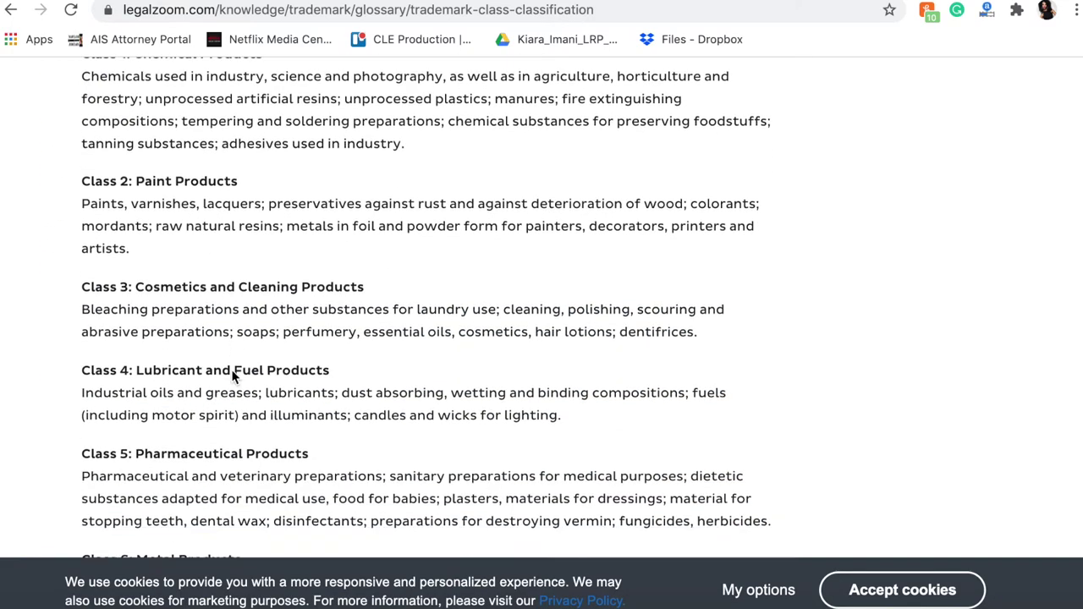
scroll(232, 375, "down", 5)
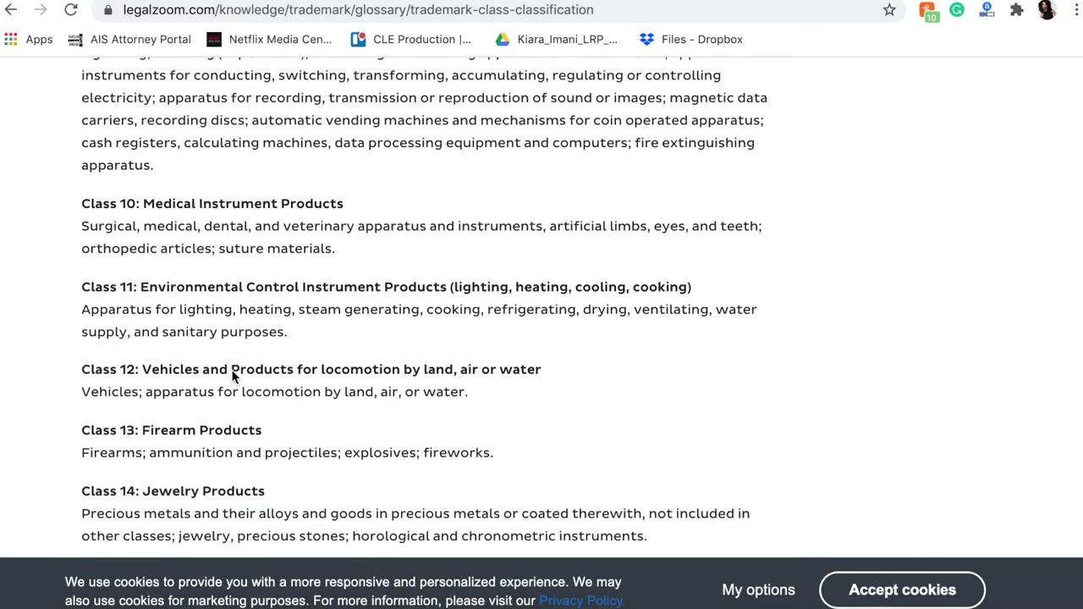
scroll(233, 371, "down", 1)
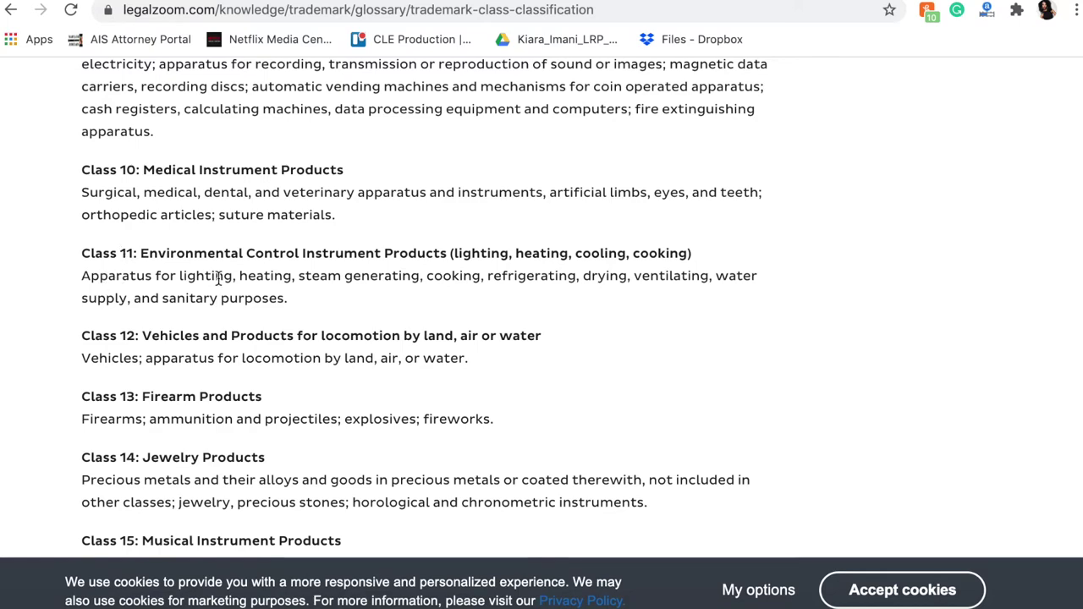
left_click(625, 1)
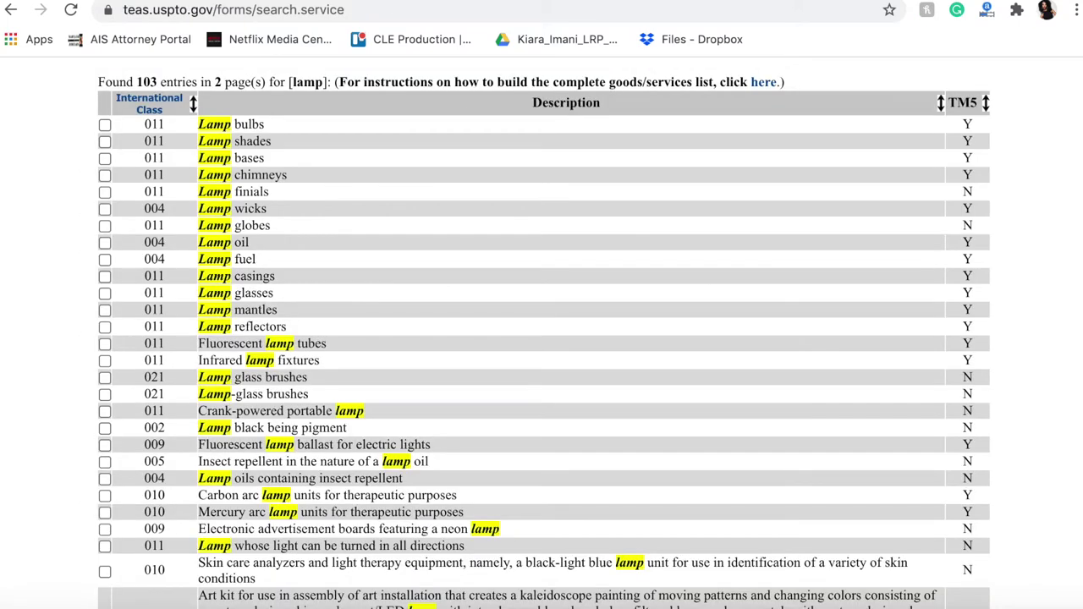
Select the Class 011 entries for lamp shades, lamp bases, lamp chimneys and lamp globes, leaving the Class 004 lamp wicks entry unselected.
scroll(426, 128, "up", 1)
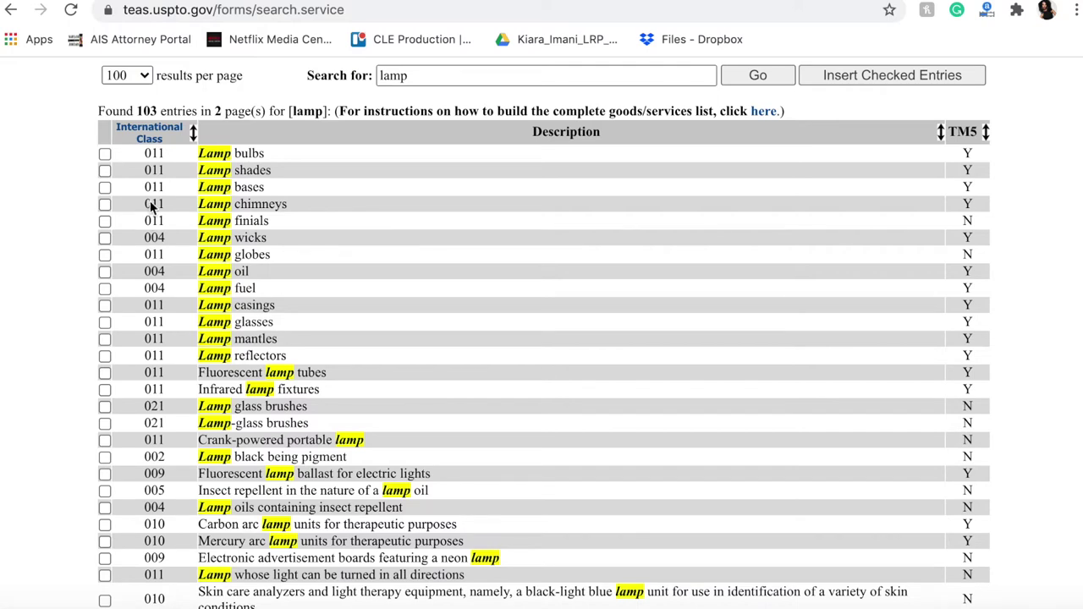
scroll(150, 206, "down", 3)
scroll(150, 206, "down", 3)
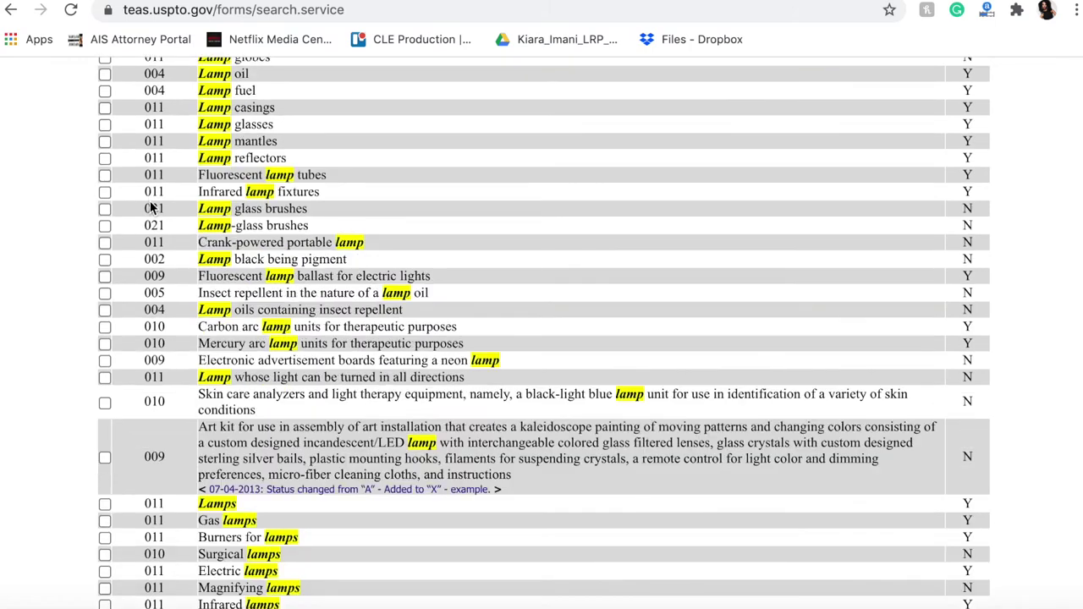
scroll(150, 205, "down", 5)
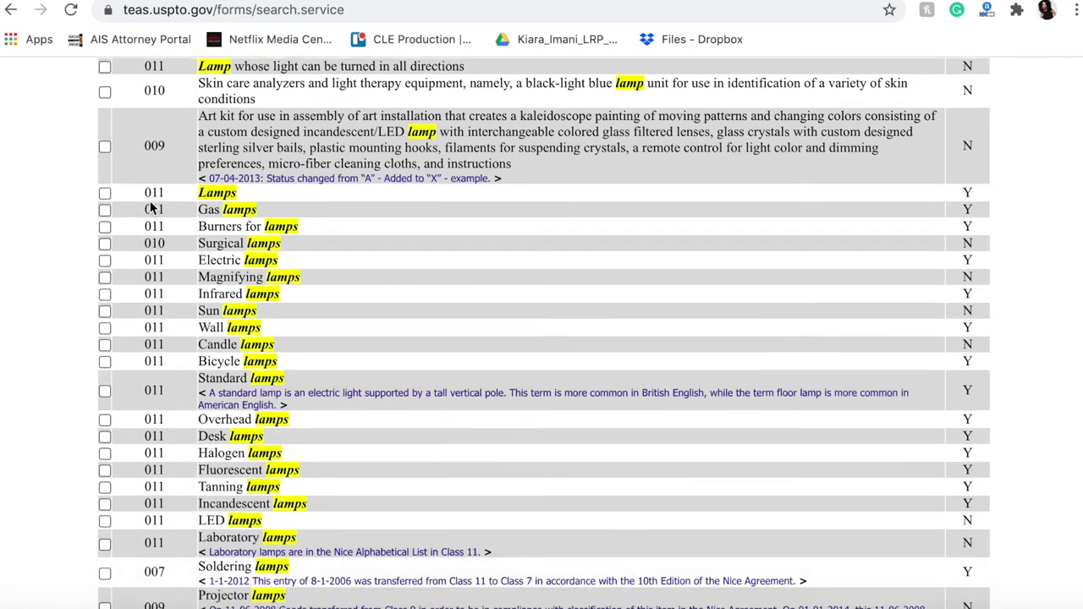
scroll(150, 200, "up", 10)
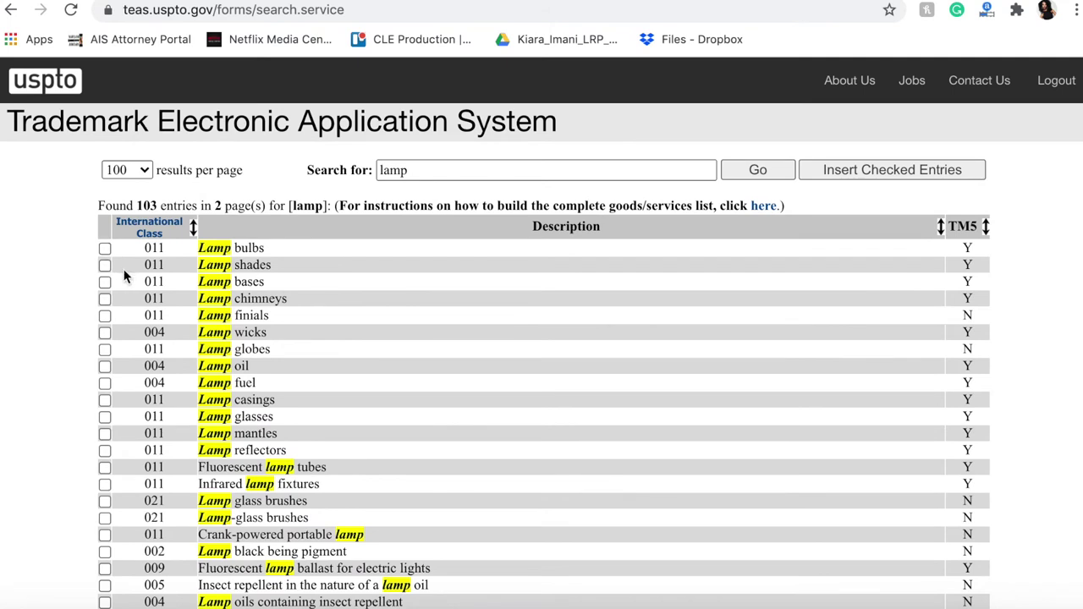
left_click(104, 265)
left_click(105, 282)
left_click(105, 299)
left_click(105, 332)
left_click(105, 350)
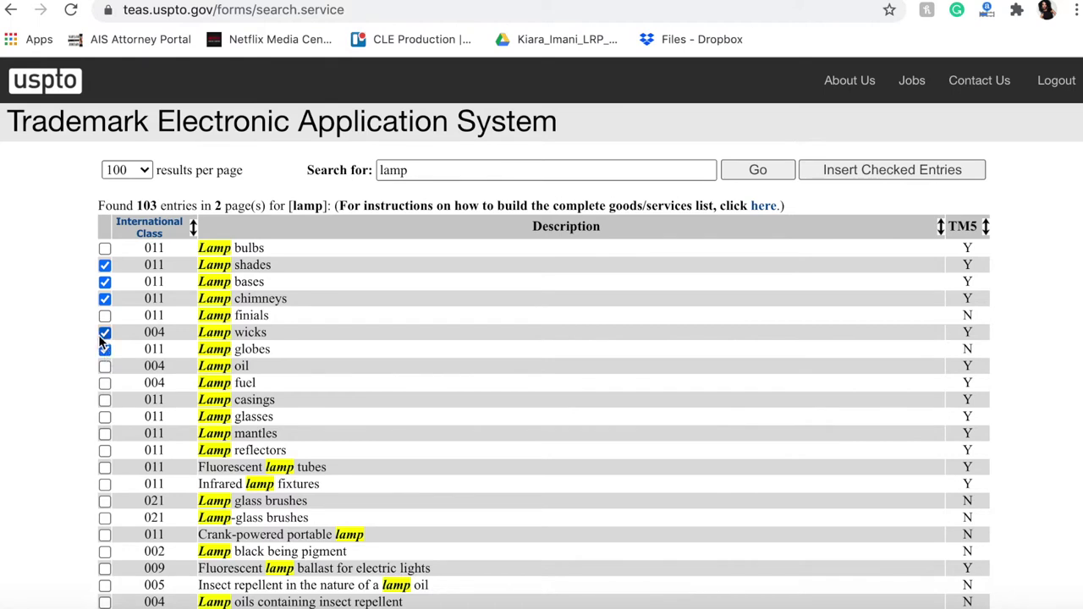
left_click(105, 333)
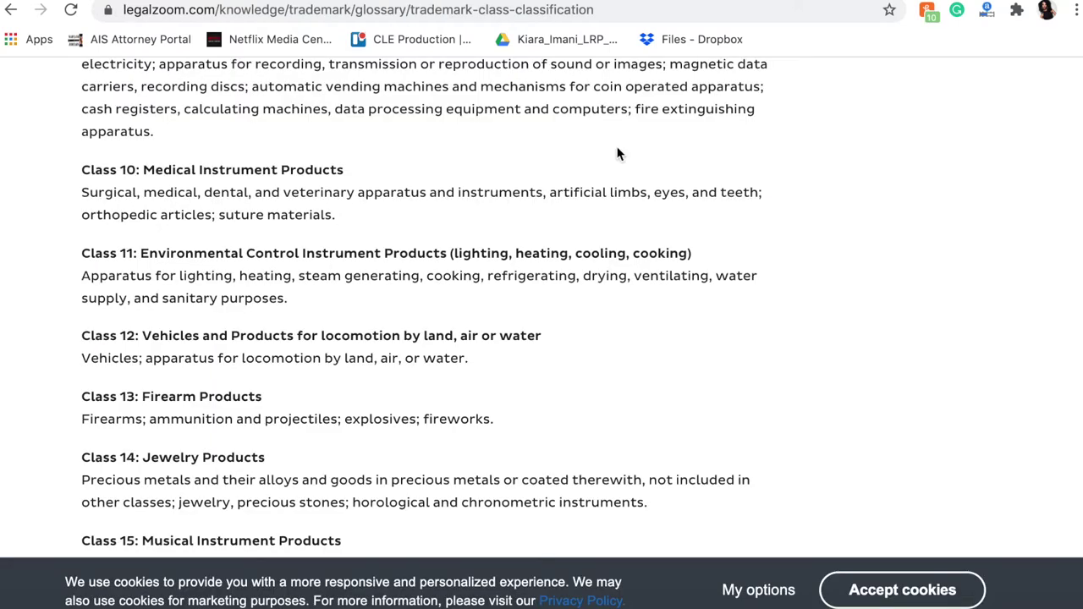
Look through Classes 11 to 23 in LegalZoom's trademark class list and return to the lamp search results.
scroll(523, 280, "down", 3)
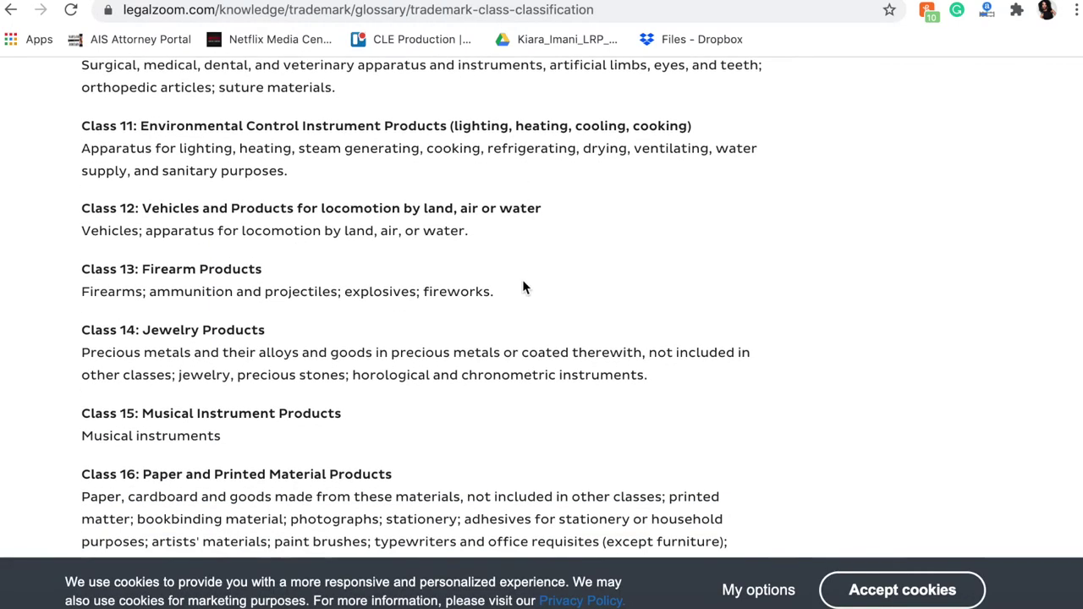
scroll(523, 288, "down", 6)
scroll(495, 328, "down", 4)
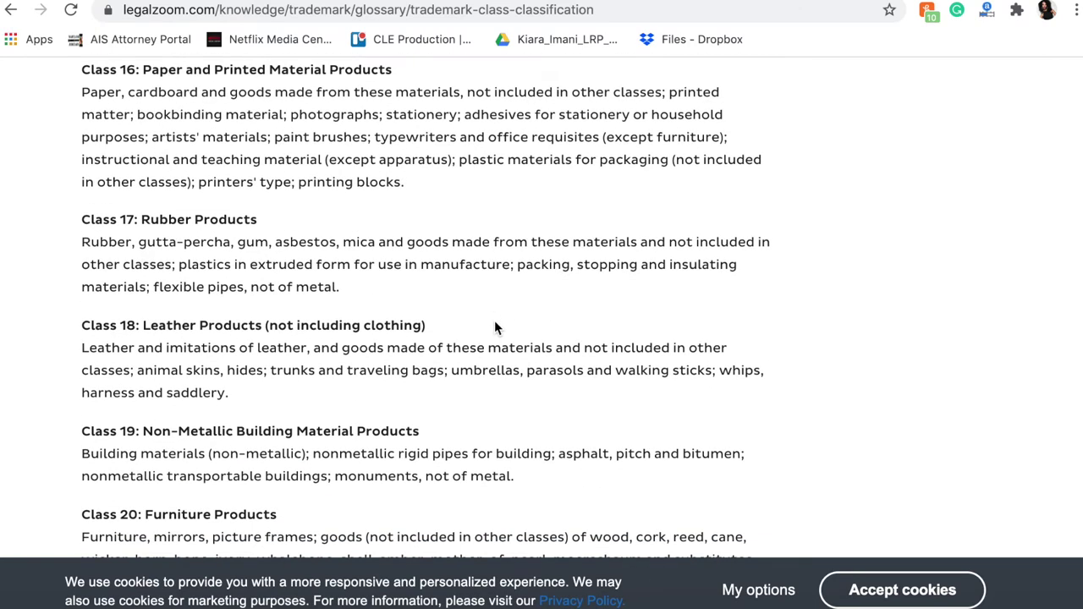
scroll(495, 327, "down", 5)
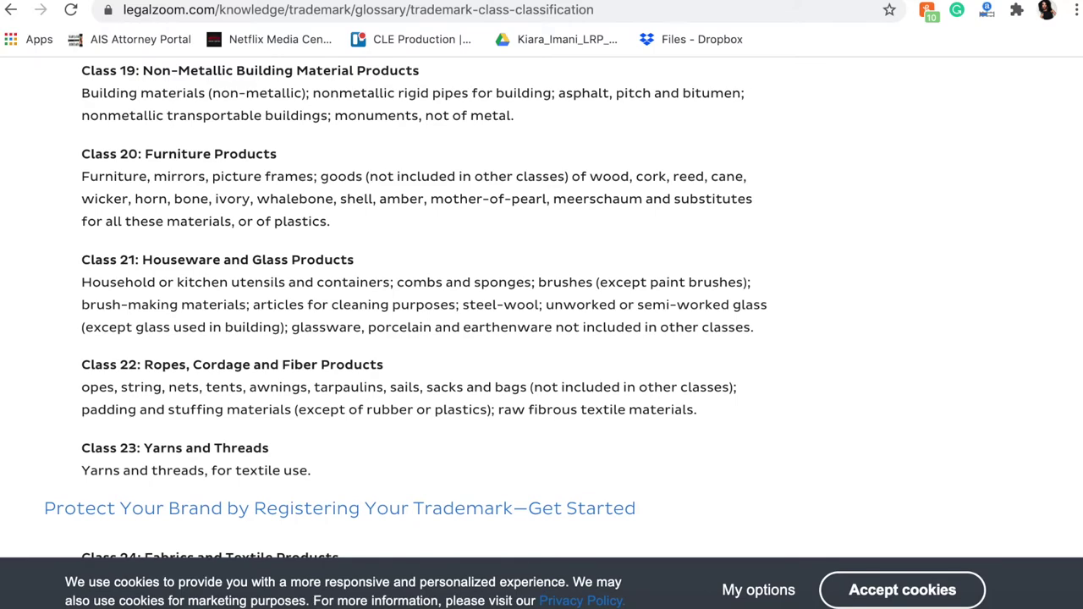
left_click(681, 0)
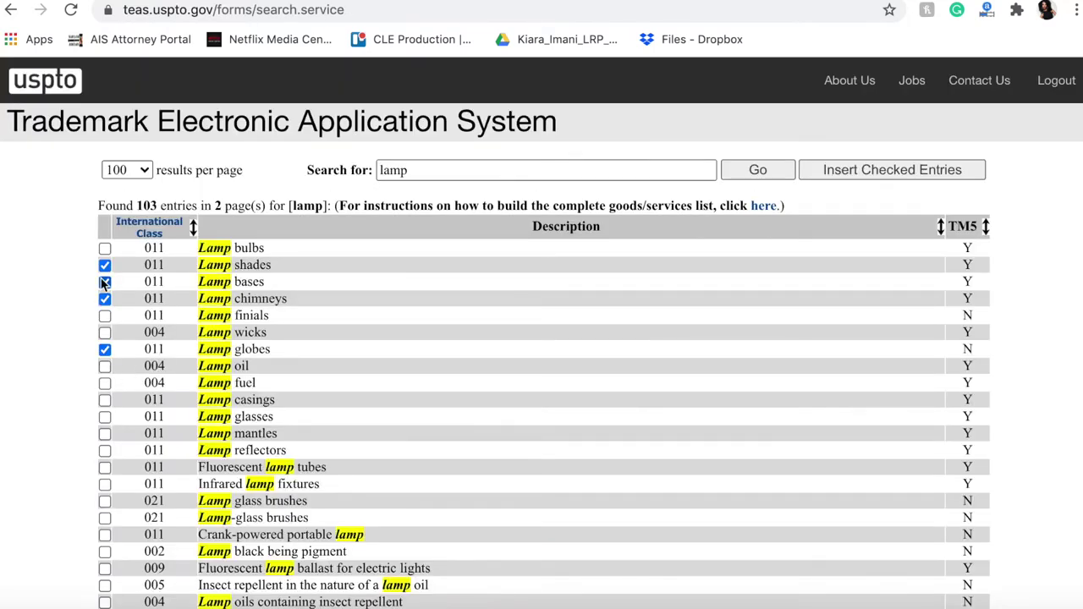
Add lamp bulbs to the selected entries and insert all checked entries into the application.
scroll(139, 283, "down", 1)
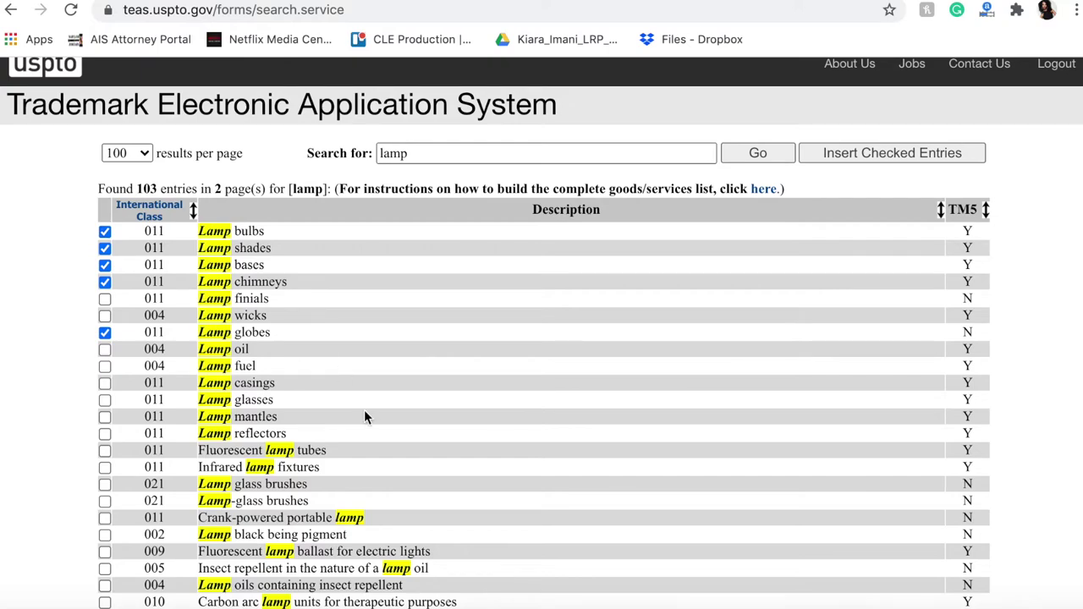
scroll(364, 418, "down", 3)
scroll(364, 418, "down", 6)
scroll(363, 409, "up", 10)
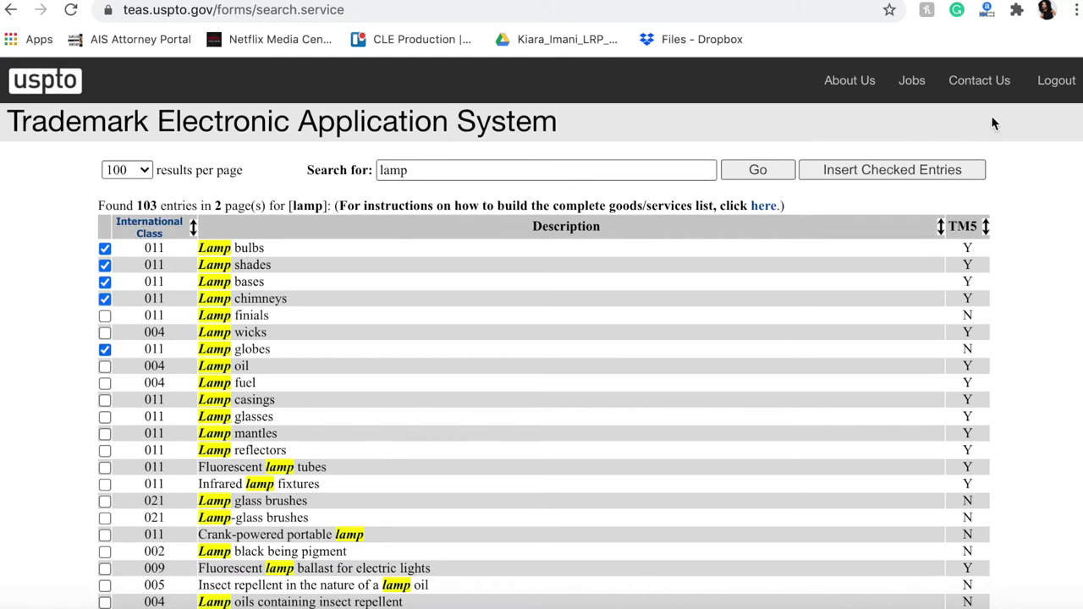
left_click(916, 172)
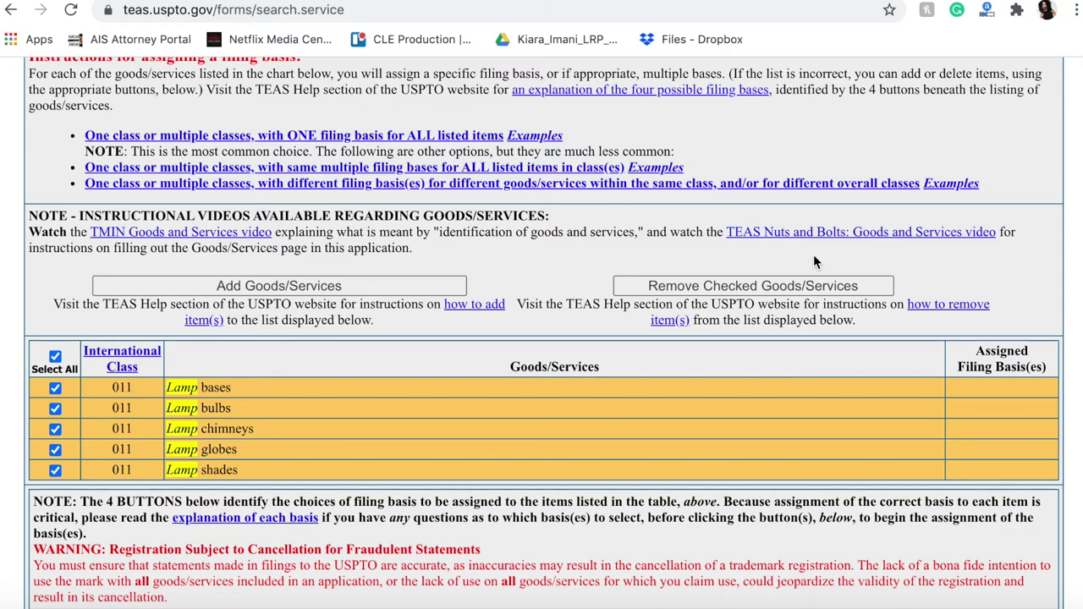
Review the inserted lamp goods and filing basis options, and try to continue without assigning a filing basis.
scroll(813, 262, "down", 3)
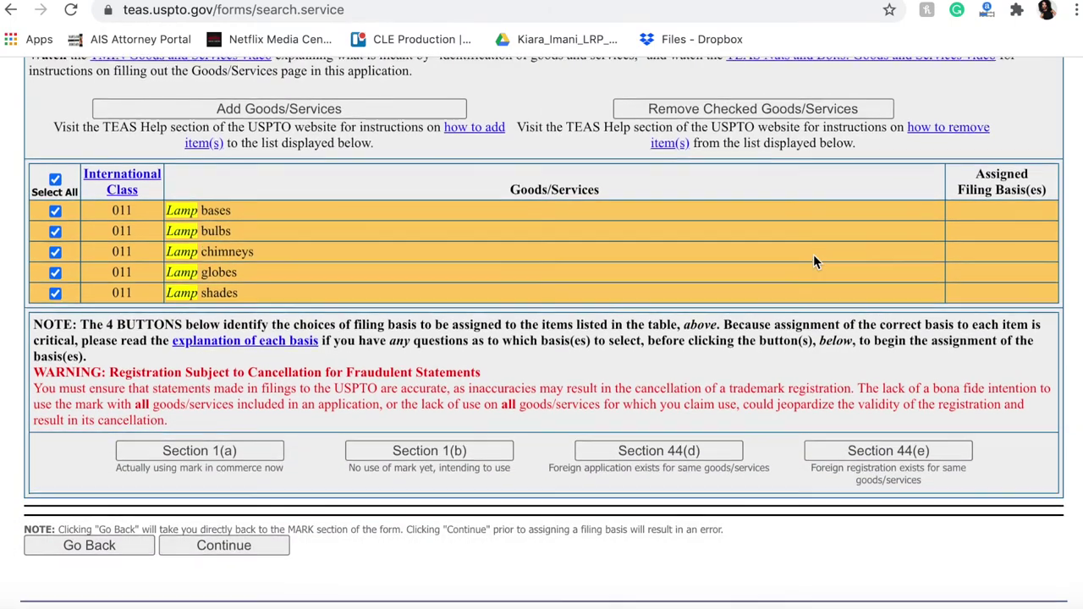
scroll(813, 263, "up", 4)
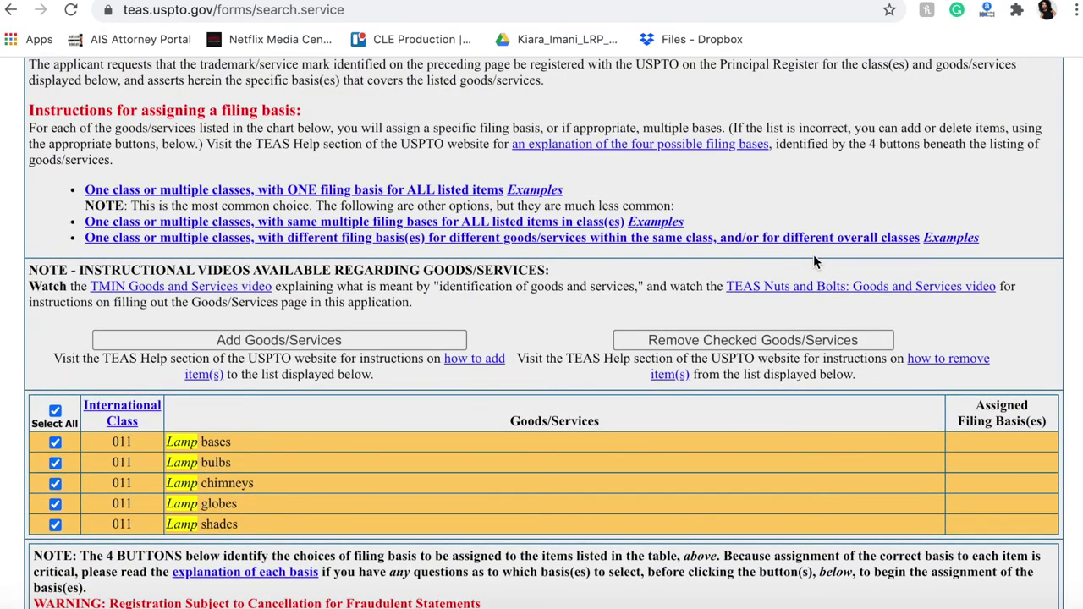
scroll(815, 259, "down", 4)
left_click(247, 453)
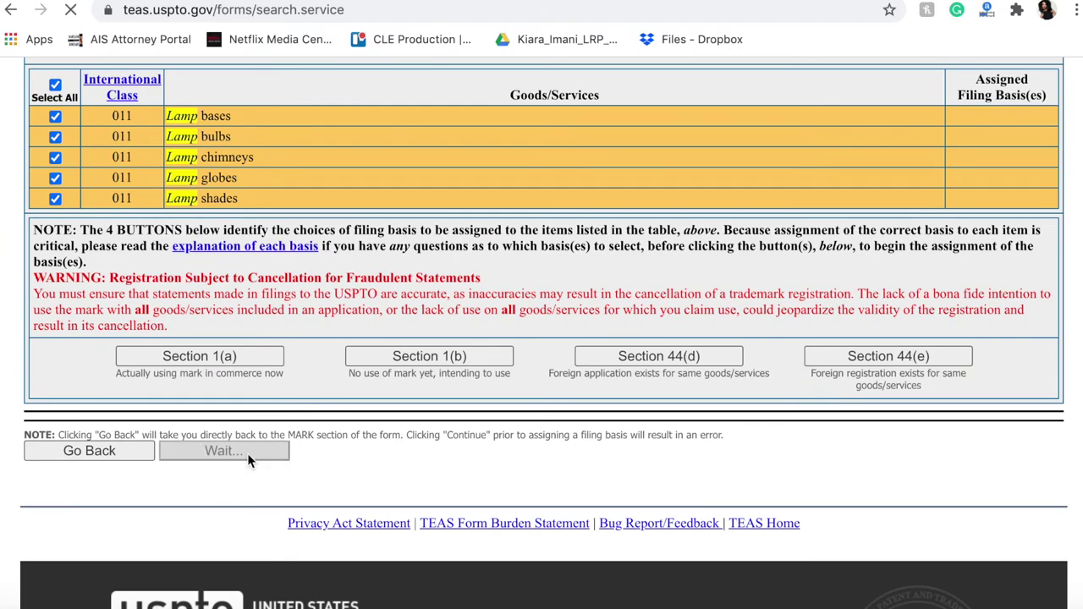
scroll(248, 465, "down", 5)
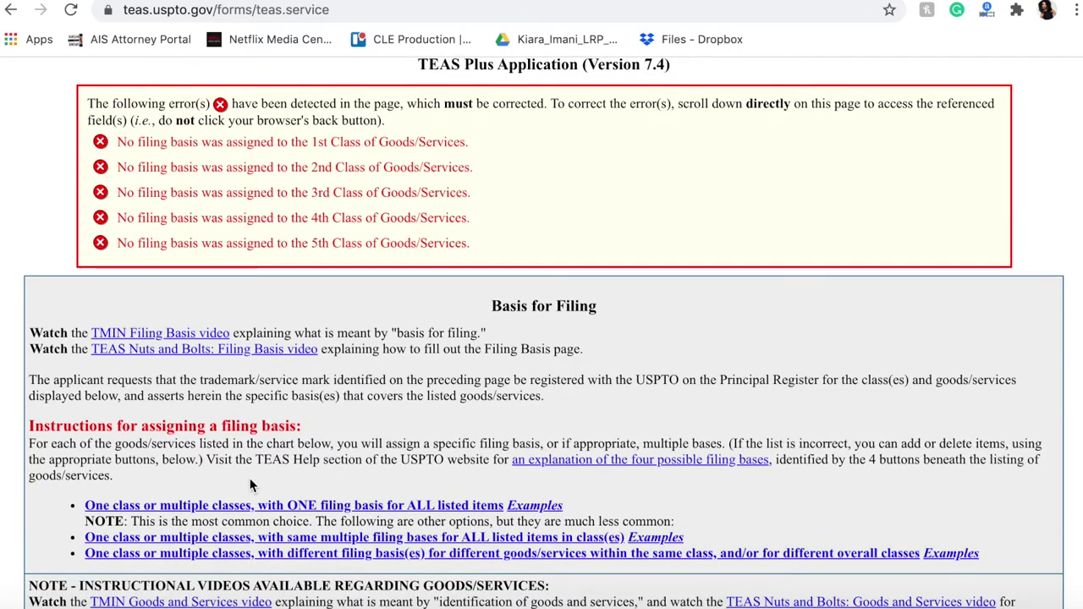
Choose Section 1(a), actual use of the mark in commerce, as the filing basis for all listed Class 011 lamp goods.
scroll(250, 484, "down", 2)
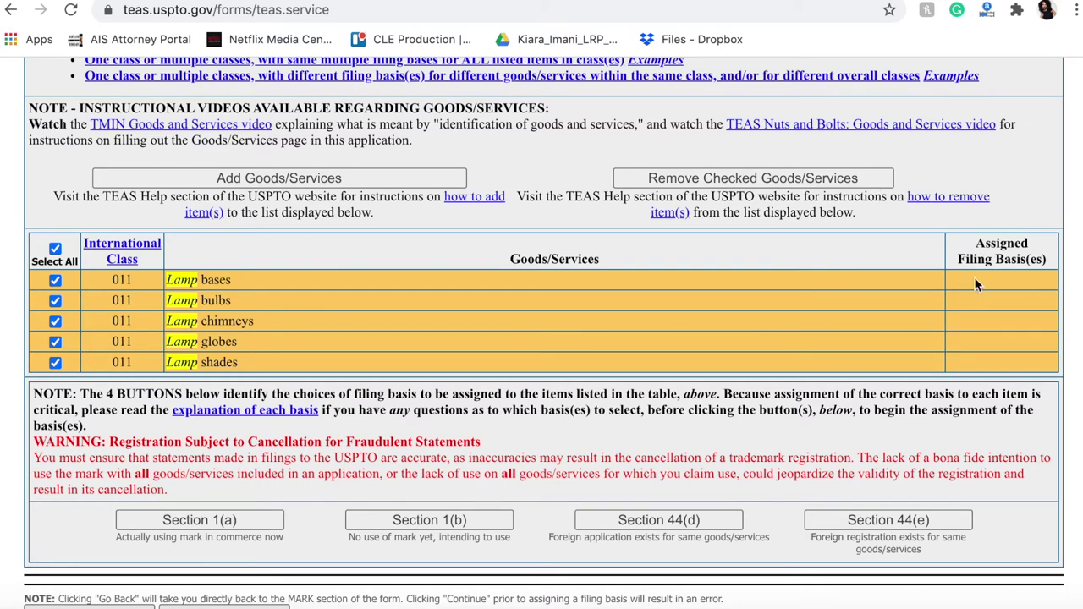
scroll(673, 393, "down", 1)
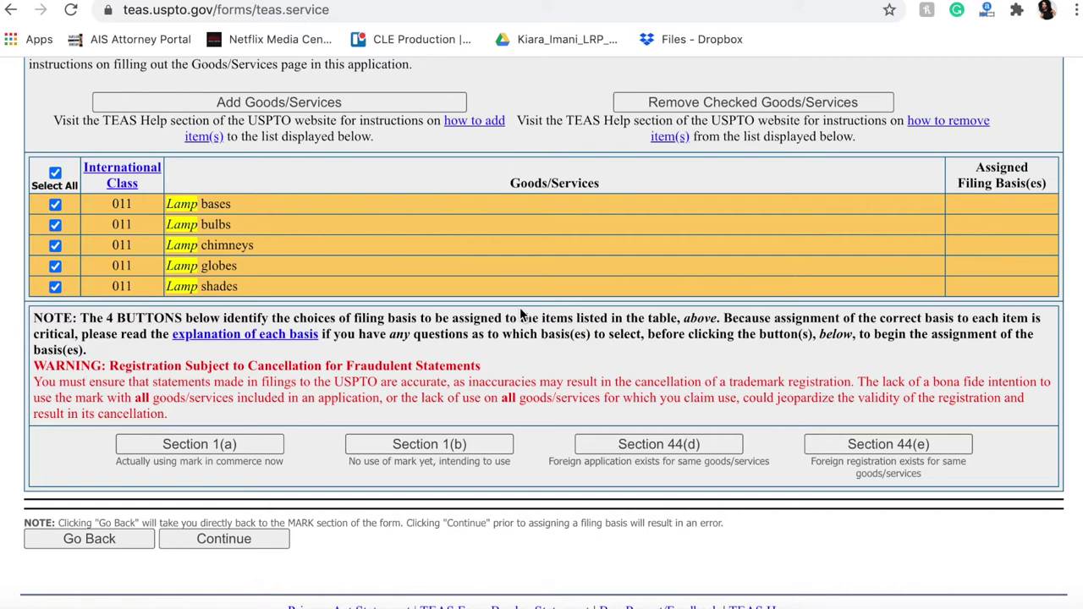
scroll(520, 313, "down", 1)
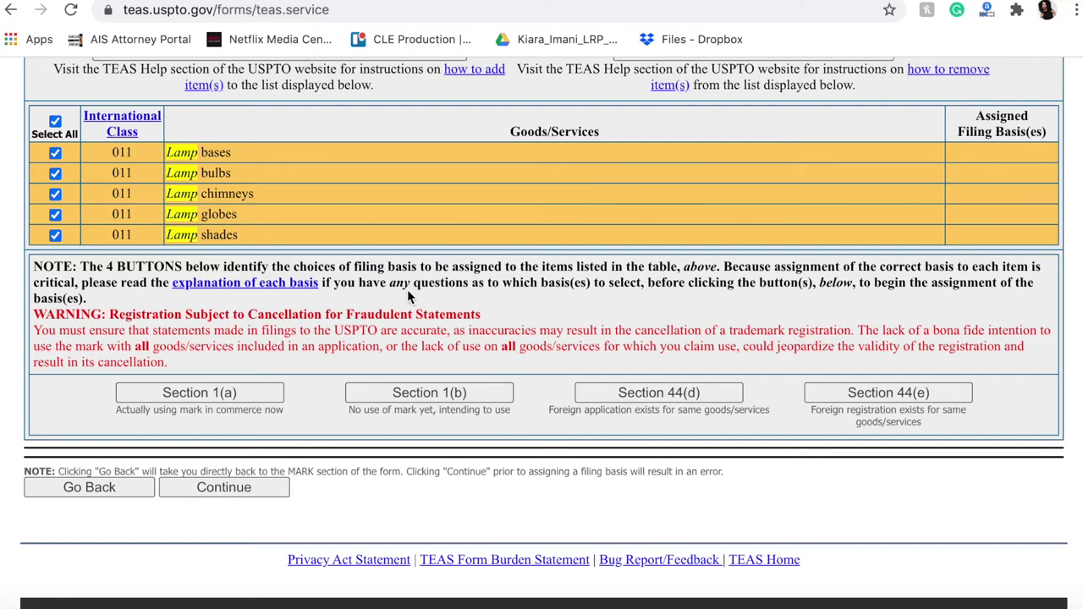
scroll(407, 290, "down", 1)
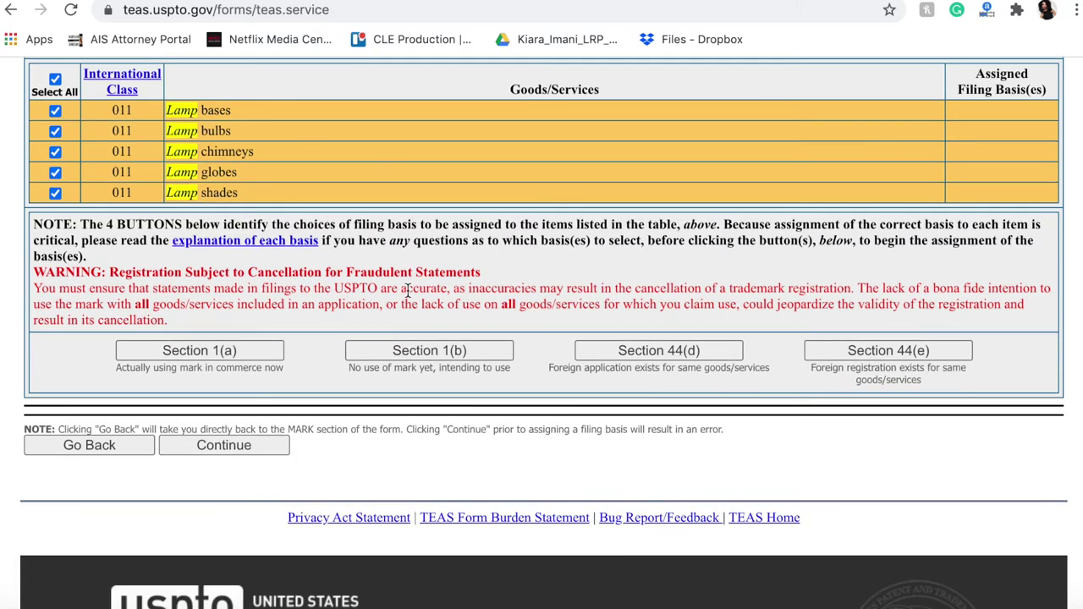
left_click(225, 350)
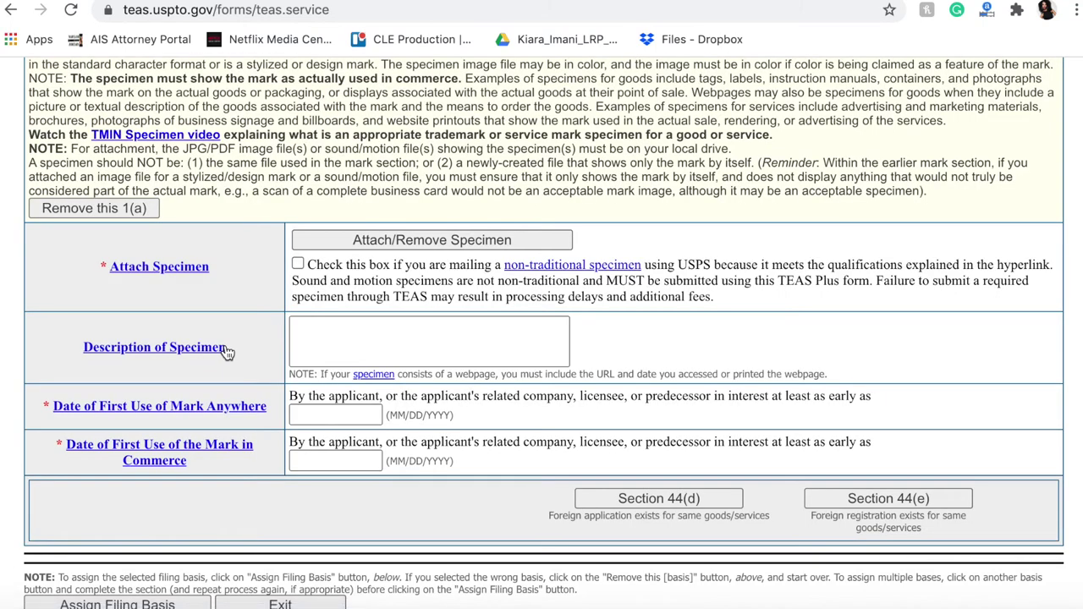
Review the Section 1(a) specimen and first-use date fields, and open the USPTO specimen guidance linked in the webpage note separately.
scroll(226, 351, "down", 4)
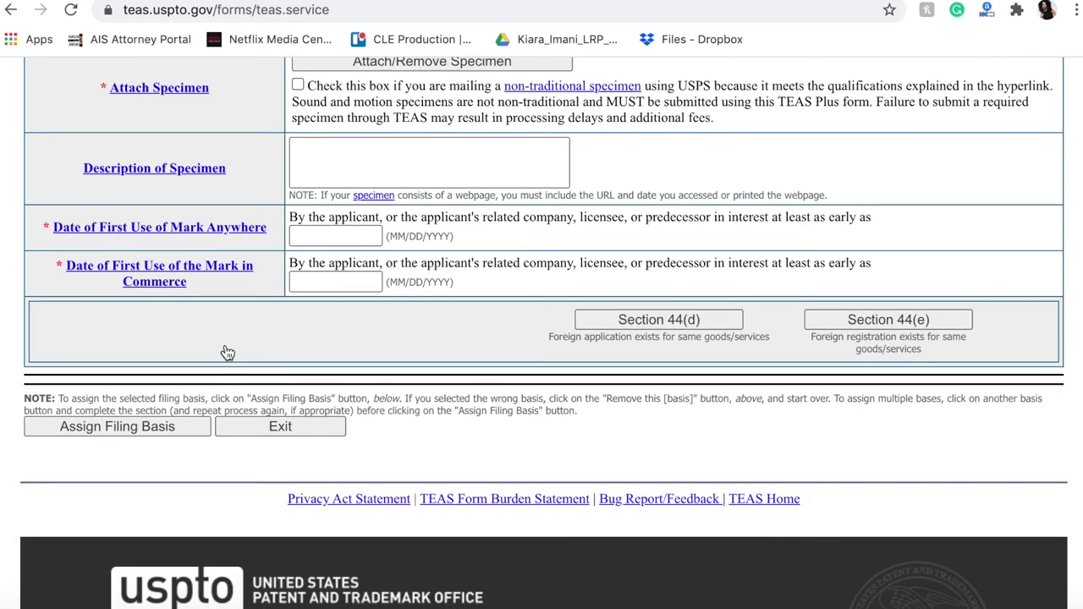
scroll(227, 351, "up", 1)
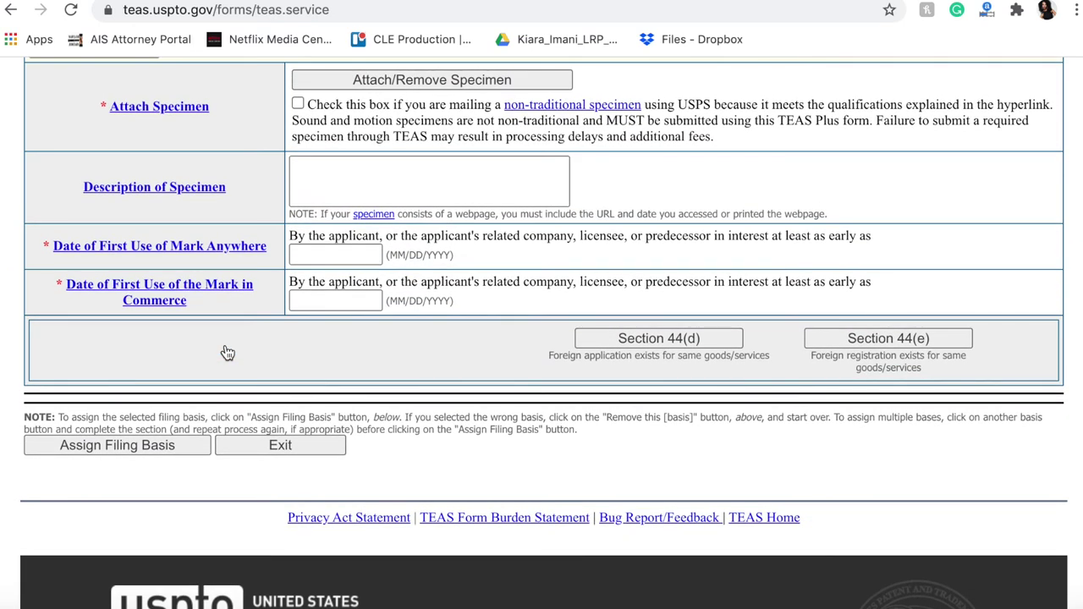
scroll(227, 351, "up", 2)
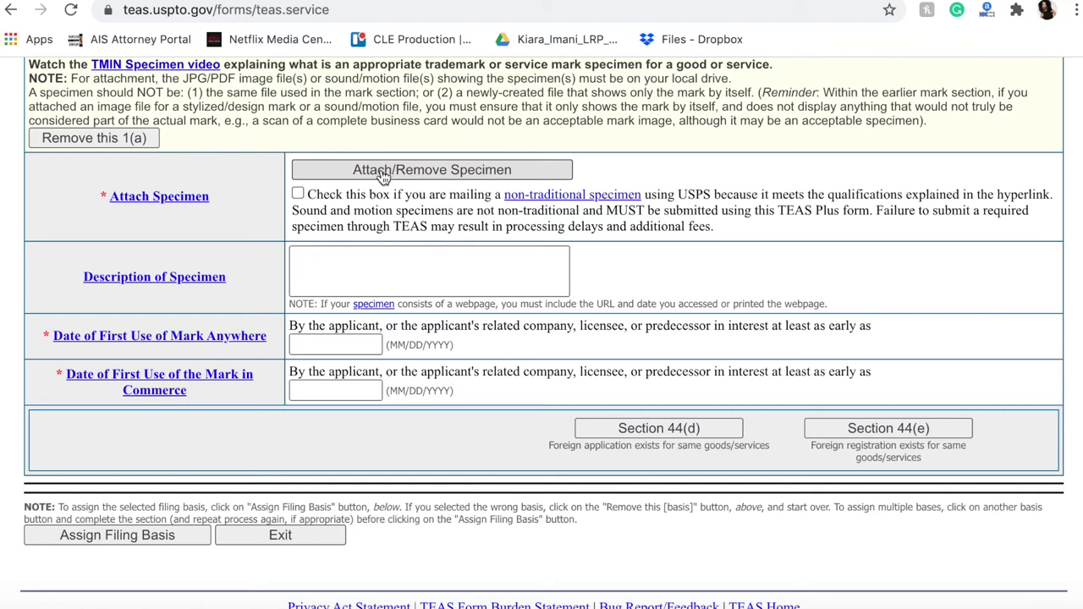
right_click(385, 311)
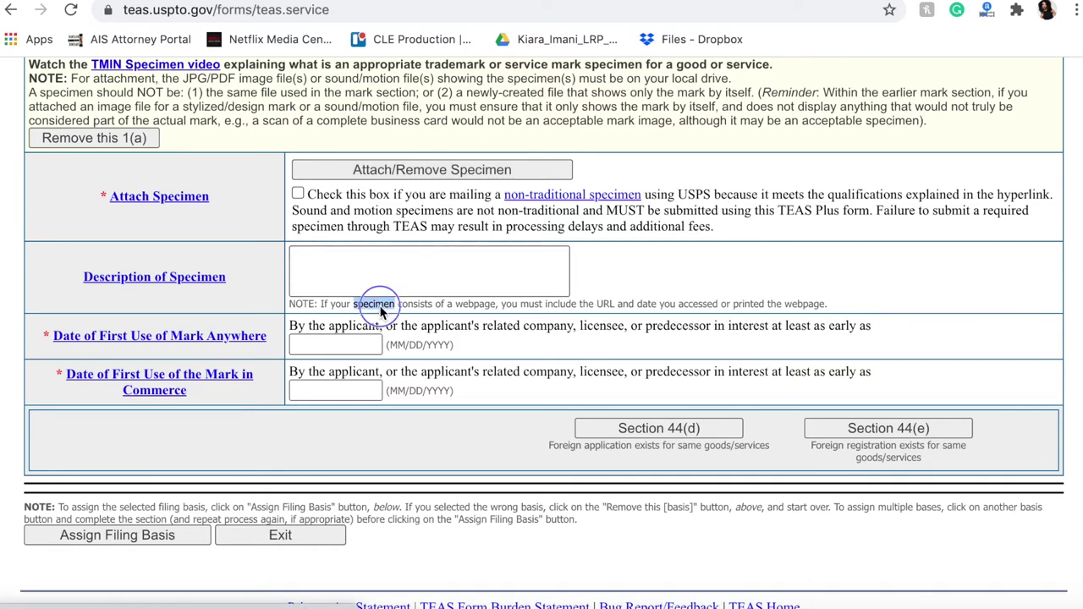
left_click(413, 315)
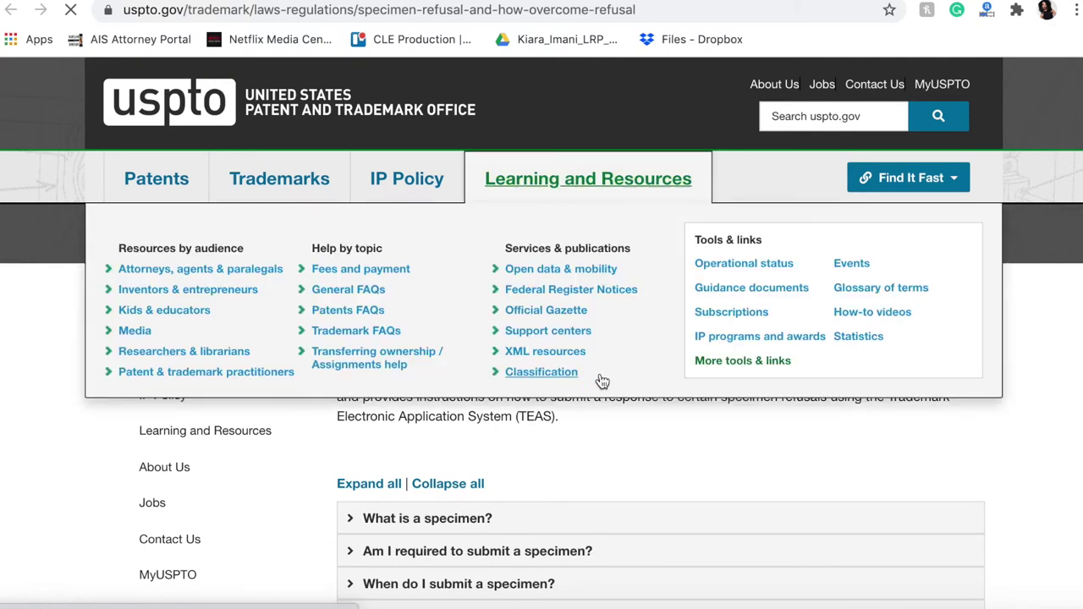
Read the "What is a specimen?" explanation on the Specimens page and look over the remaining question headings.
scroll(808, 464, "down", 1)
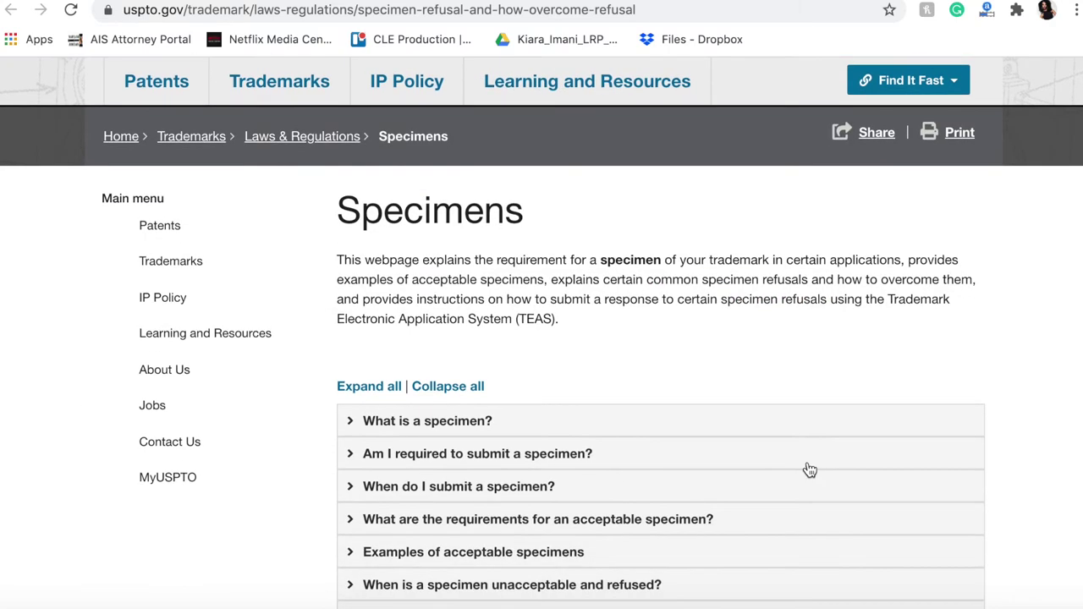
left_click(483, 421)
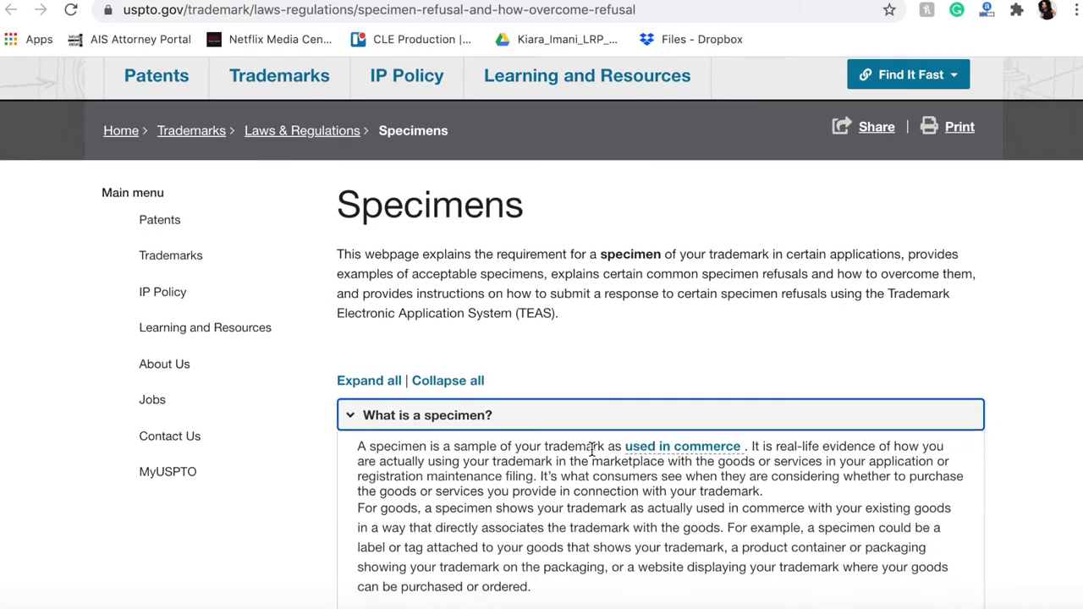
scroll(587, 442, "down", 1)
scroll(592, 451, "down", 2)
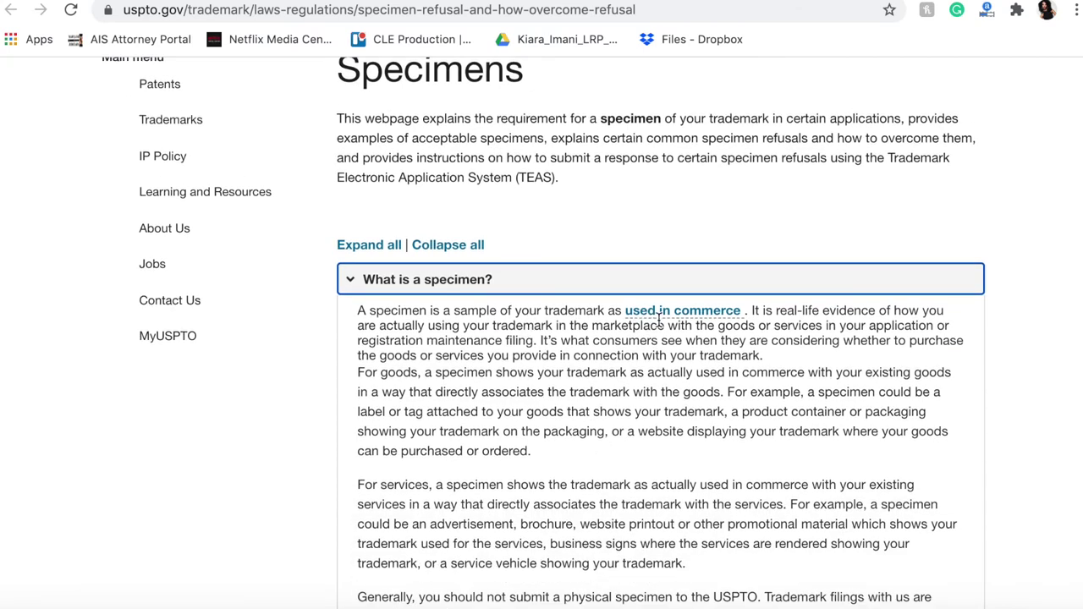
scroll(682, 344, "down", 1)
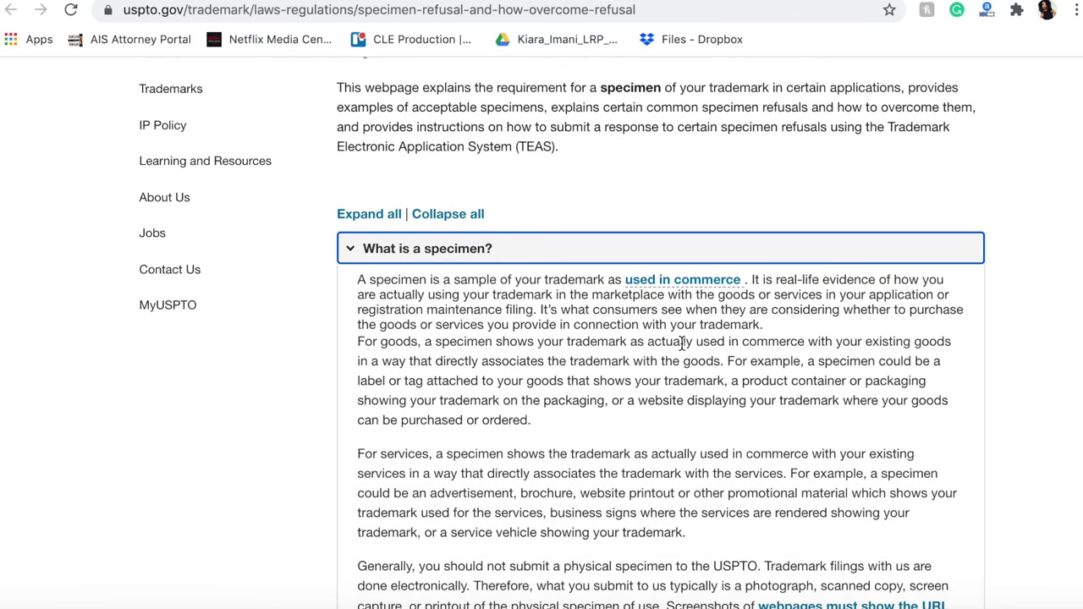
scroll(682, 344, "down", 3)
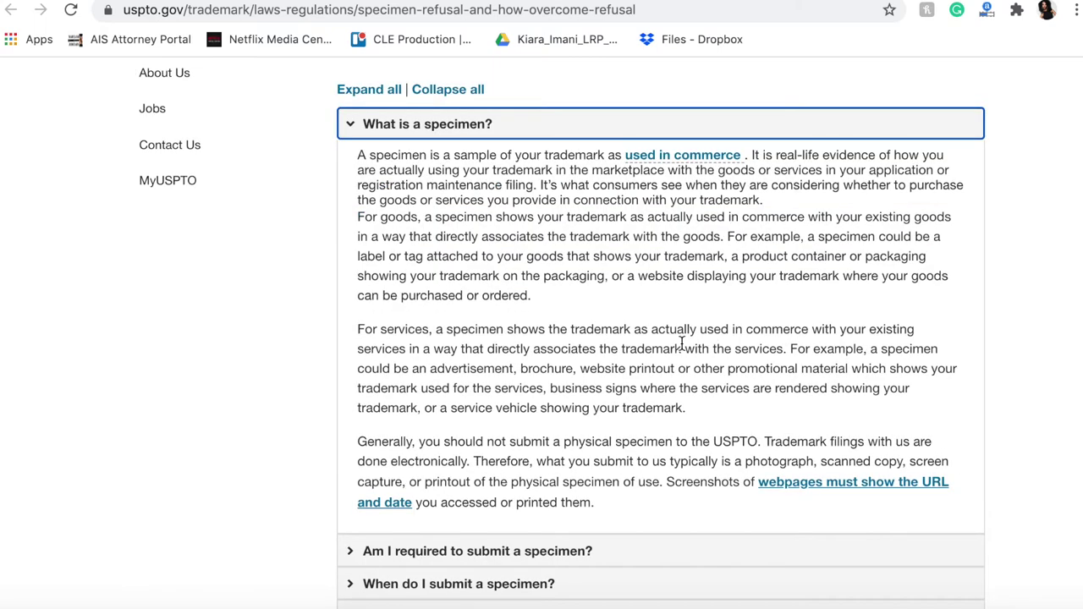
scroll(682, 343, "down", 3)
scroll(562, 454, "down", 2)
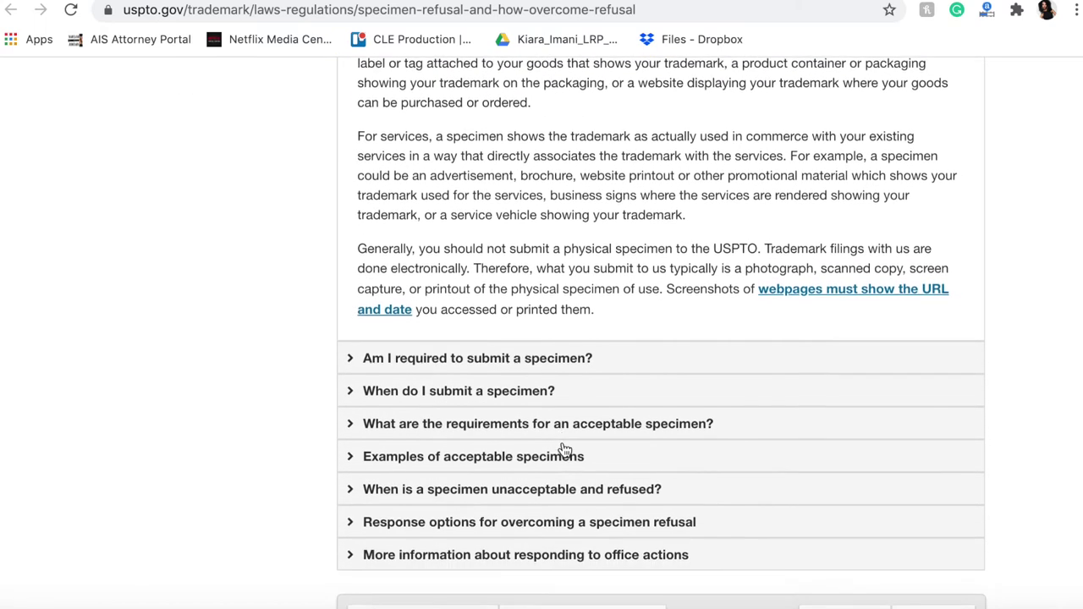
scroll(572, 483, "down", 1)
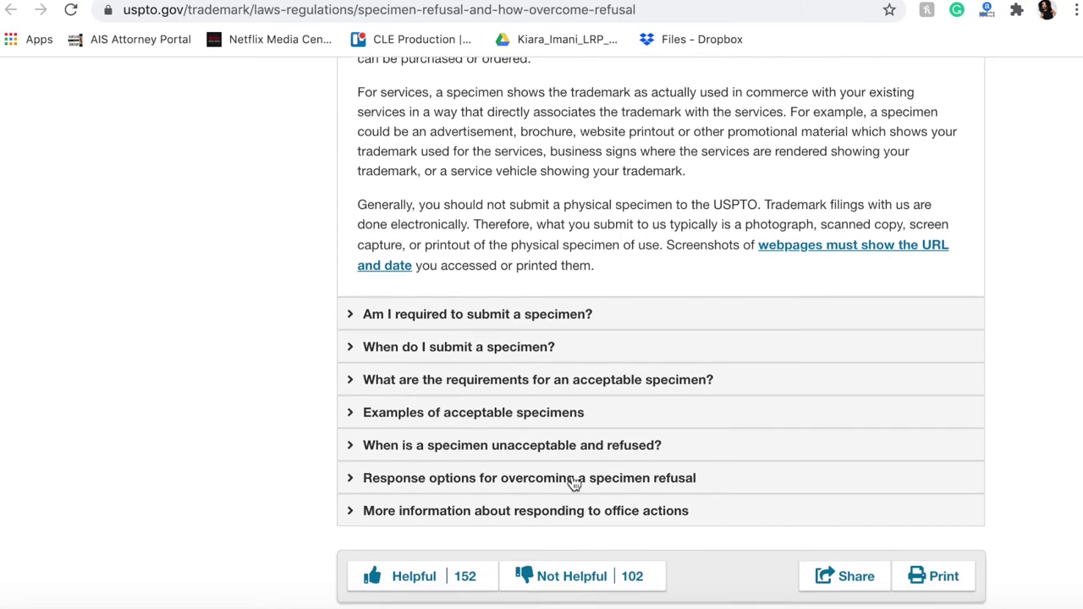
Read the examples of acceptable specimens for goods, and return to the application's first-use date fields.
left_click(562, 415)
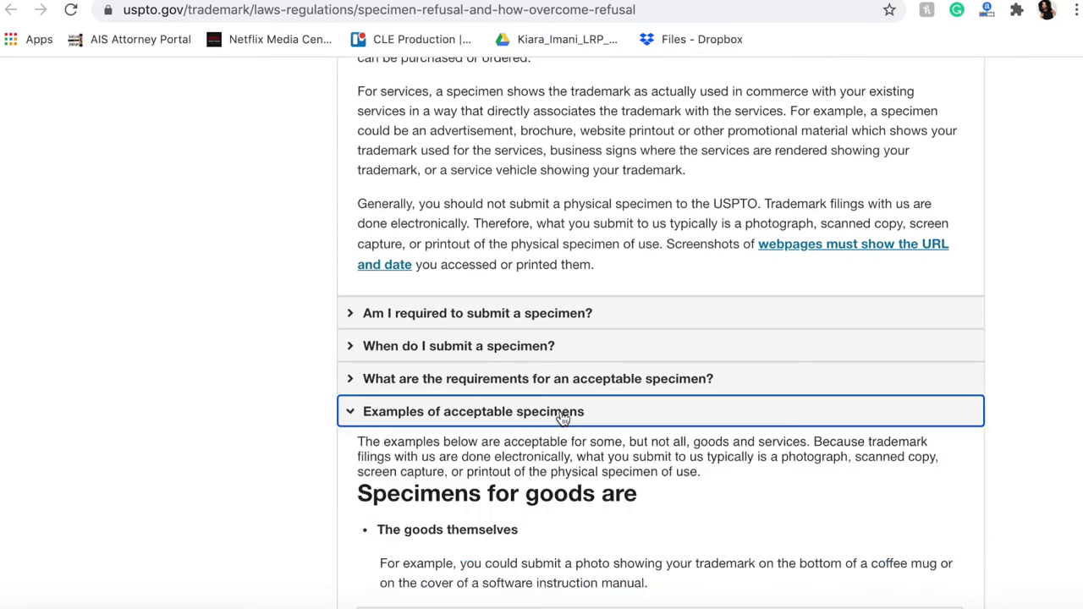
scroll(648, 436, "down", 2)
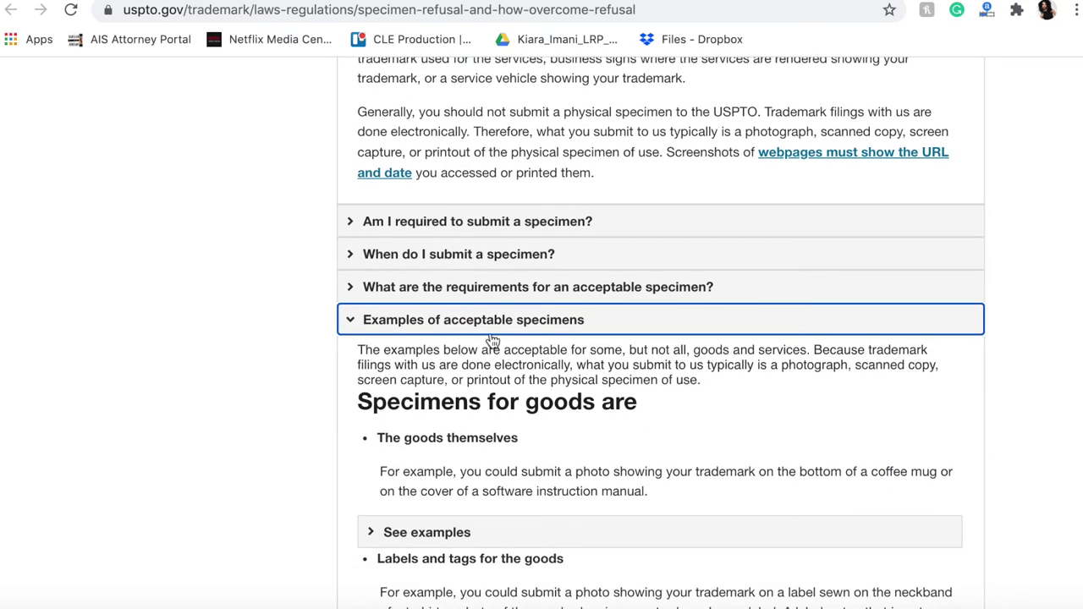
scroll(556, 393, "down", 2)
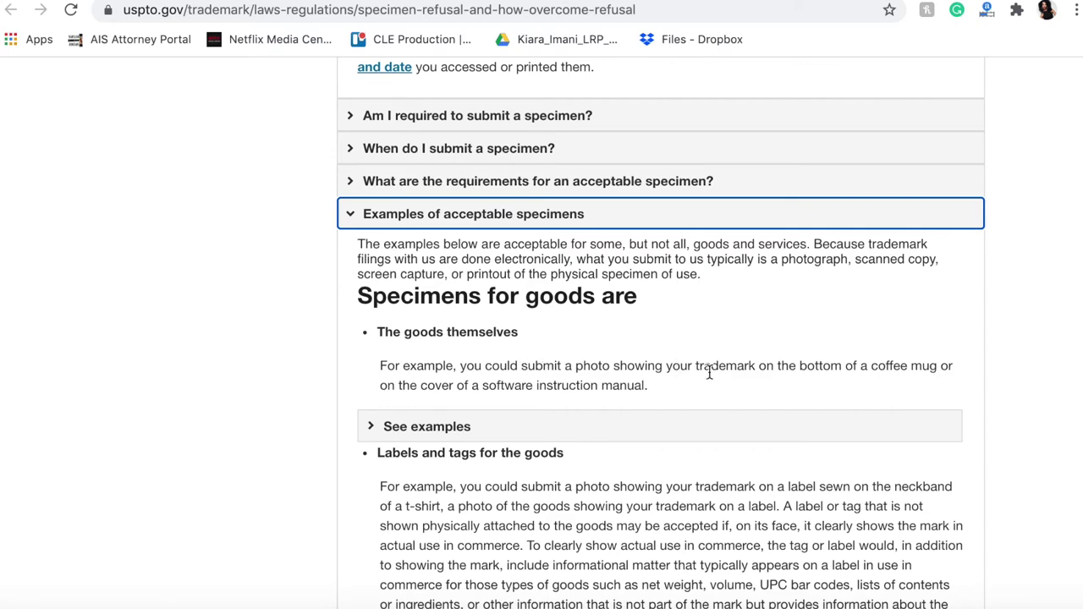
scroll(779, 365, "down", 2)
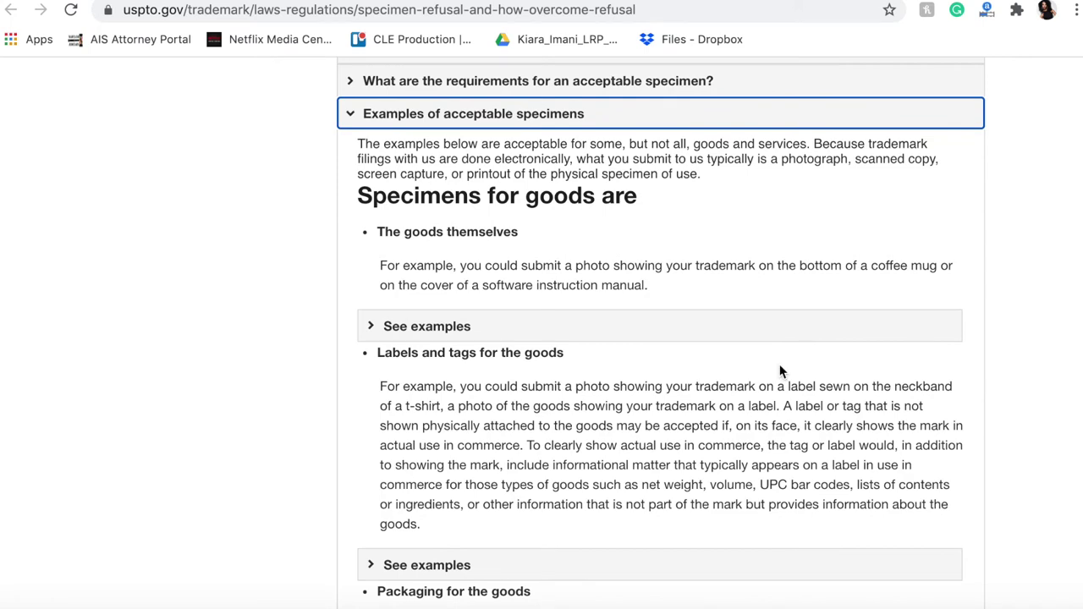
scroll(779, 365, "down", 2)
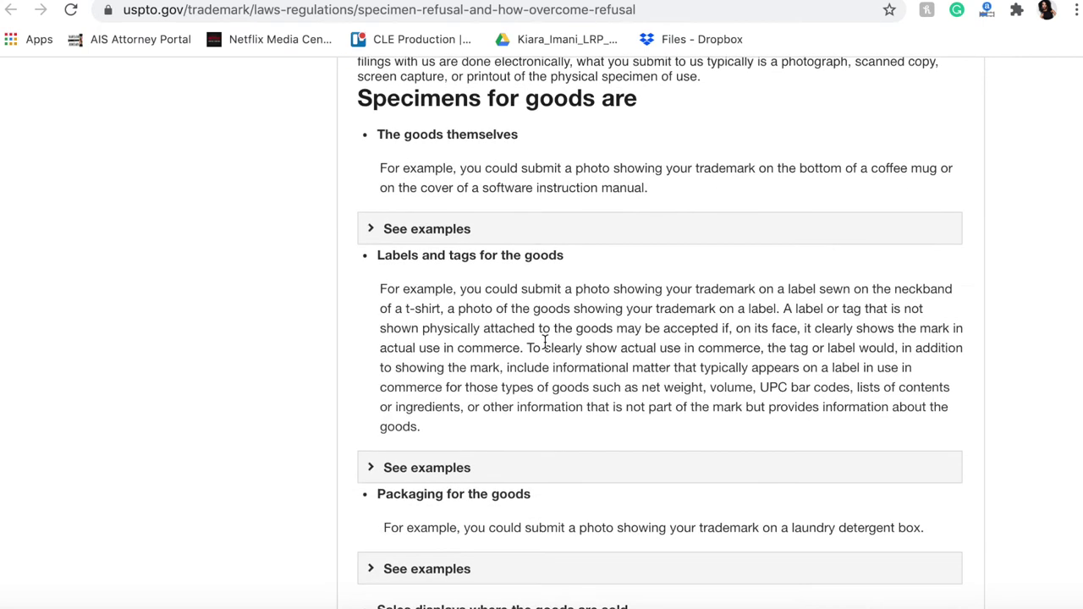
scroll(544, 341, "down", 4)
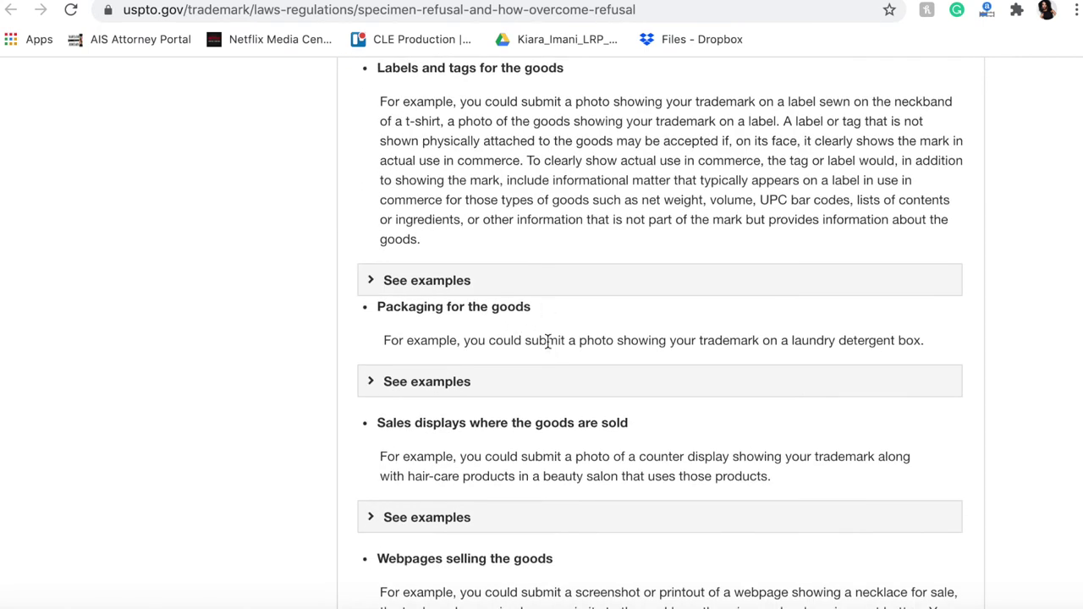
scroll(546, 341, "down", 2)
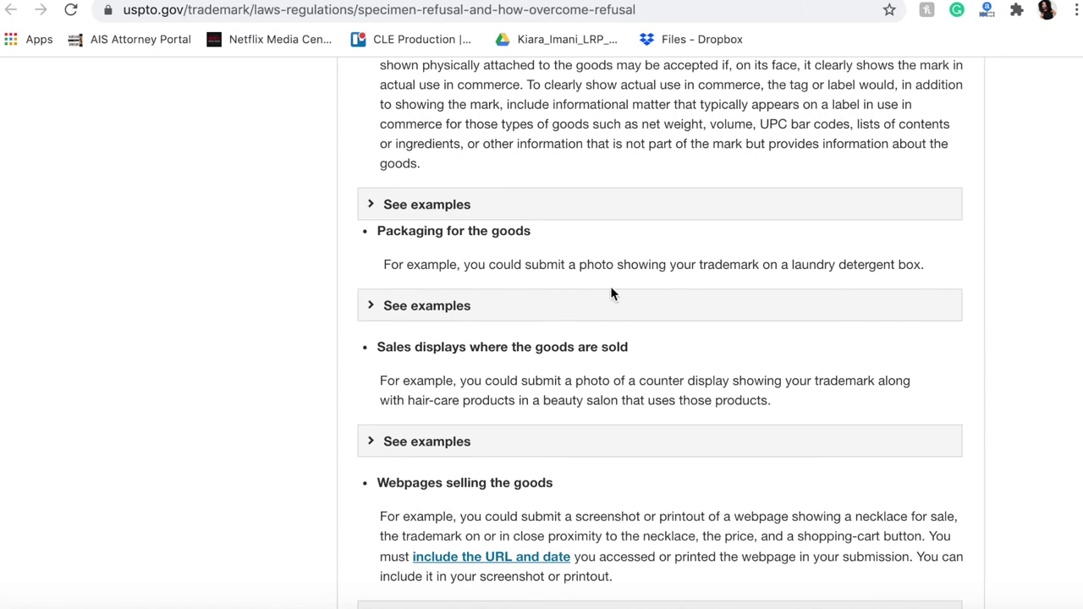
scroll(610, 286, "up", 12)
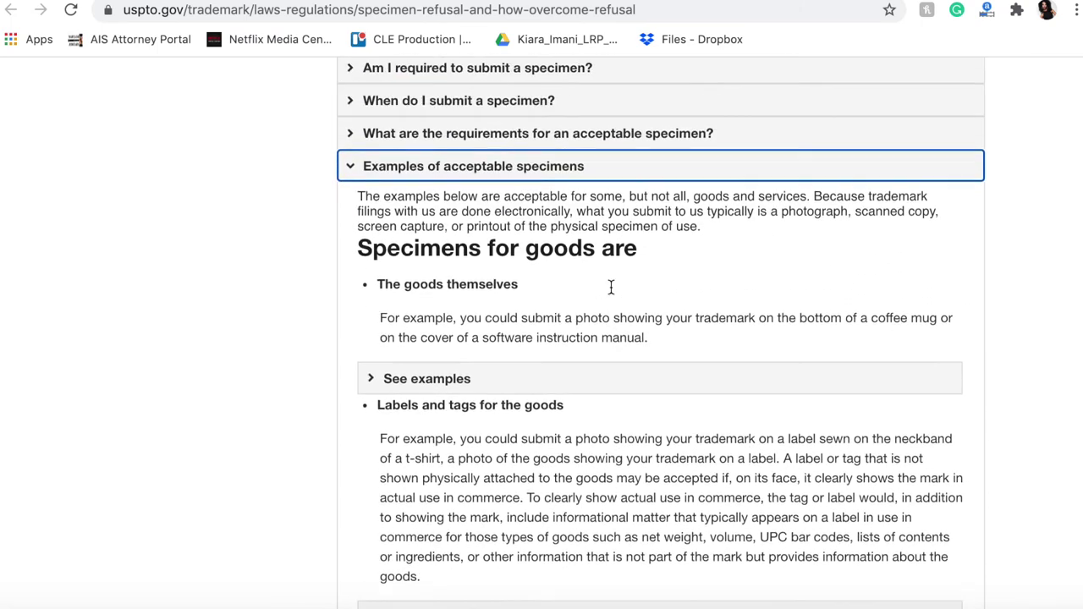
scroll(610, 286, "up", 15)
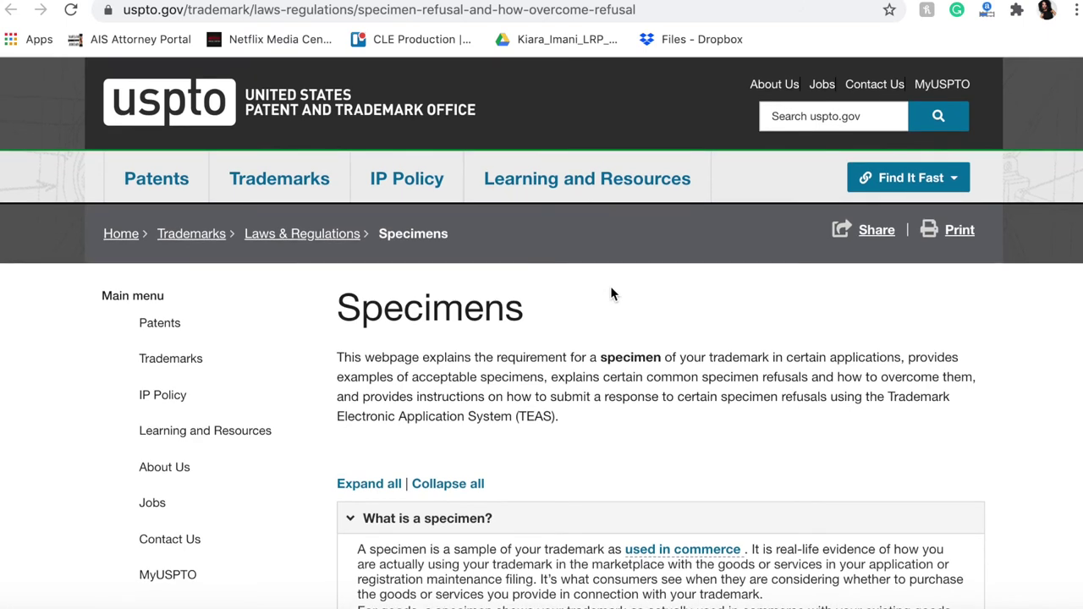
left_click(598, 1)
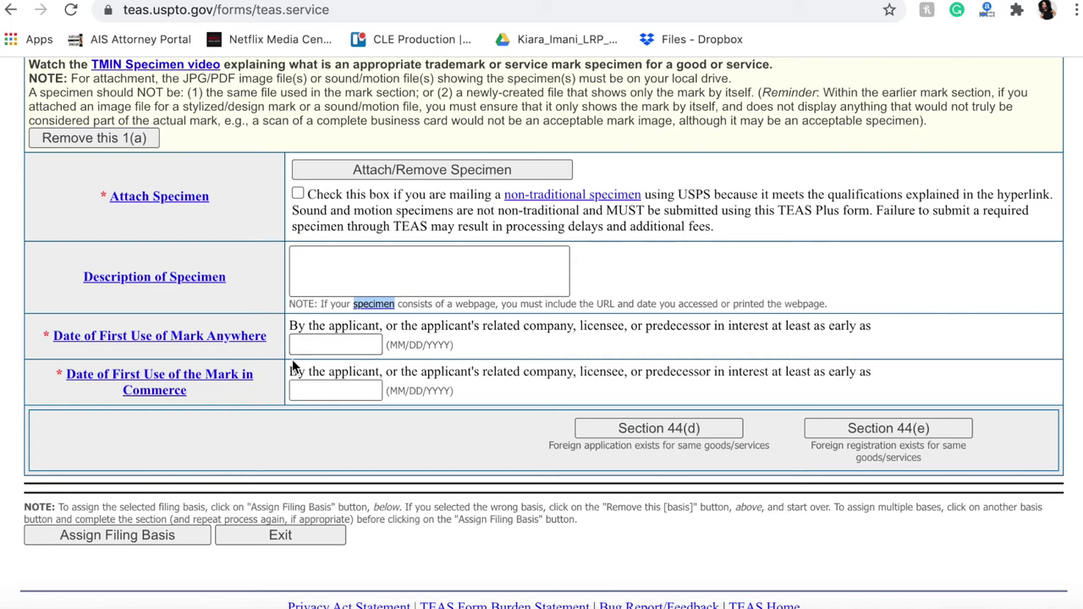
left_click(301, 391)
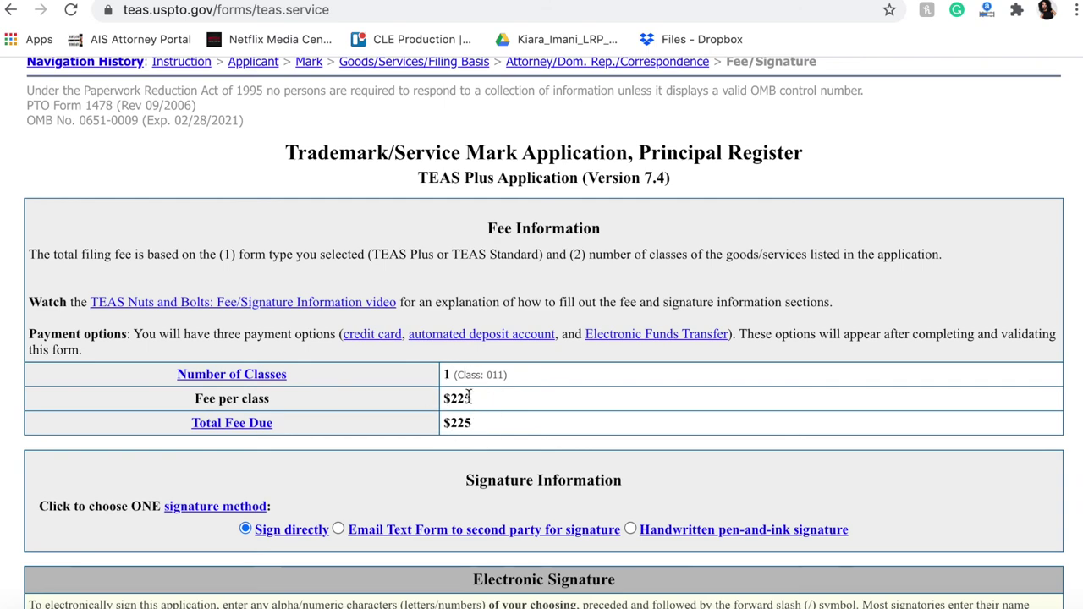
Review the fee and signature method information, and acknowledge all four declaration statements, starting with Basis.
scroll(468, 396, "down", 2)
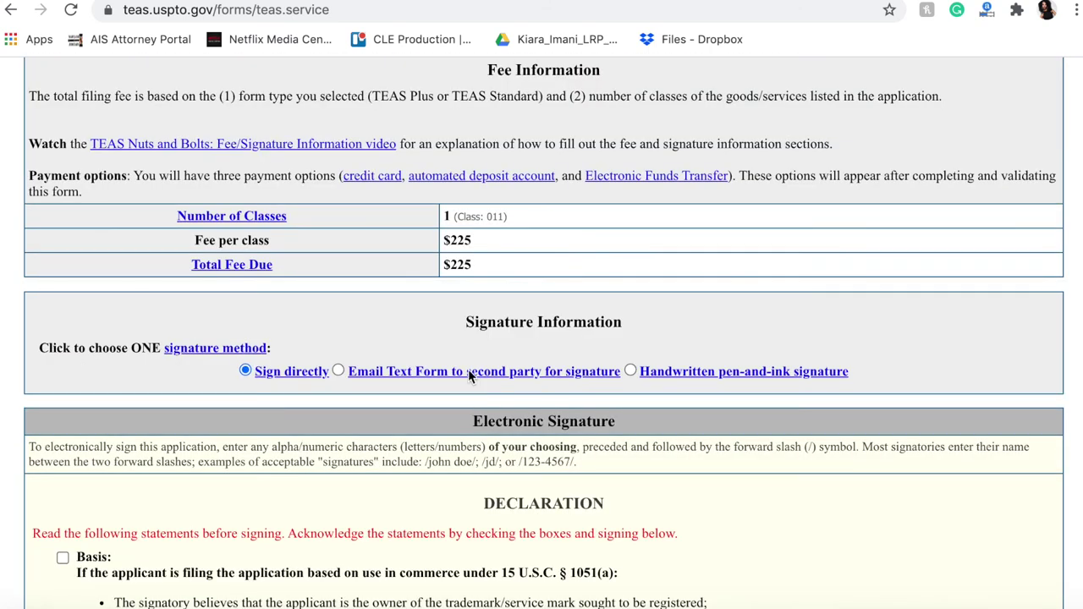
scroll(478, 369, "down", 1)
scroll(480, 268, "down", 1)
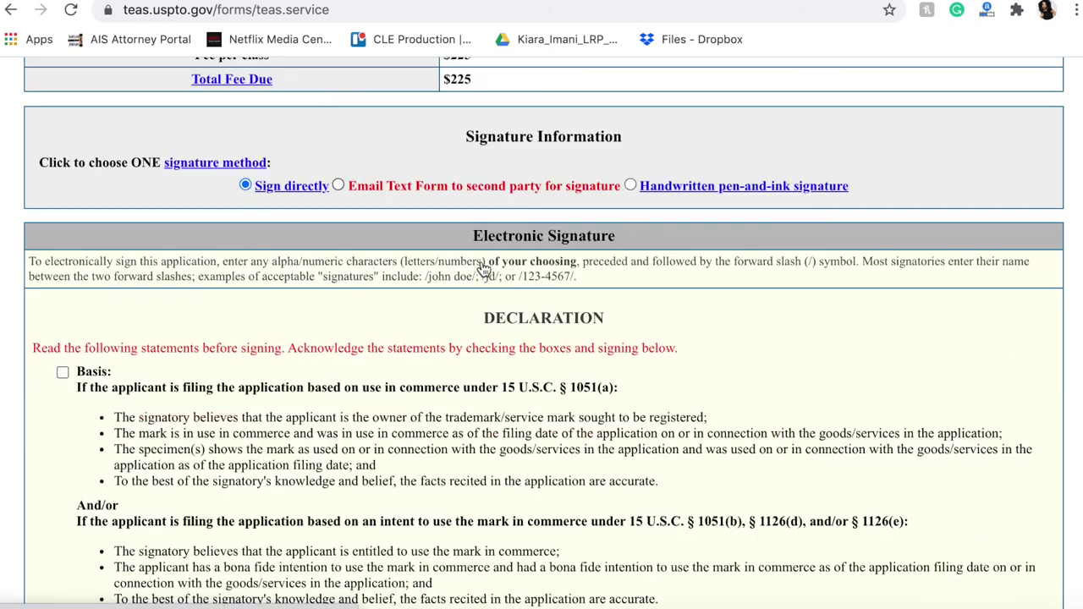
scroll(93, 370, "down", 1)
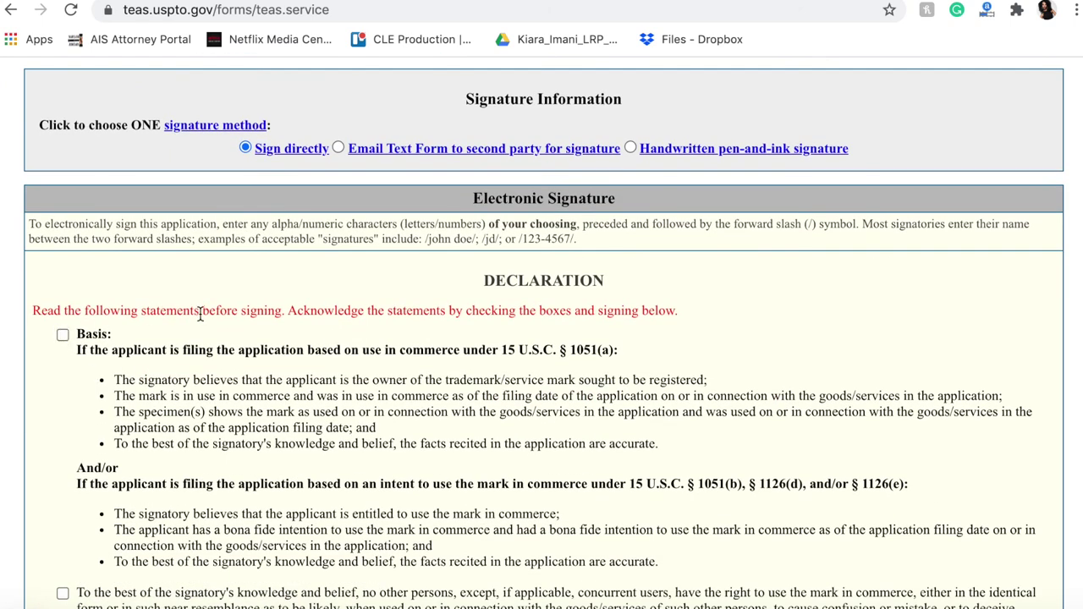
left_click(62, 335)
scroll(112, 385, "down", 2)
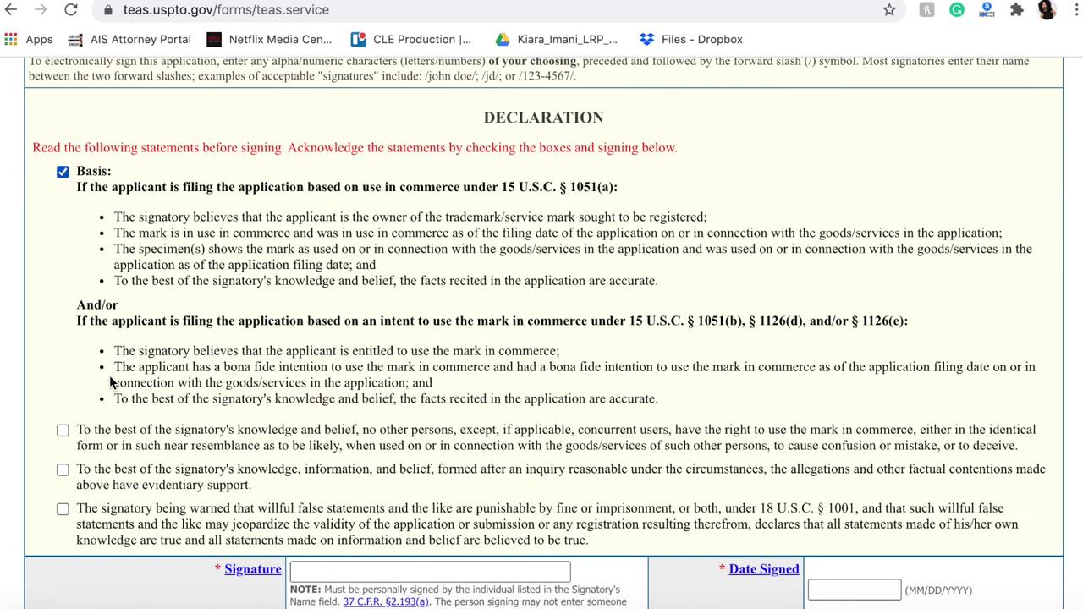
left_click(63, 430)
left_click(62, 468)
left_click(63, 508)
Examine the signature, date signed, signatory name, position and phone number fields, and look back over the acknowledged declaration statements.
scroll(216, 503, "down", 2)
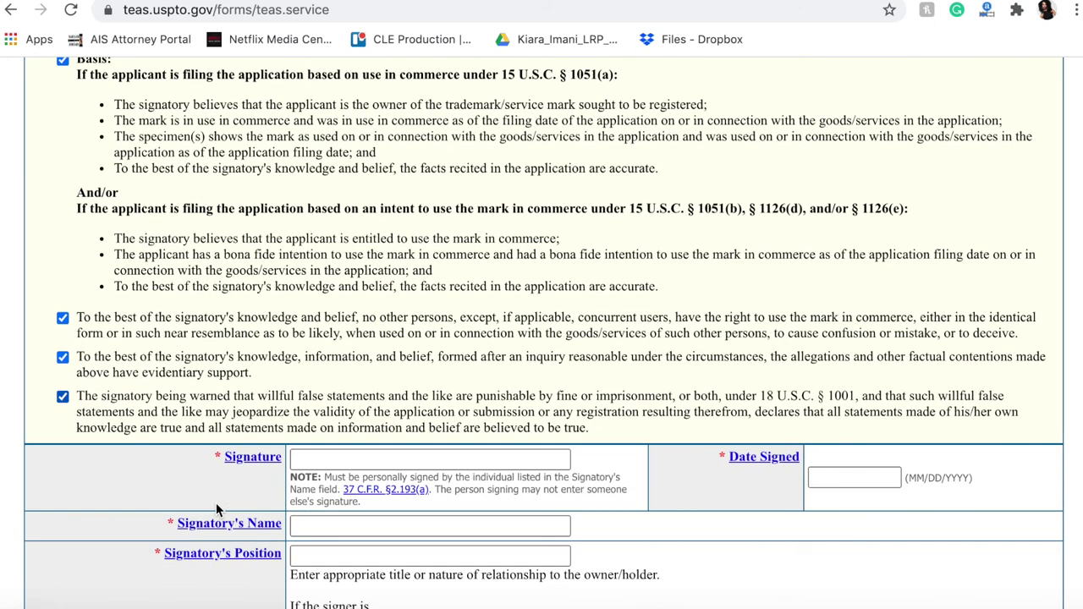
scroll(330, 398, "down", 1)
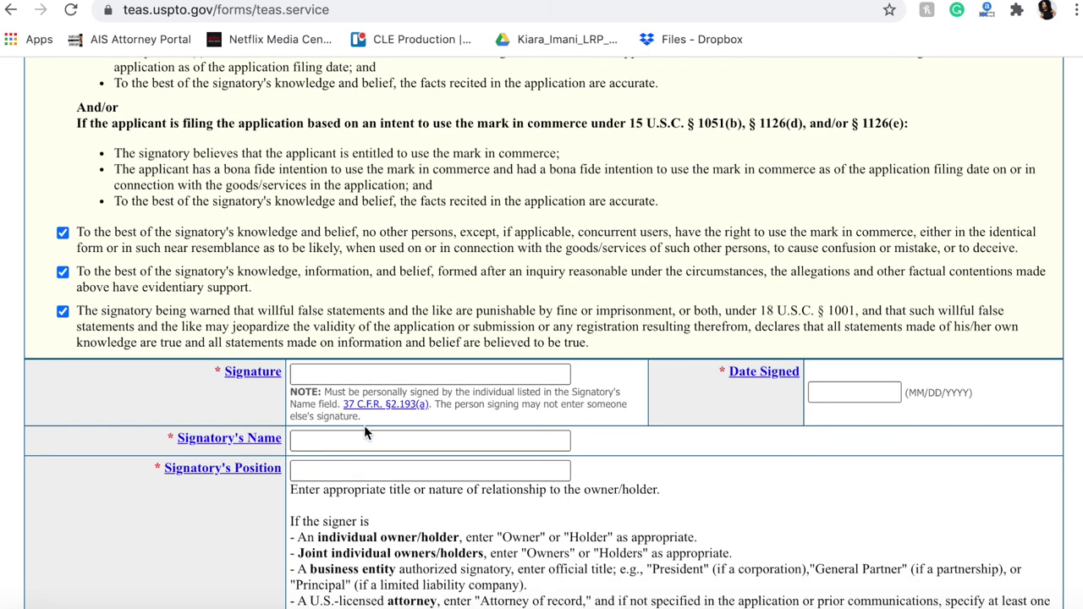
scroll(365, 429, "down", 2)
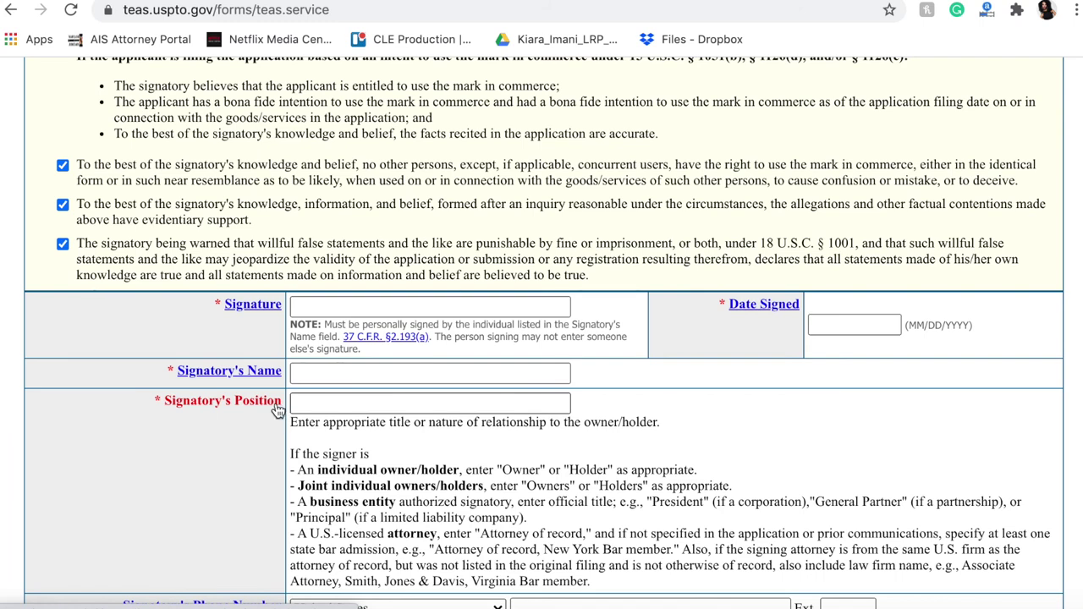
scroll(277, 411, "down", 1)
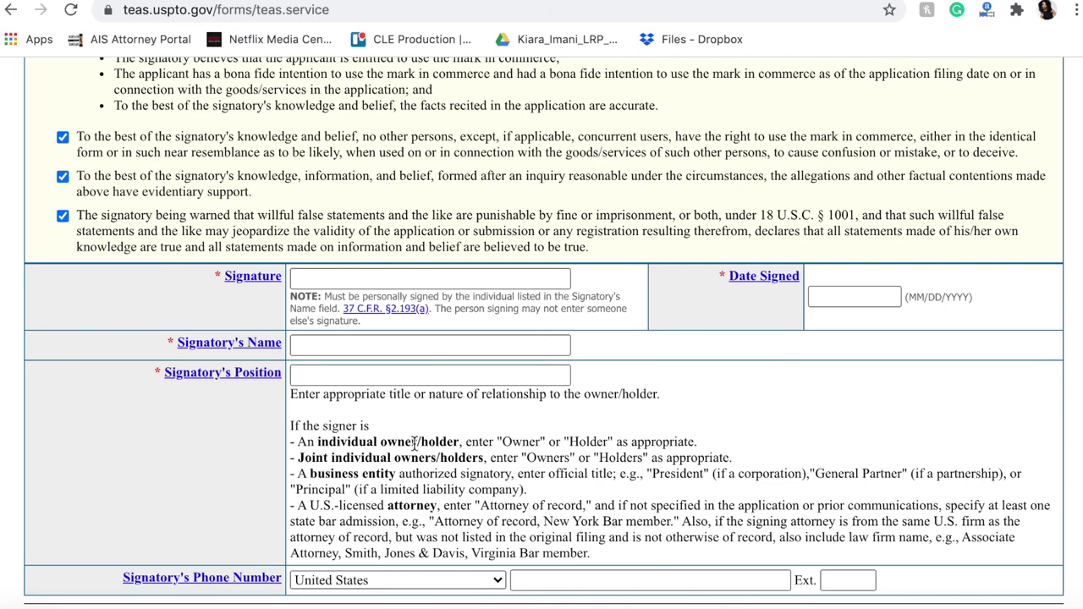
scroll(401, 365, "down", 3)
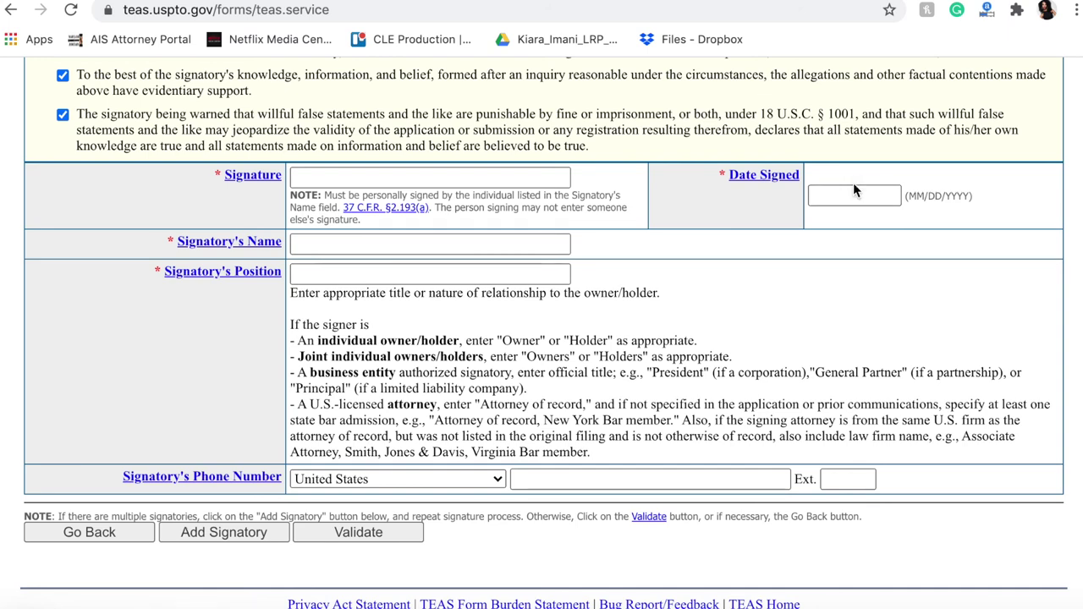
scroll(710, 173, "up", 1)
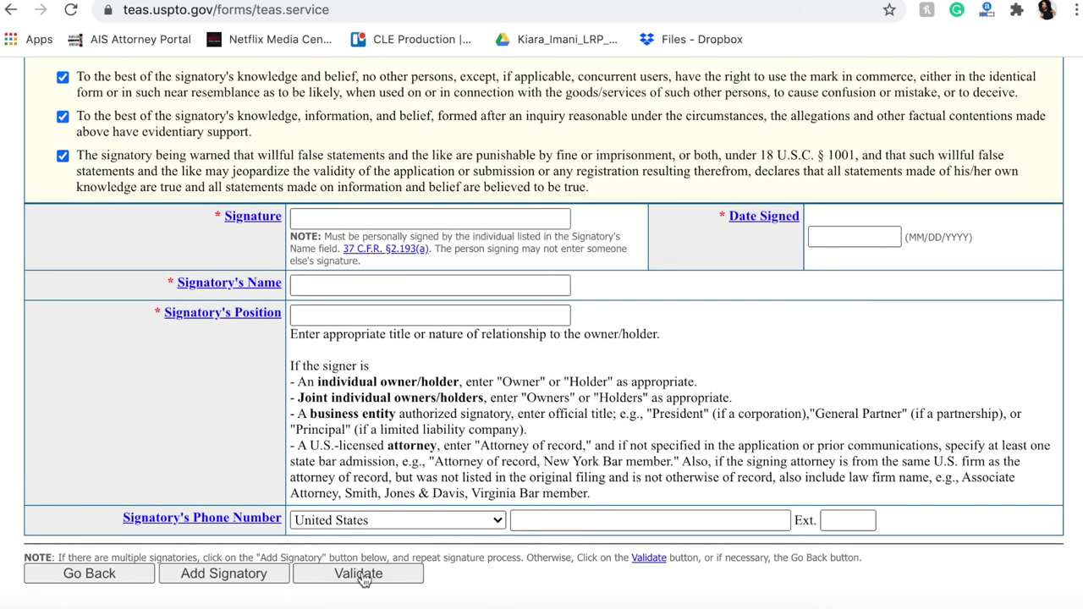
scroll(480, 415, "up", 5)
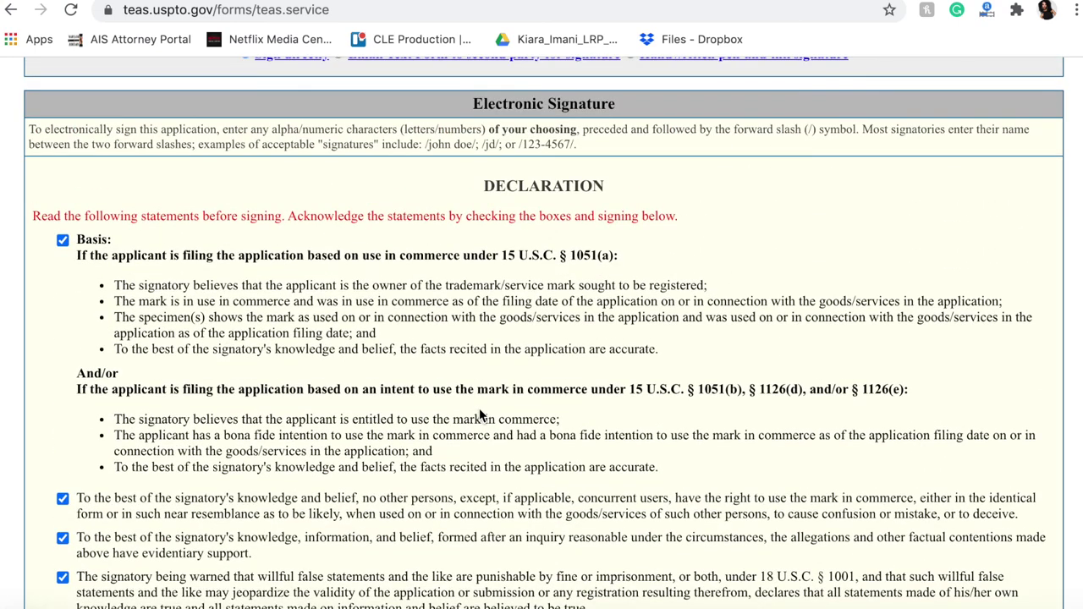
scroll(479, 414, "down", 2)
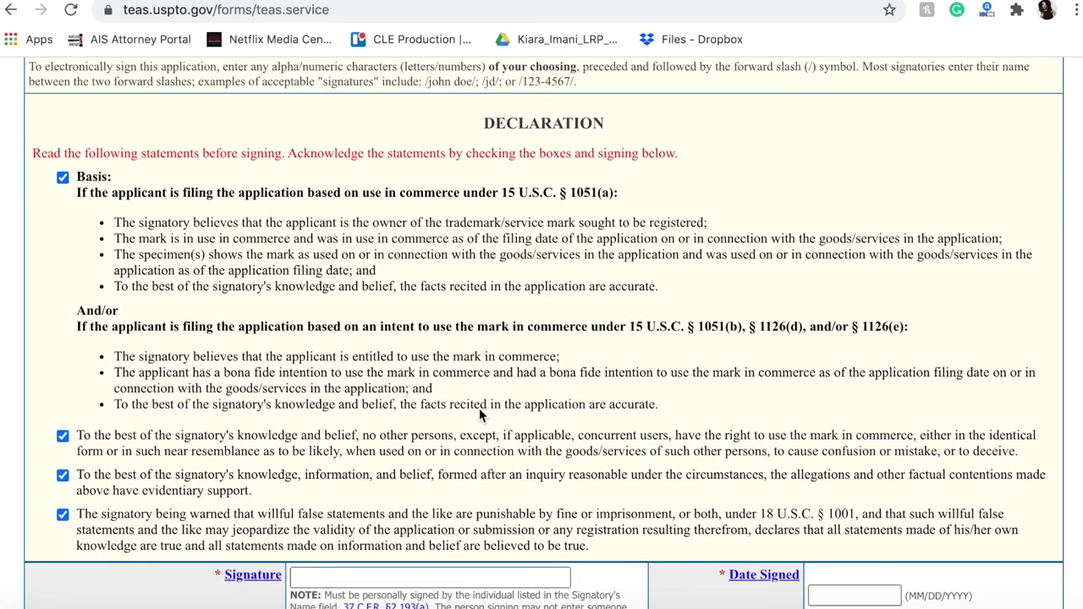